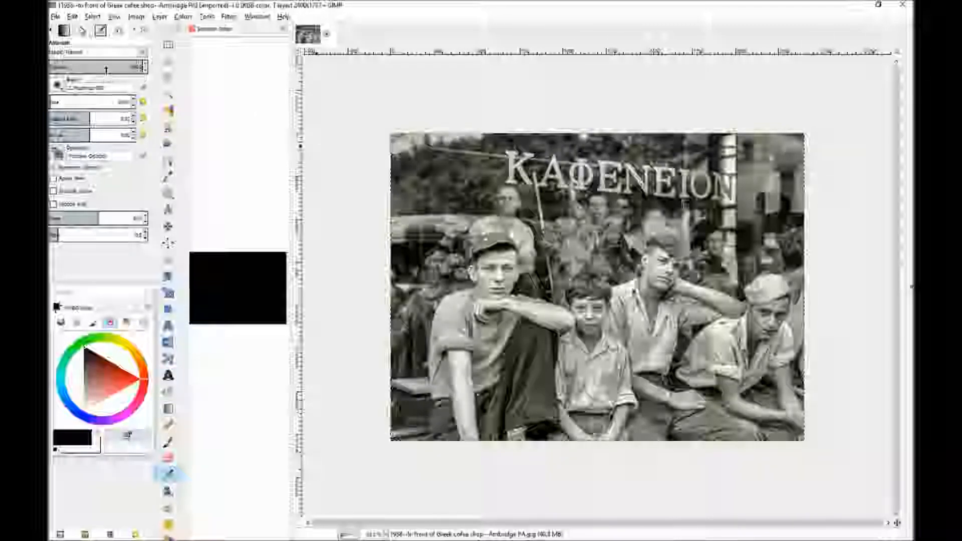
# Step: Zoom the photo to 200% and examine the capped young man's face and folded arm
pyautogui.click(114, 17)
pyautogui.moveTo(138, 50)
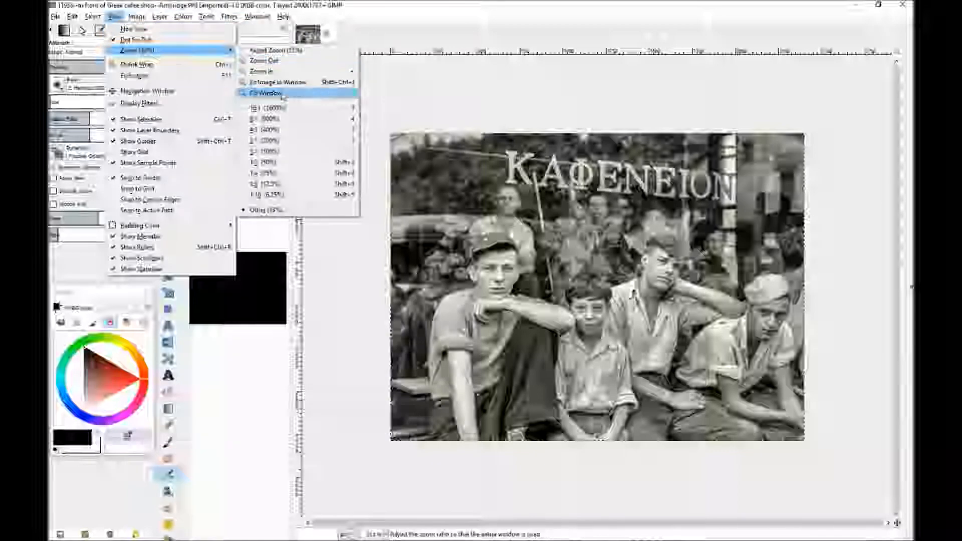
pyautogui.click(286, 144)
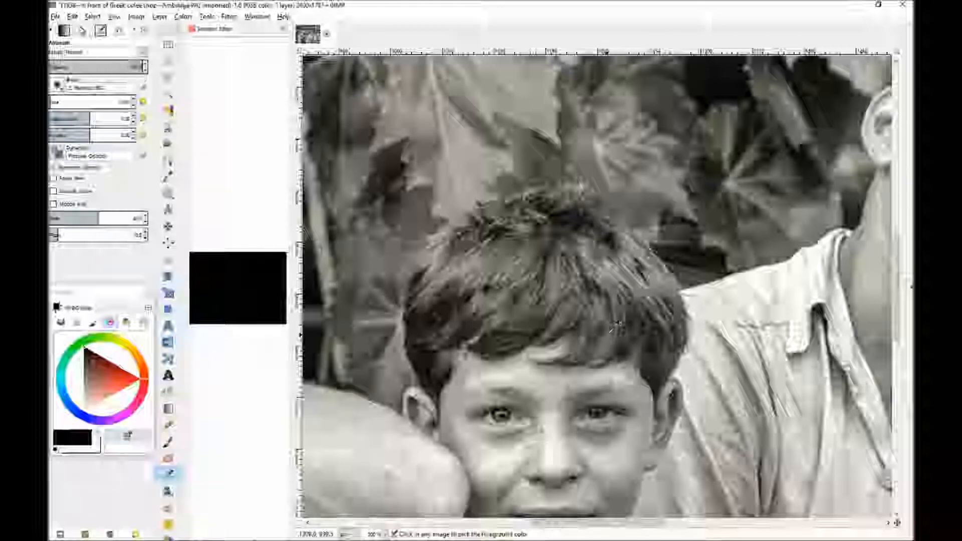
pyautogui.moveTo(561, 525); pyautogui.dragTo(448, 529)
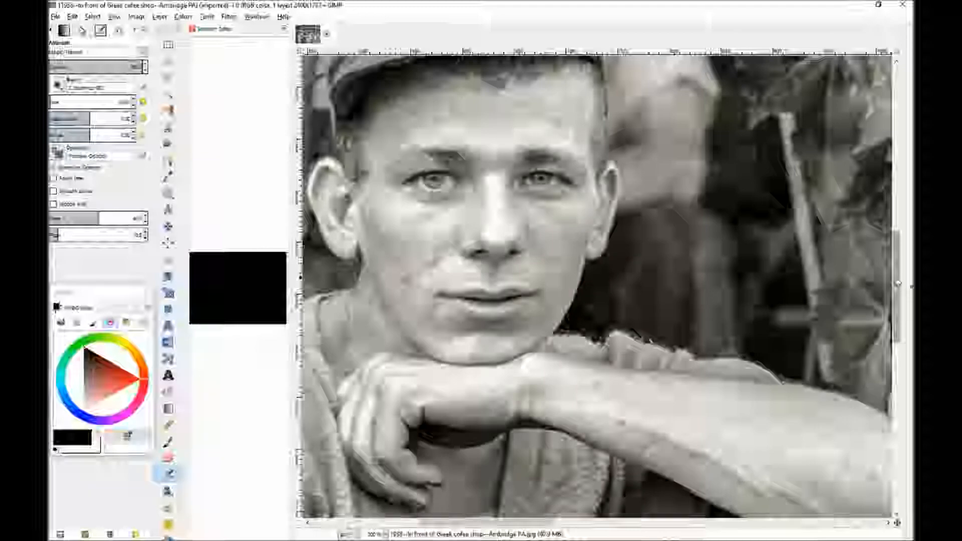
pyautogui.scroll(-3, 898, 284)
pyautogui.moveTo(897, 326); pyautogui.dragTo(897, 342)
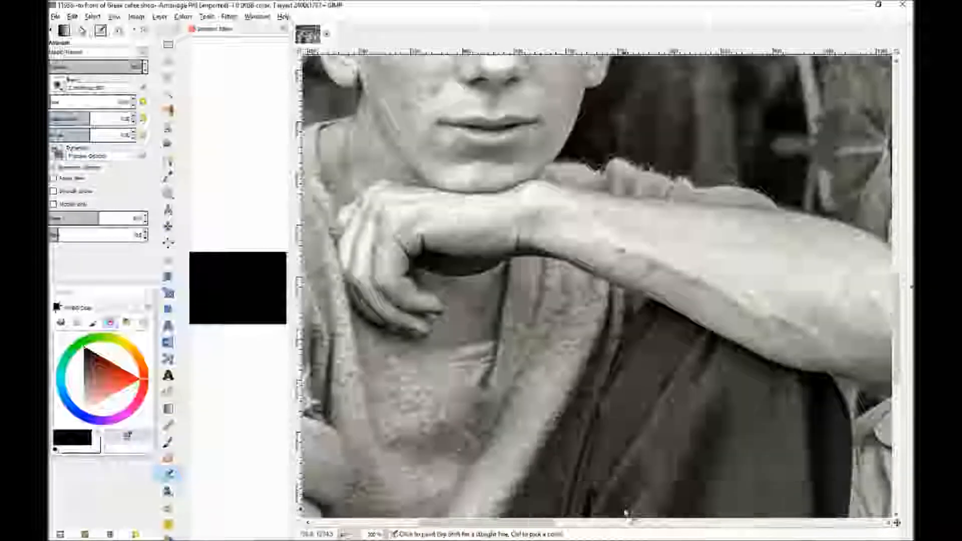
pyautogui.moveTo(534, 523)
pyautogui.mouseDown()
pyautogui.moveTo(509, 524)
pyautogui.moveTo(541, 526)
pyautogui.mouseUp()
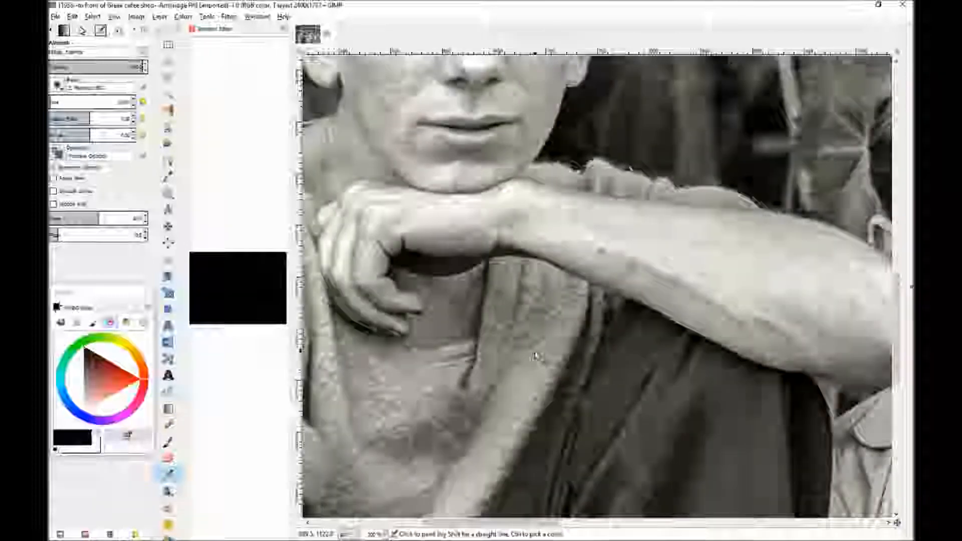
# Step: Set a custom zoom ratio of 160% for the view of the young man's arm
pyautogui.click(383, 534)
pyautogui.click(384, 532)
pyautogui.write('160')
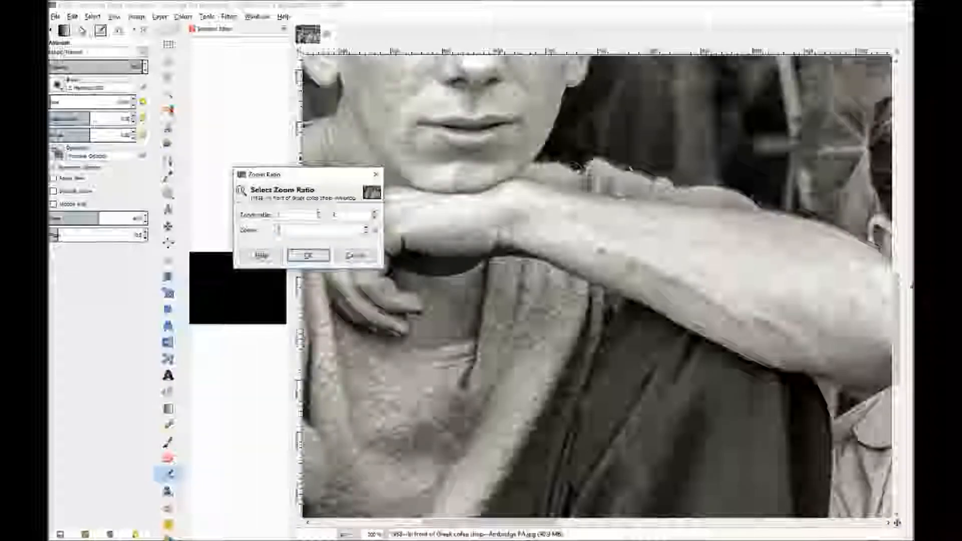
pyautogui.press('Return')
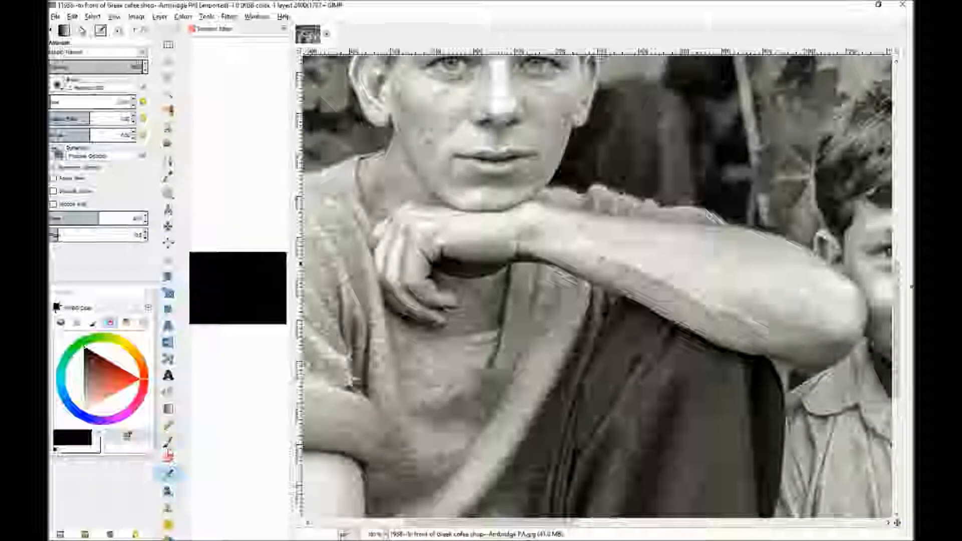
# Step: Switch to the Paintbrush, try black strokes over the man's shirt and hand, and undo them
pyautogui.click(168, 441)
pyautogui.moveTo(354, 346); pyautogui.dragTo(377, 266)
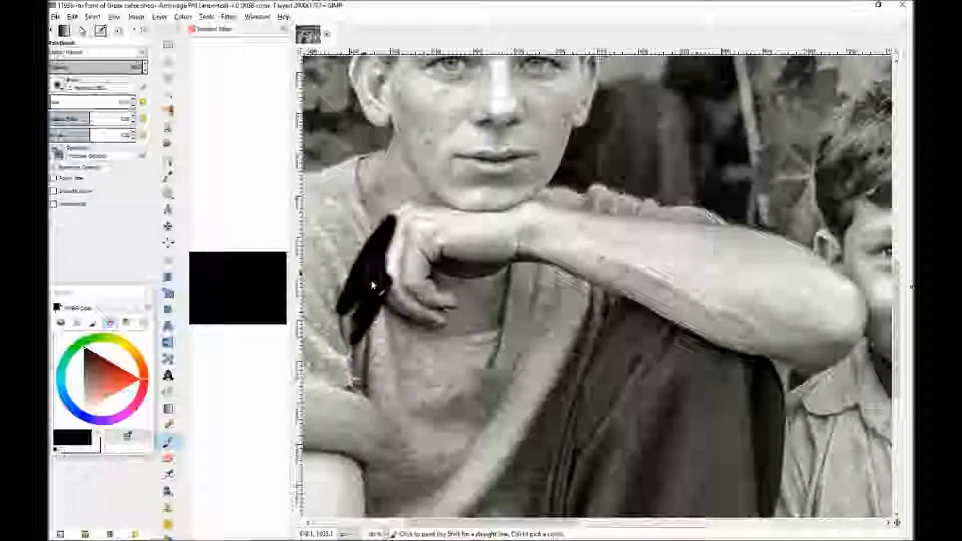
pyautogui.hotkey('ctrl', 'z')
pyautogui.moveTo(356, 242)
pyautogui.mouseDown()
pyautogui.moveTo(377, 251)
pyautogui.moveTo(384, 270)
pyautogui.mouseUp()
pyautogui.hotkey('ctrl', 'z')
pyautogui.moveTo(440, 202)
pyautogui.mouseDown()
pyautogui.moveTo(401, 265)
pyautogui.moveTo(358, 230)
pyautogui.moveTo(351, 240)
pyautogui.moveTo(381, 221)
pyautogui.moveTo(386, 235)
pyautogui.mouseUp()
pyautogui.hotkey('ctrl', 'z')
pyautogui.hotkey('ctrl', 'z')
# Step: Try several hues and shades and set the foreground color to bright red
pyautogui.moveTo(134, 382); pyautogui.dragTo(133, 352)
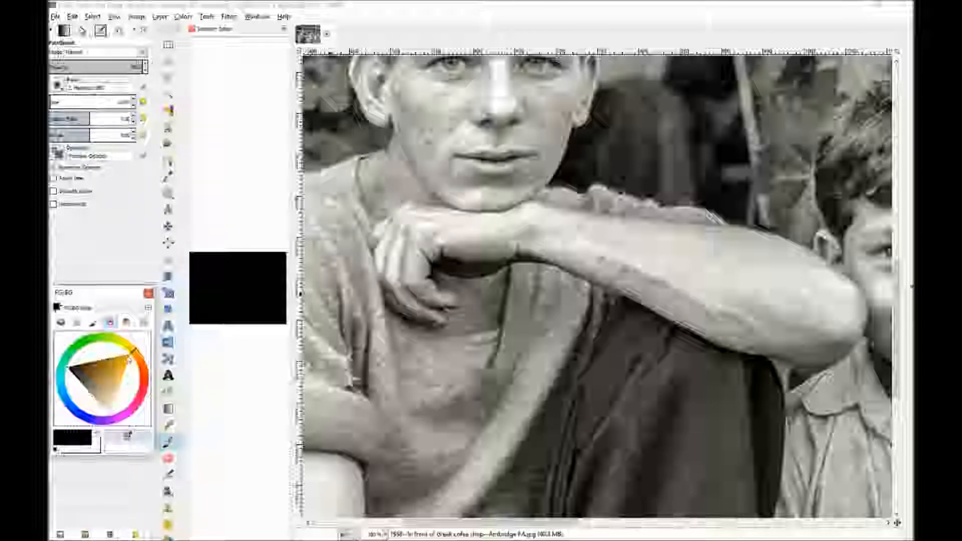
pyautogui.click(131, 357)
pyautogui.moveTo(136, 353); pyautogui.dragTo(139, 379)
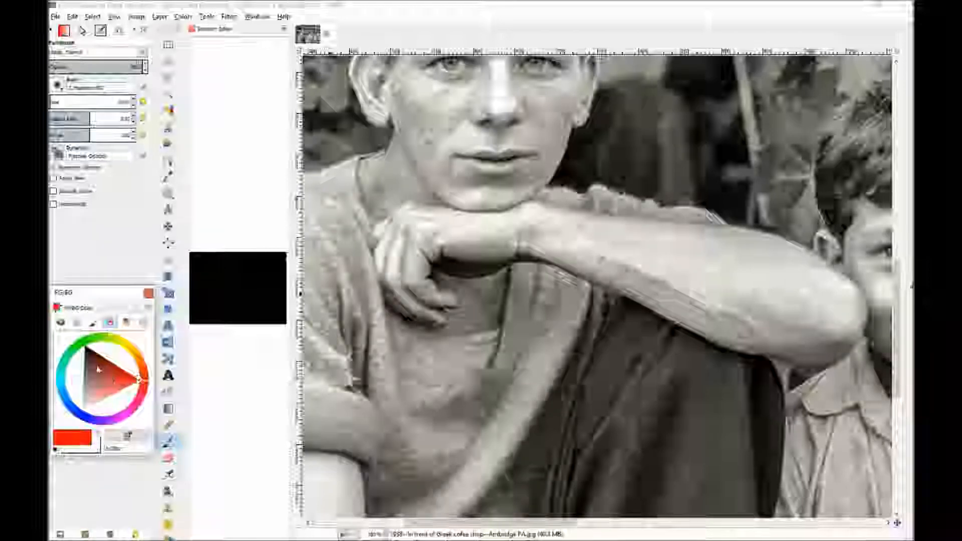
pyautogui.click(87, 349)
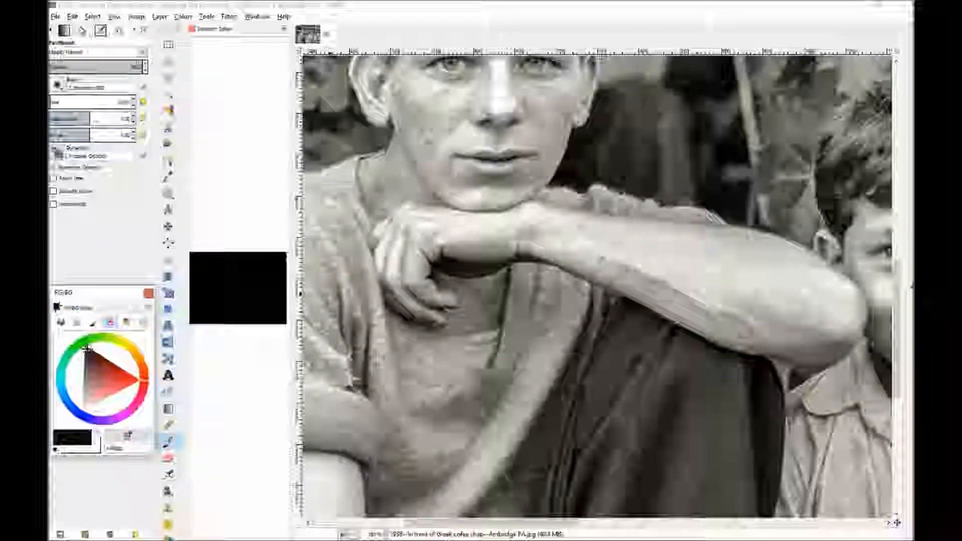
pyautogui.moveTo(72, 440); pyautogui.dragTo(74, 439)
pyautogui.moveTo(86, 354); pyautogui.dragTo(127, 389)
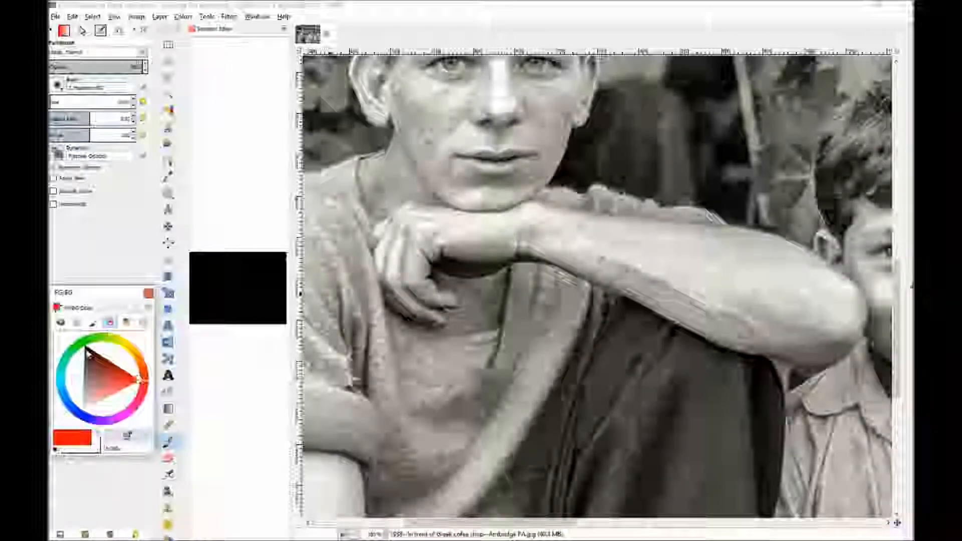
pyautogui.click(87, 348)
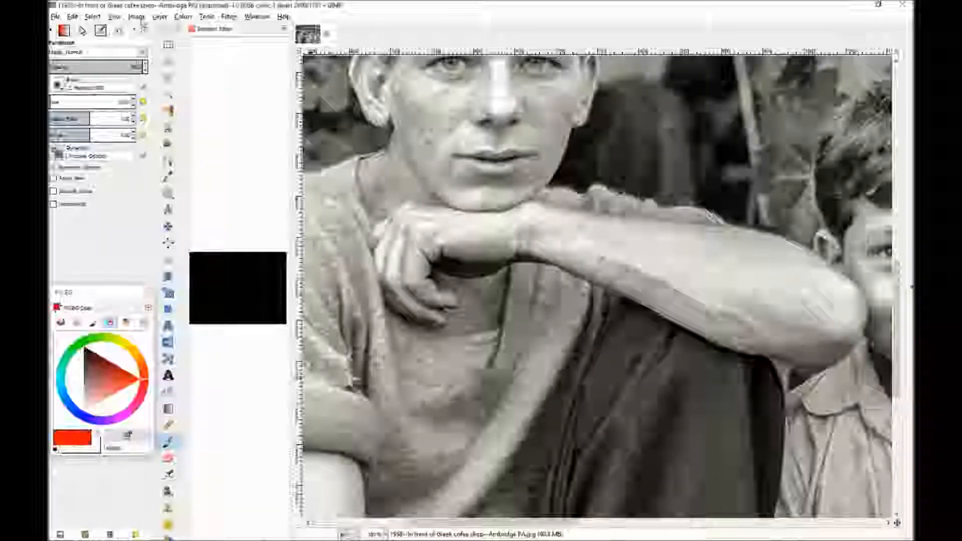
# Step: Convert the image to Grayscale mode
pyautogui.click(137, 17)
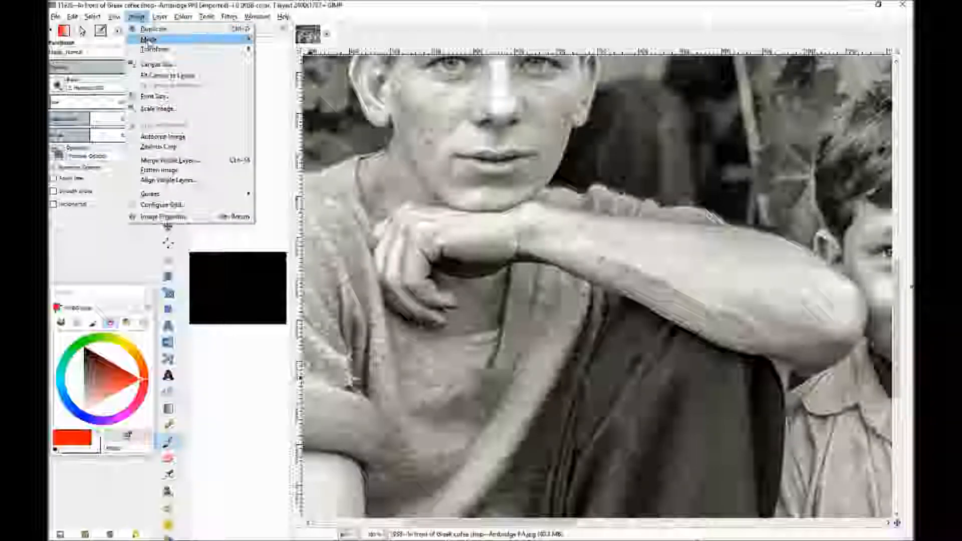
pyautogui.moveTo(204, 44)
pyautogui.click(281, 51)
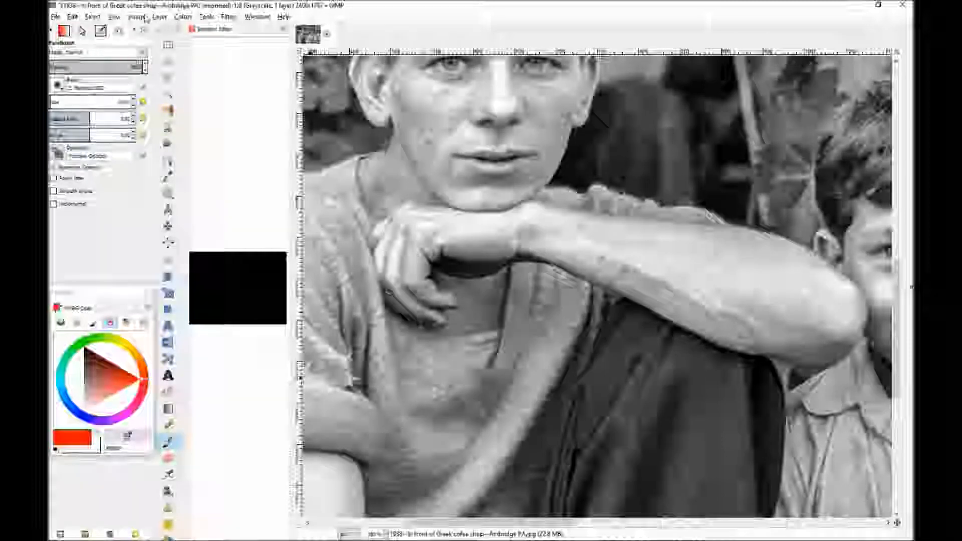
pyautogui.click(137, 17)
pyautogui.moveTo(201, 39)
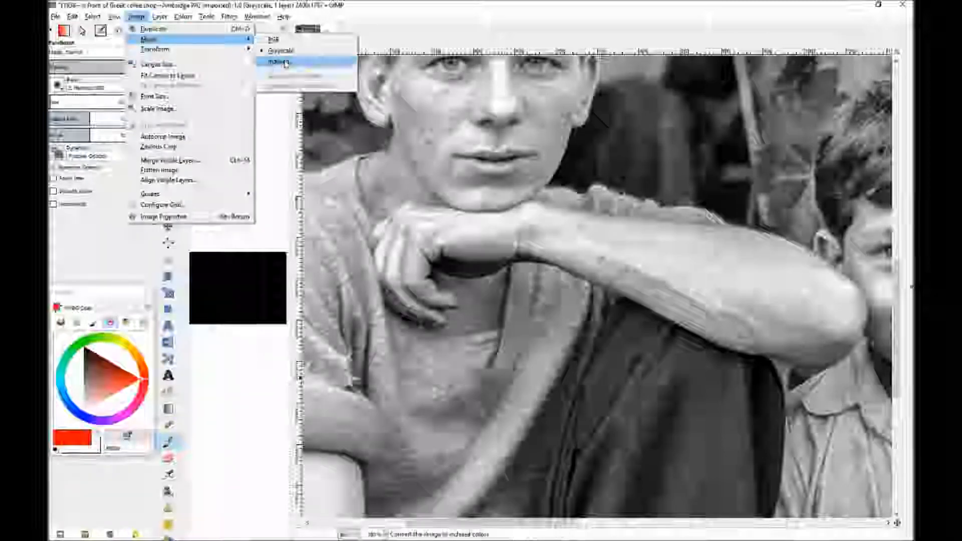
pyautogui.click(289, 53)
# Step: Try red Paintbrush strokes over the shirt and hand in the grayscale image, and undo them
pyautogui.moveTo(352, 243)
pyautogui.mouseDown()
pyautogui.moveTo(419, 234)
pyautogui.moveTo(404, 272)
pyautogui.mouseUp()
pyautogui.hotkey('ctrl', 'z')
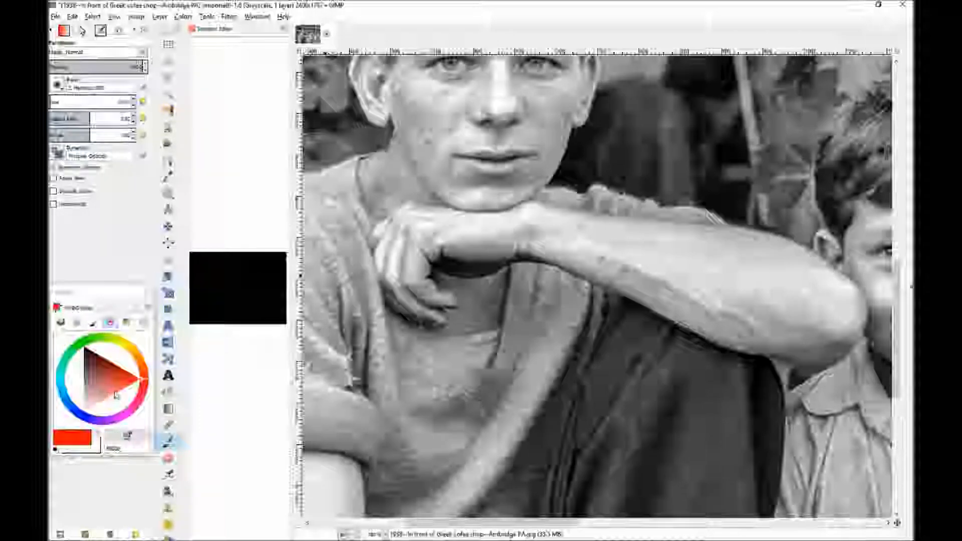
pyautogui.moveTo(358, 316)
pyautogui.mouseDown()
pyautogui.moveTo(395, 296)
pyautogui.moveTo(365, 308)
pyautogui.moveTo(349, 285)
pyautogui.mouseUp()
pyautogui.hotkey('ctrl', 'z')
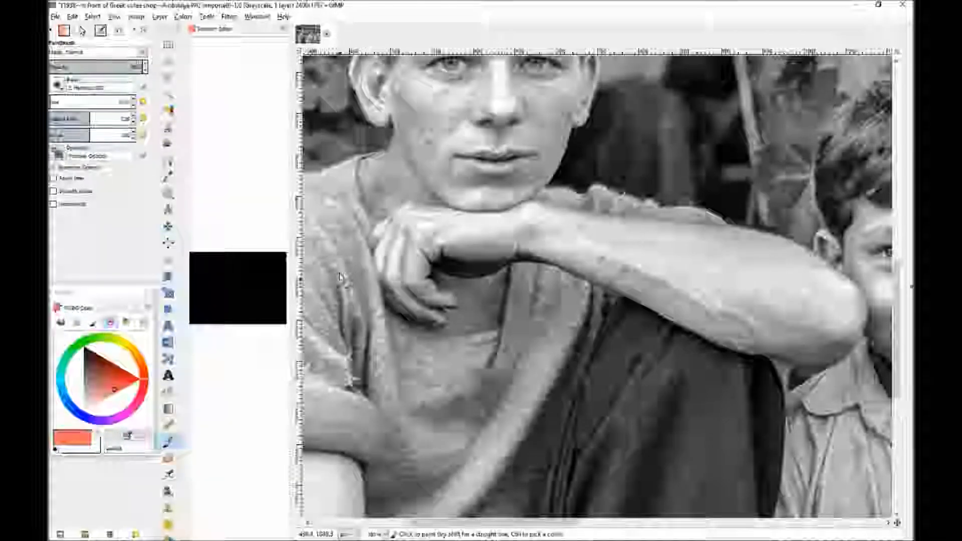
# Step: Set the Paintbrush mode to Color, try a stroke over the man's hand, and undo it
pyautogui.click(144, 52)
pyautogui.click(96, 326)
pyautogui.moveTo(422, 253)
pyautogui.mouseDown()
pyautogui.moveTo(443, 189)
pyautogui.moveTo(394, 246)
pyautogui.mouseUp()
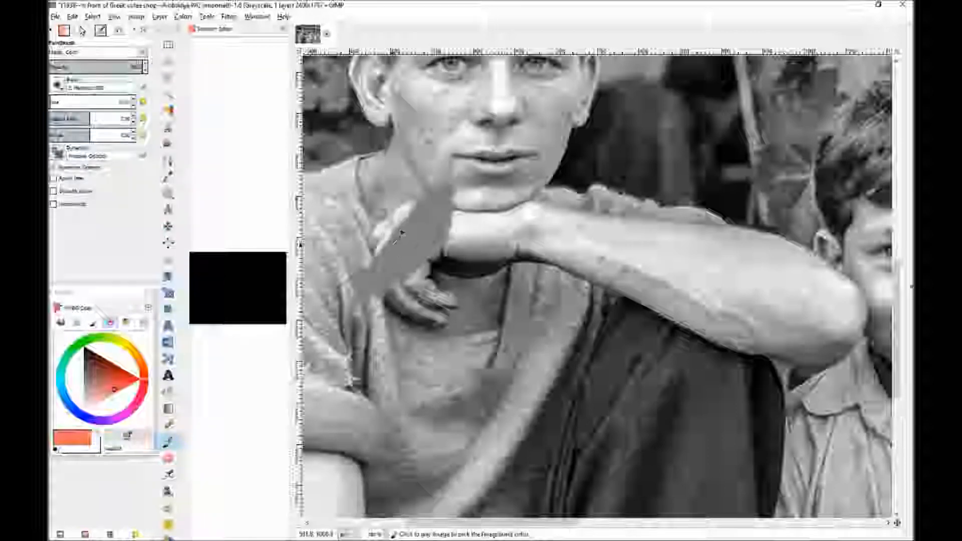
pyautogui.hotkey('ctrl', 'z')
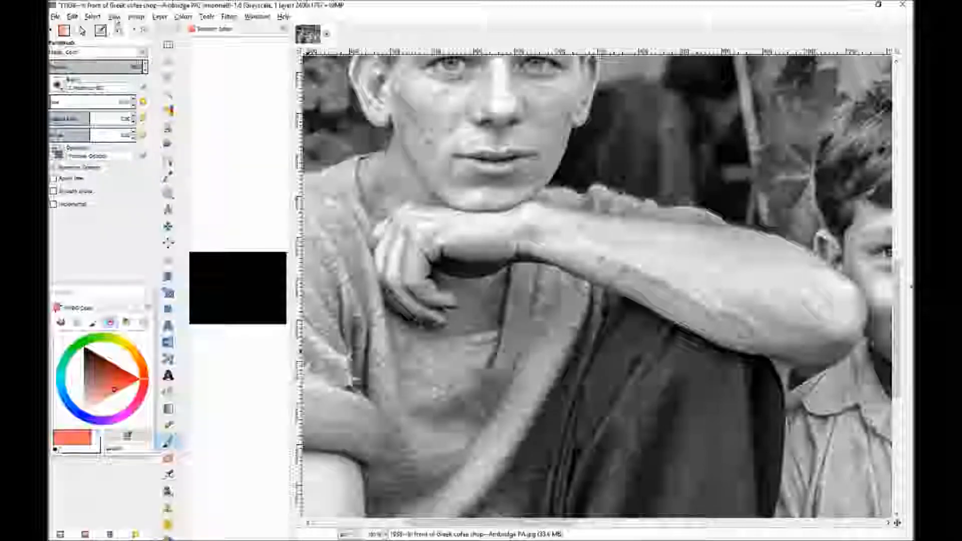
# Step: Convert the image from Grayscale to RGB mode
pyautogui.click(137, 16)
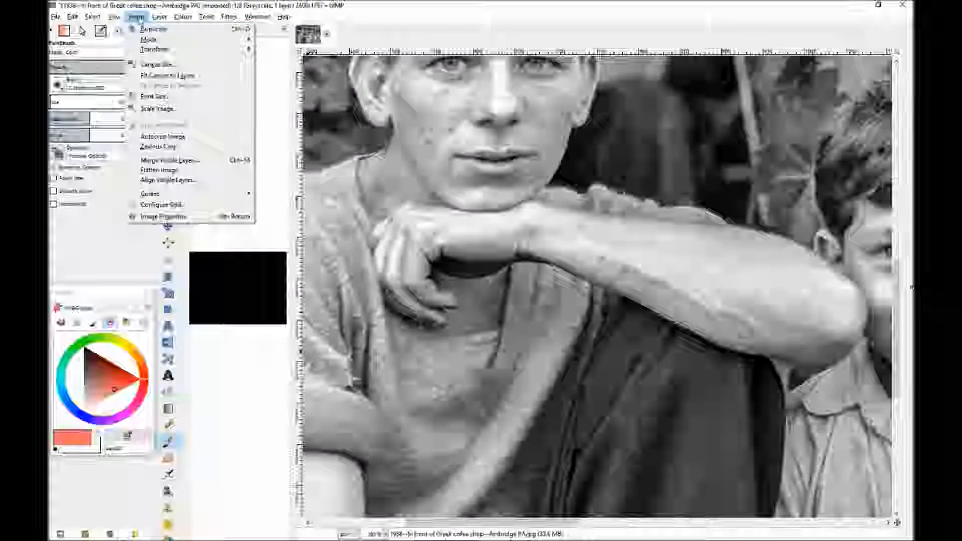
pyautogui.moveTo(149, 41)
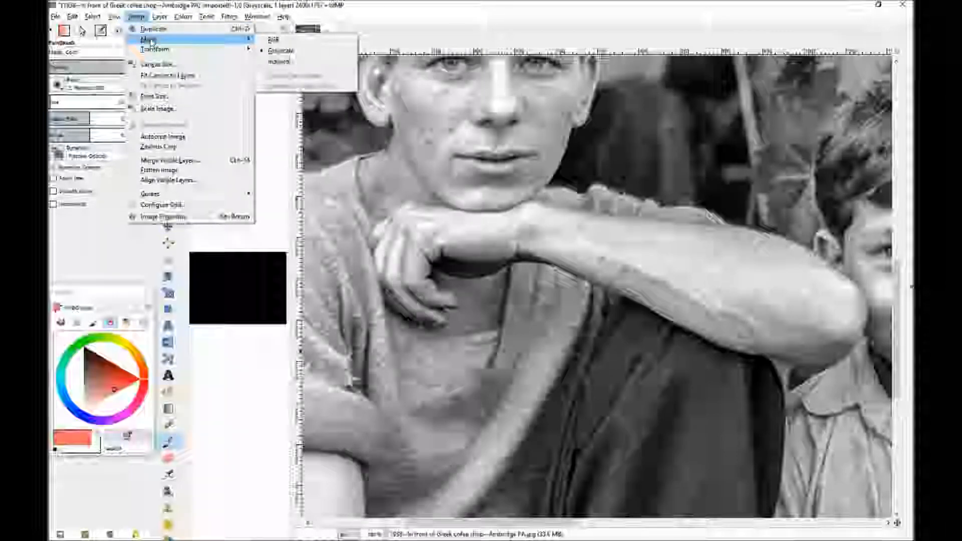
pyautogui.click(274, 39)
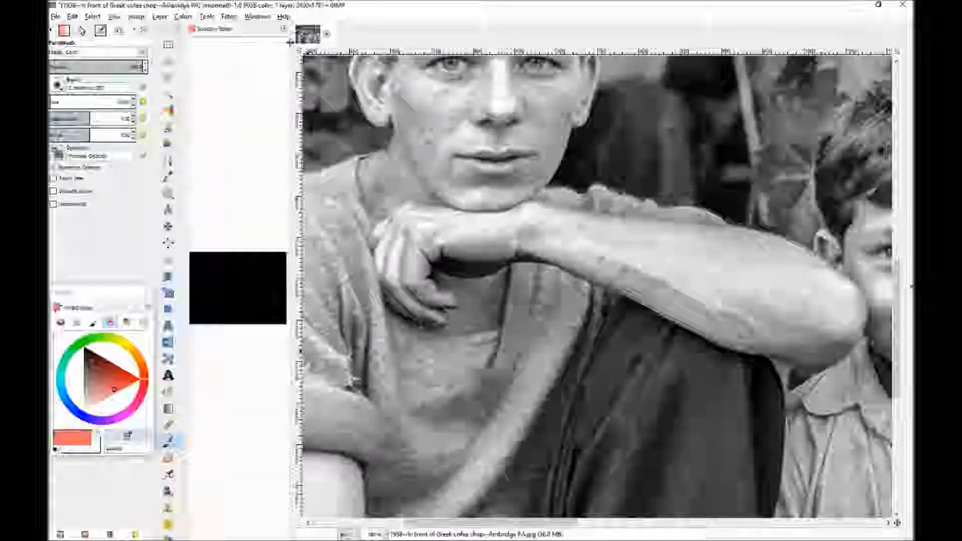
# Step: Undo a Color-mode test stroke, set the Paintbrush mode to Normal, and paint a salmon patch across the shirt and hand
pyautogui.moveTo(411, 220)
pyautogui.mouseDown()
pyautogui.moveTo(368, 296)
pyautogui.moveTo(409, 218)
pyautogui.moveTo(361, 294)
pyautogui.moveTo(388, 211)
pyautogui.moveTo(358, 242)
pyautogui.mouseUp()
pyautogui.hotkey('ctrl', 'z')
pyautogui.click(143, 52)
pyautogui.click(106, 65)
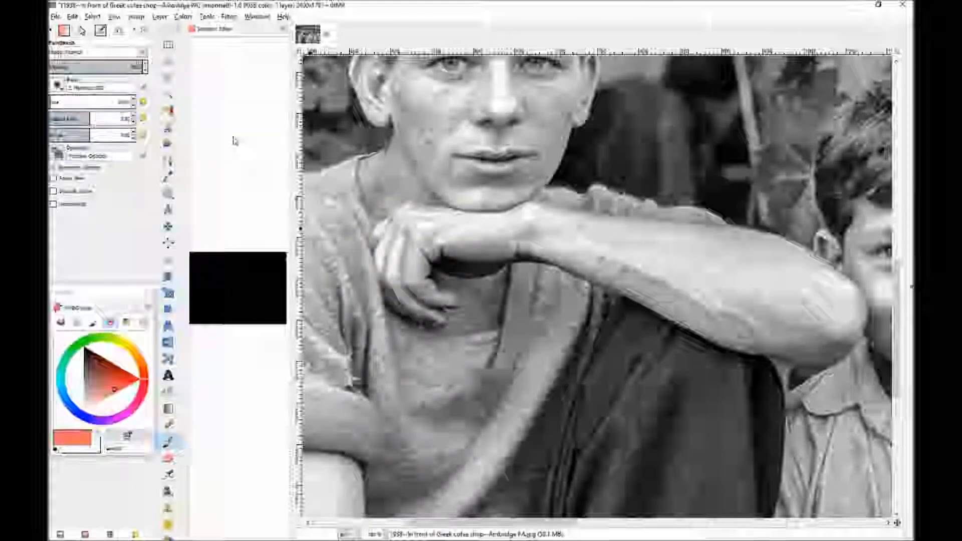
pyautogui.moveTo(343, 203)
pyautogui.mouseDown()
pyautogui.moveTo(396, 185)
pyautogui.moveTo(371, 245)
pyautogui.moveTo(431, 175)
pyautogui.moveTo(344, 316)
pyautogui.mouseUp()
# Step: Change the foreground color to blue, try a stroke over the shirt, and undo the test strokes
pyautogui.click(77, 440)
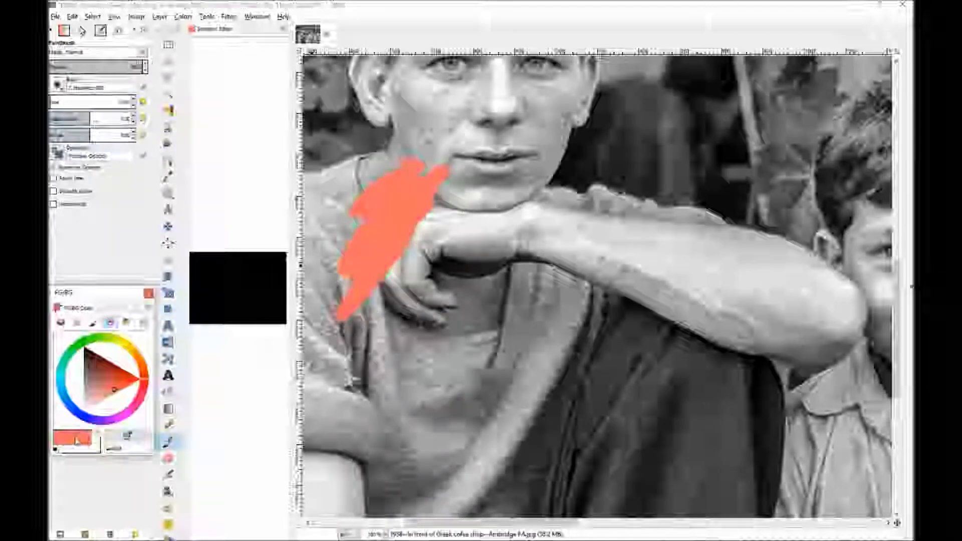
pyautogui.click(78, 413)
pyautogui.moveTo(407, 254)
pyautogui.mouseDown()
pyautogui.moveTo(377, 302)
pyautogui.moveTo(392, 270)
pyautogui.moveTo(371, 228)
pyautogui.moveTo(341, 264)
pyautogui.moveTo(333, 313)
pyautogui.mouseUp()
pyautogui.hotkey('ctrl', 'z')
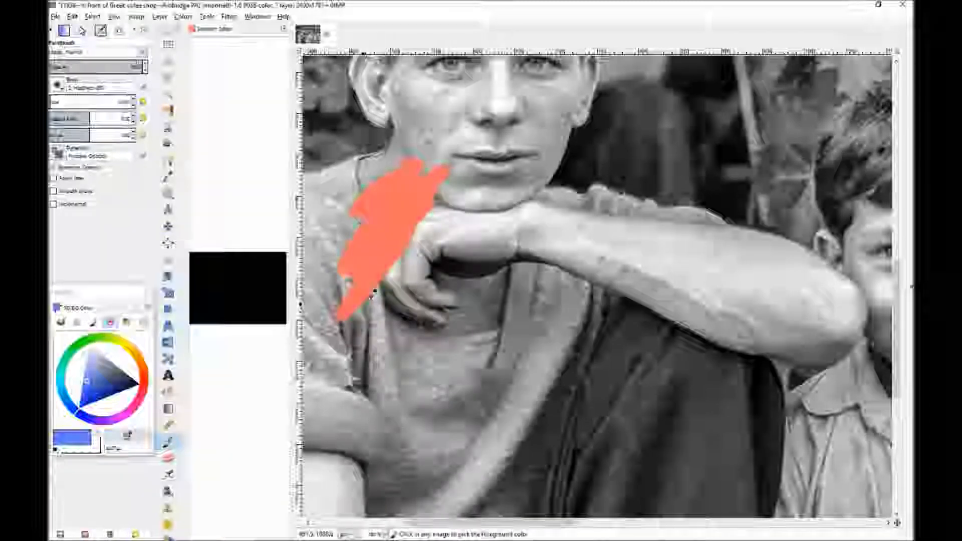
pyautogui.hotkey('ctrl', 'z')
pyautogui.hotkey('ctrl', 'z')
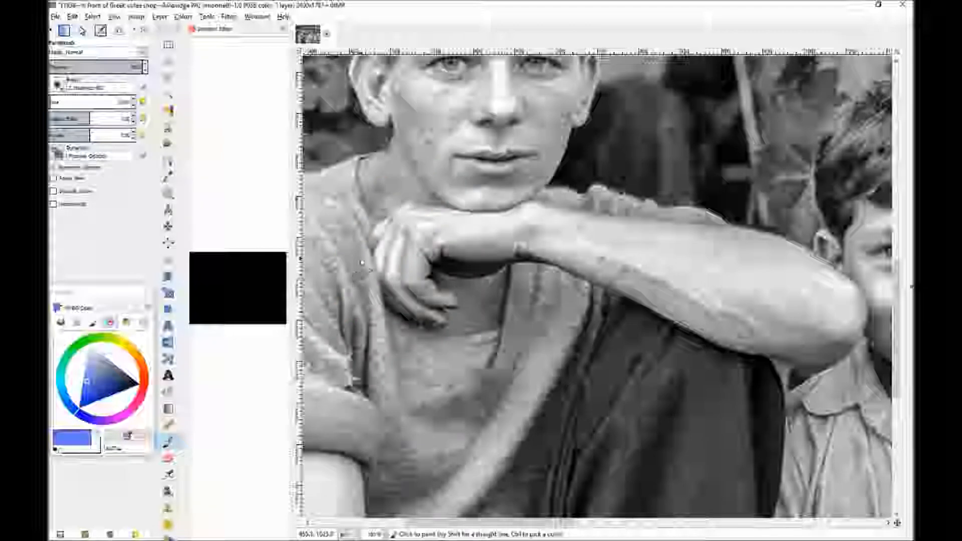
# Step: Change the foreground color to teal, try a stroke below the man's wrist, and undo it
pyautogui.moveTo(507, 173)
pyautogui.mouseDown()
pyautogui.moveTo(467, 204)
pyautogui.moveTo(467, 231)
pyautogui.moveTo(464, 208)
pyautogui.mouseUp()
pyautogui.moveTo(63, 383); pyautogui.dragTo(62, 368)
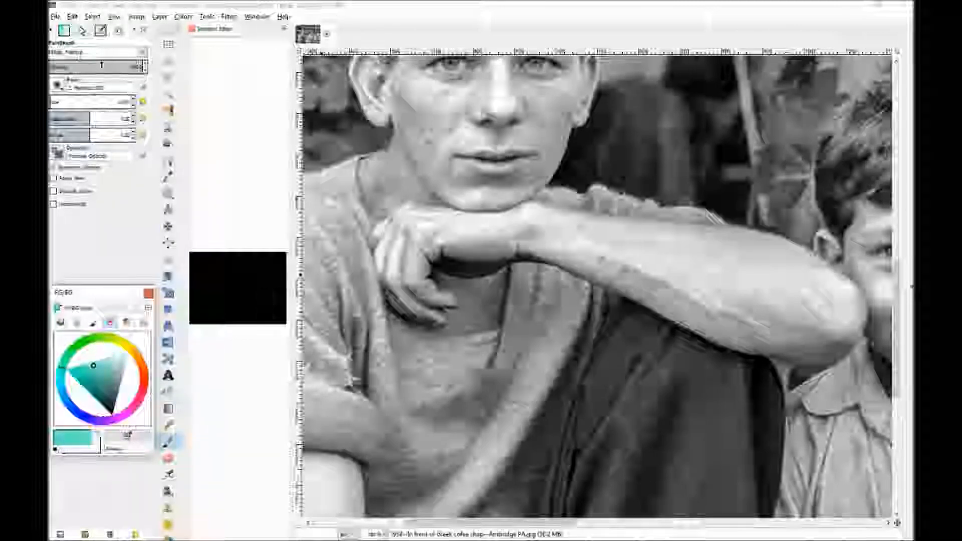
pyautogui.moveTo(522, 271); pyautogui.dragTo(454, 338)
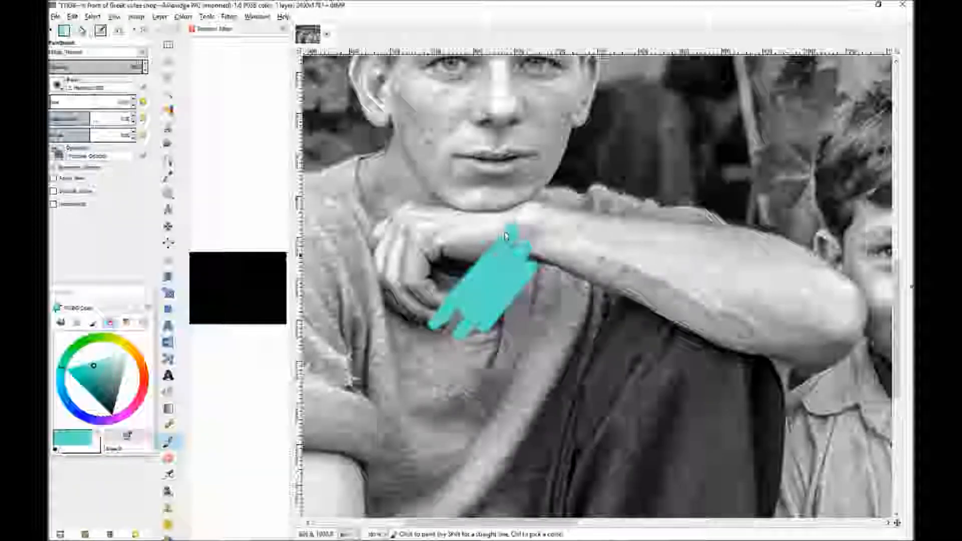
pyautogui.hotkey('ctrl', 'z')
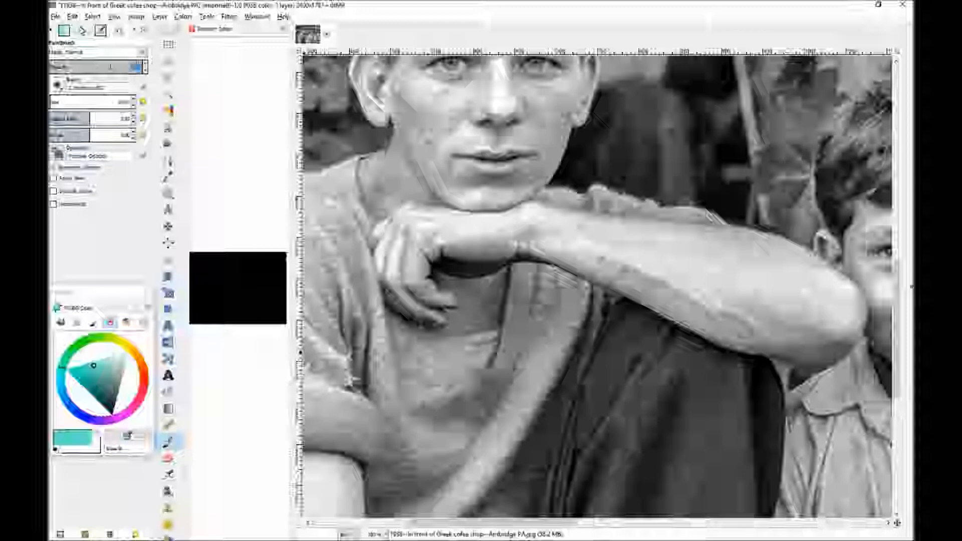
# Step: Lower the Paintbrush opacity to 8.8 and try faint teal strokes on the shirt beside the hand
pyautogui.click(65, 67)
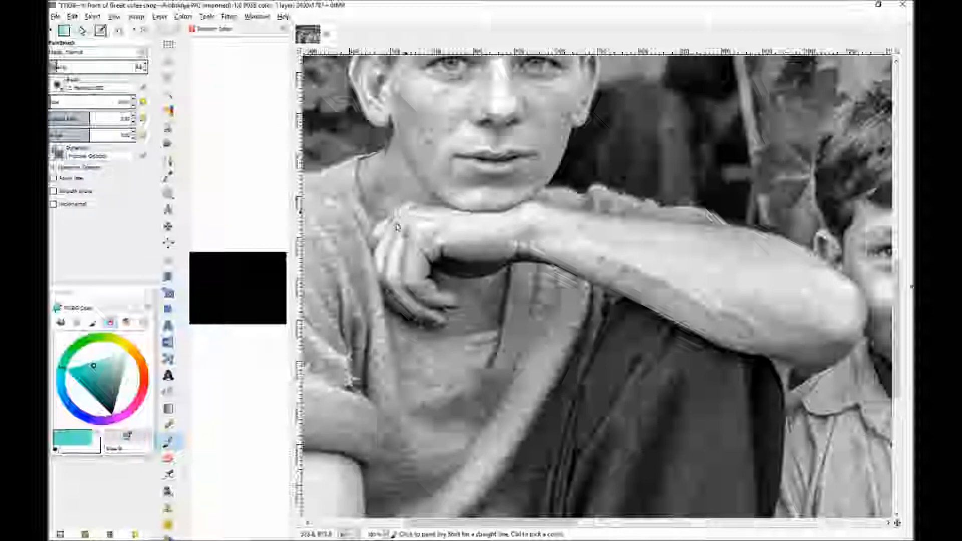
pyautogui.moveTo(355, 245)
pyautogui.mouseDown()
pyautogui.moveTo(366, 217)
pyautogui.moveTo(349, 272)
pyautogui.moveTo(347, 222)
pyautogui.moveTo(375, 288)
pyautogui.mouseUp()
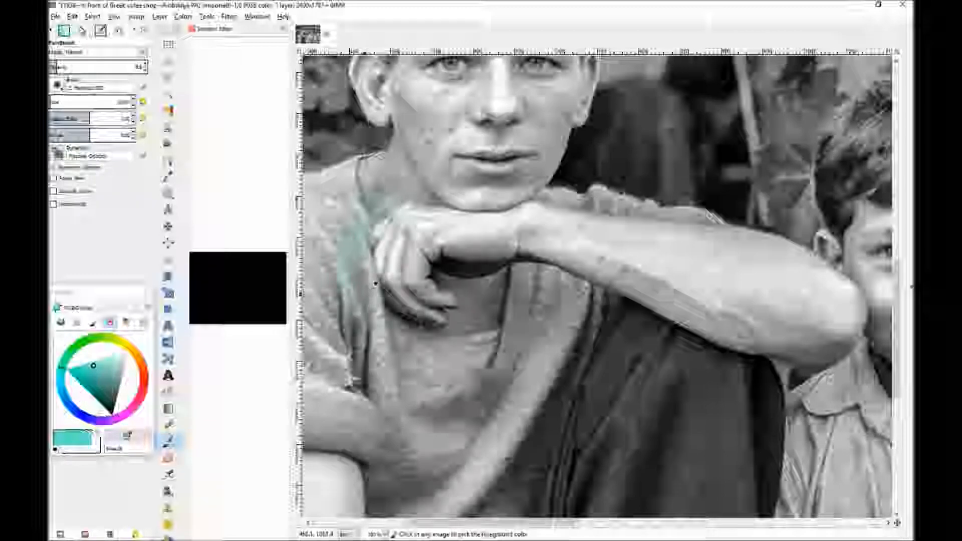
pyautogui.hotkey('ctrl', 'z')
pyautogui.moveTo(352, 338)
pyautogui.mouseDown()
pyautogui.moveTo(348, 300)
pyautogui.moveTo(365, 244)
pyautogui.mouseUp()
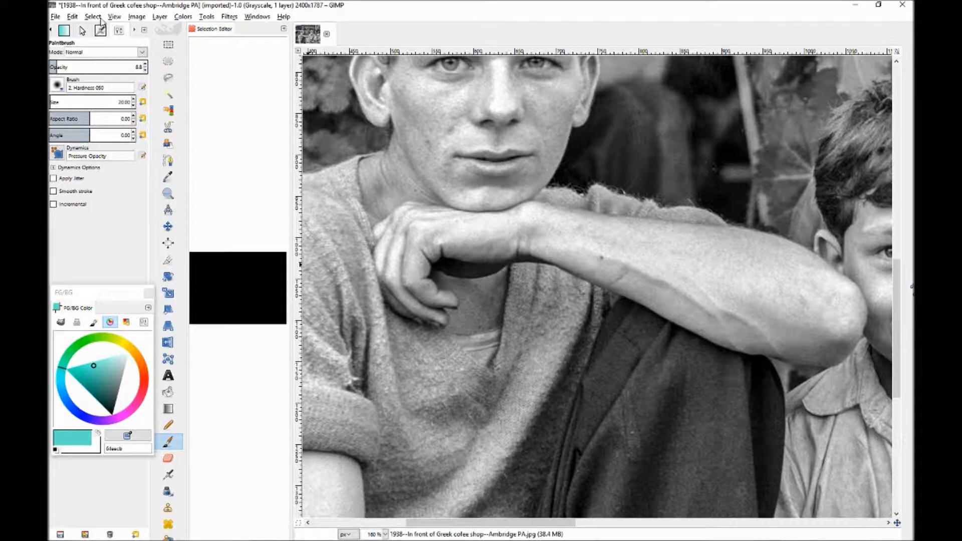
# Step: Set the Paintbrush blending mode to Color
pyautogui.click(143, 52)
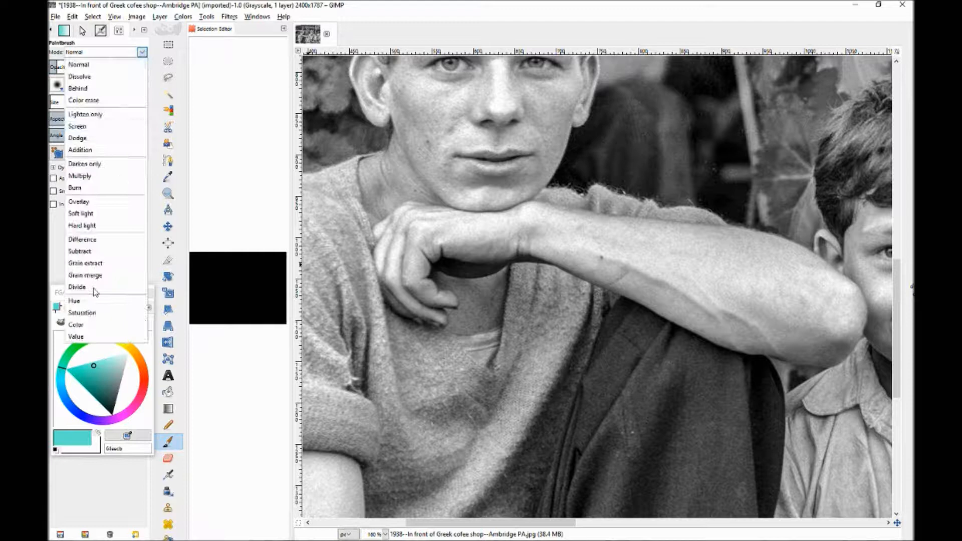
pyautogui.click(93, 327)
pyautogui.click(143, 52)
pyautogui.click(93, 328)
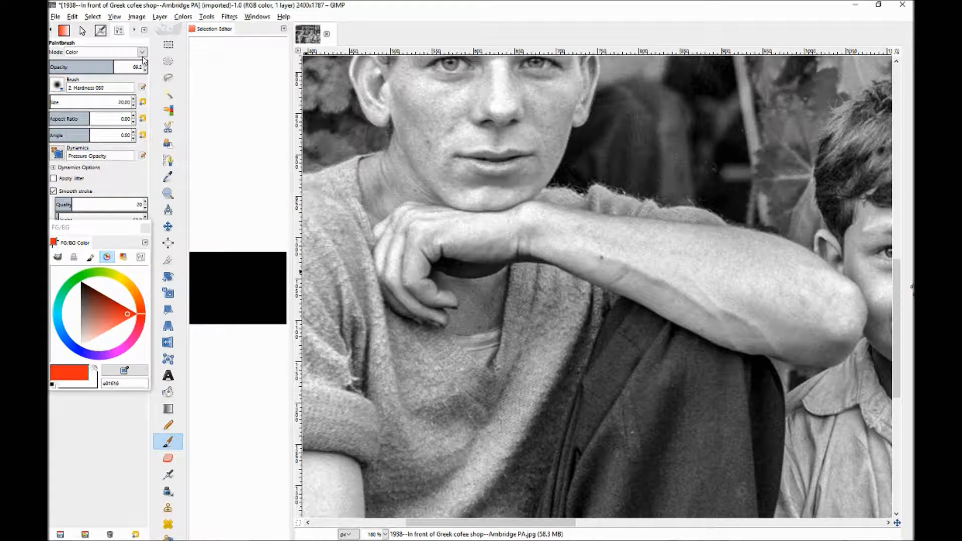
# Step: Set the Paintbrush to Color mode and try orange-red strokes across the shirt and trouser leg
pyautogui.click(143, 52)
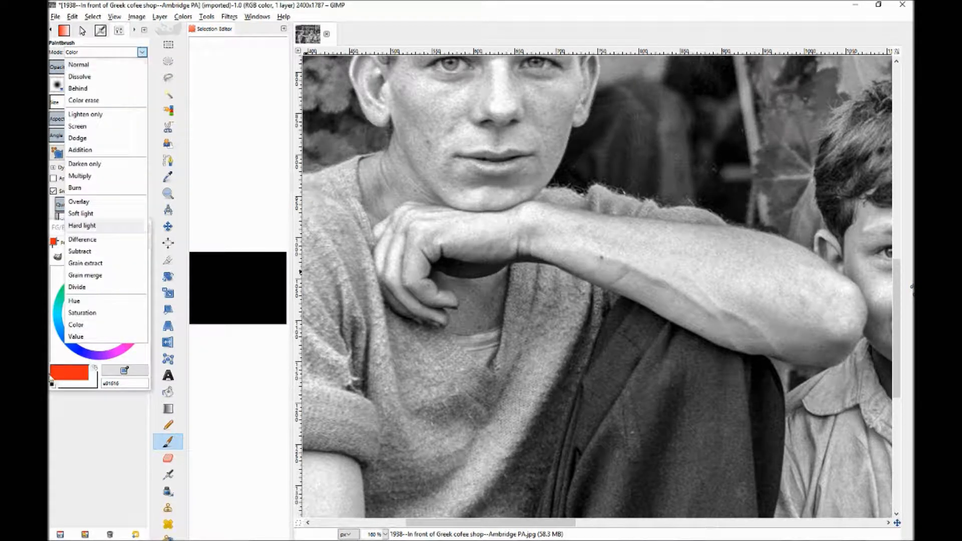
pyautogui.click(76, 325)
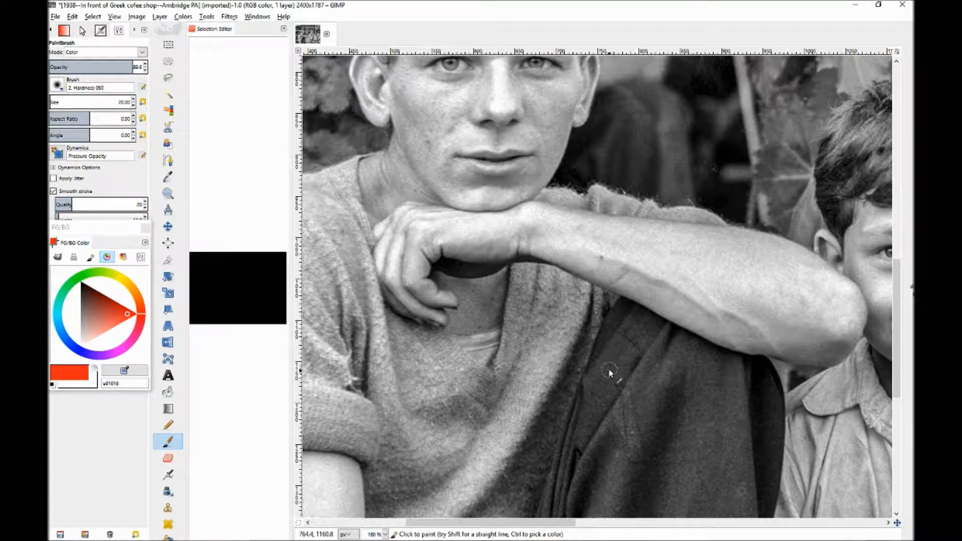
pyautogui.click(142, 309)
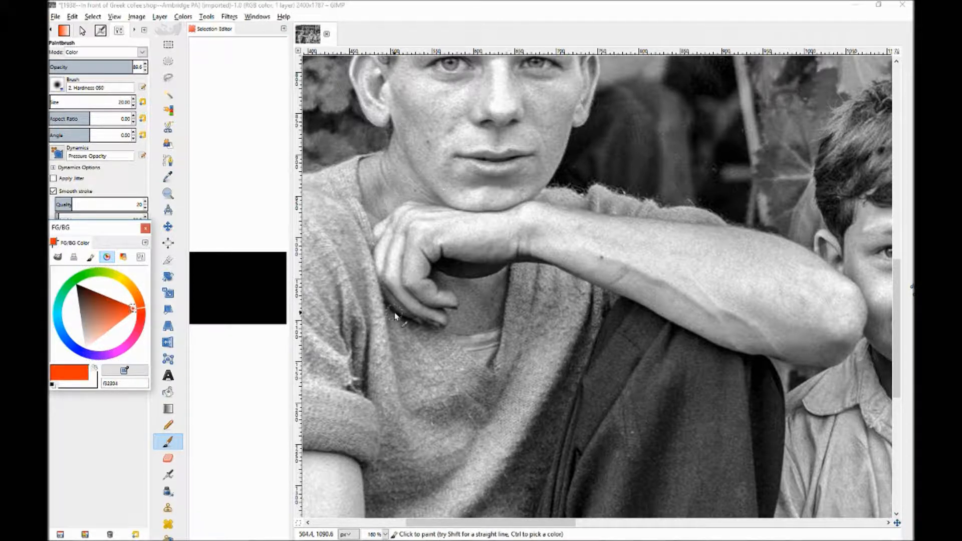
pyautogui.moveTo(621, 355); pyautogui.dragTo(599, 390)
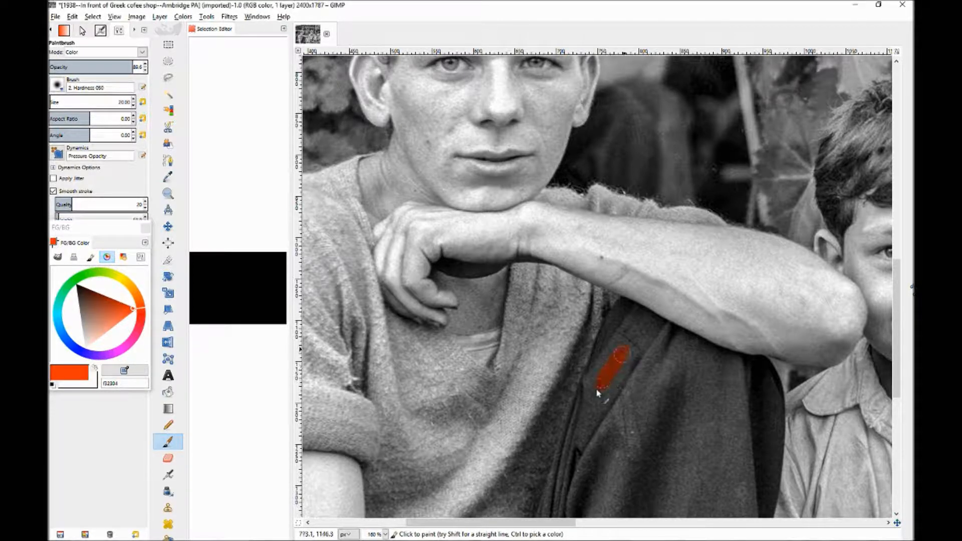
pyautogui.moveTo(579, 365); pyautogui.dragTo(568, 392)
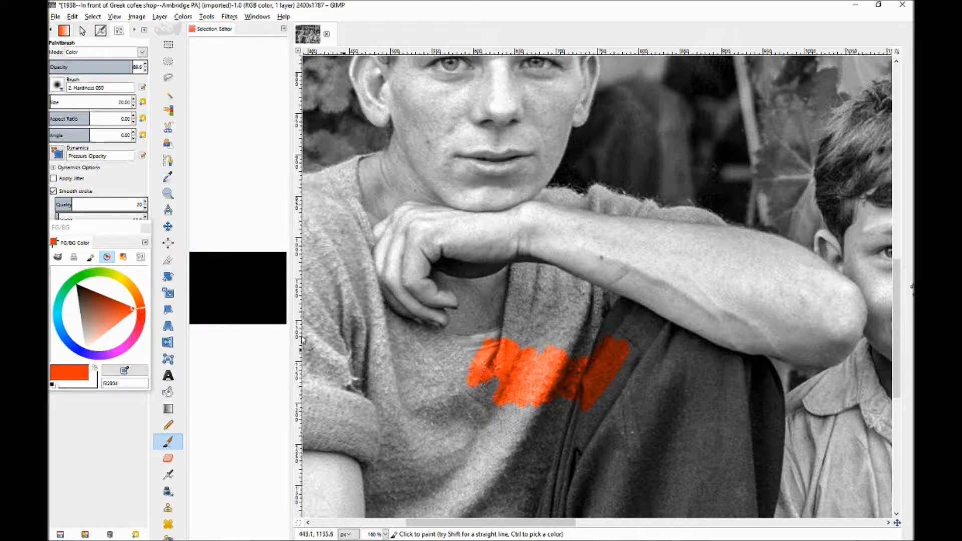
pyautogui.moveTo(140, 308); pyautogui.dragTo(141, 312)
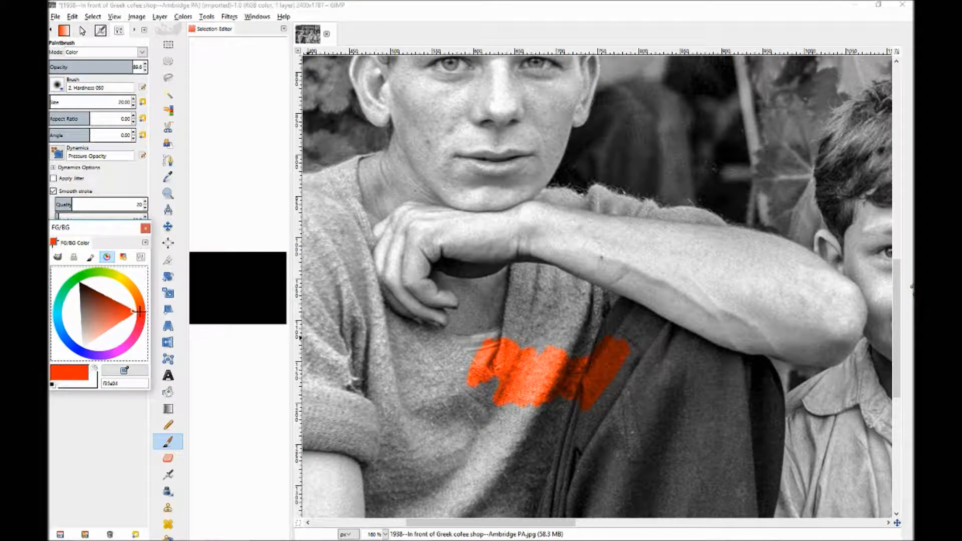
pyautogui.moveTo(469, 357)
pyautogui.mouseDown()
pyautogui.moveTo(446, 399)
pyautogui.moveTo(475, 380)
pyautogui.moveTo(502, 431)
pyautogui.moveTo(548, 396)
pyautogui.moveTo(588, 394)
pyautogui.moveTo(580, 430)
pyautogui.moveTo(595, 415)
pyautogui.moveTo(574, 481)
pyautogui.moveTo(580, 442)
pyautogui.moveTo(574, 467)
pyautogui.mouseUp()
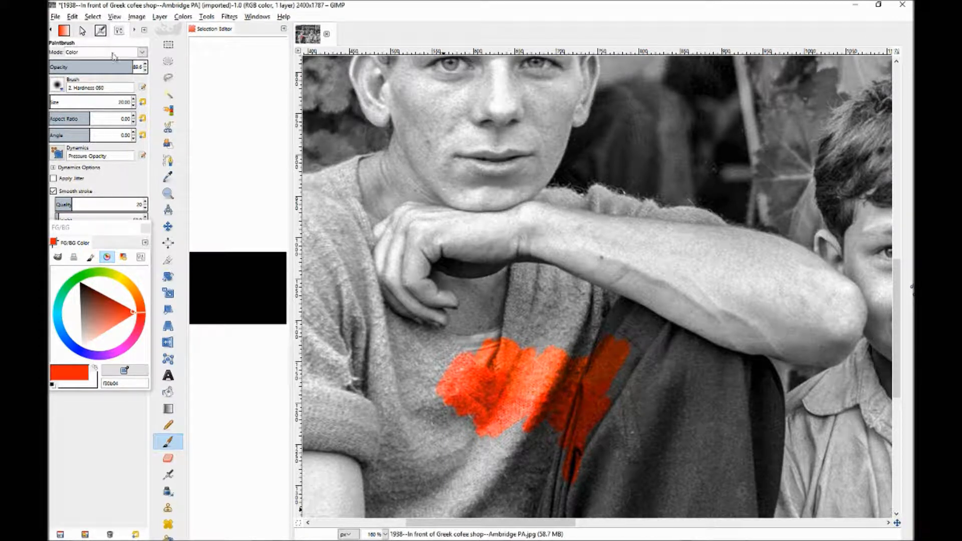
# Step: Switch the Paintbrush to Normal mode, try a red stroke on the trouser leg, and undo all the test strokes
pyautogui.click(142, 52)
pyautogui.click(103, 64)
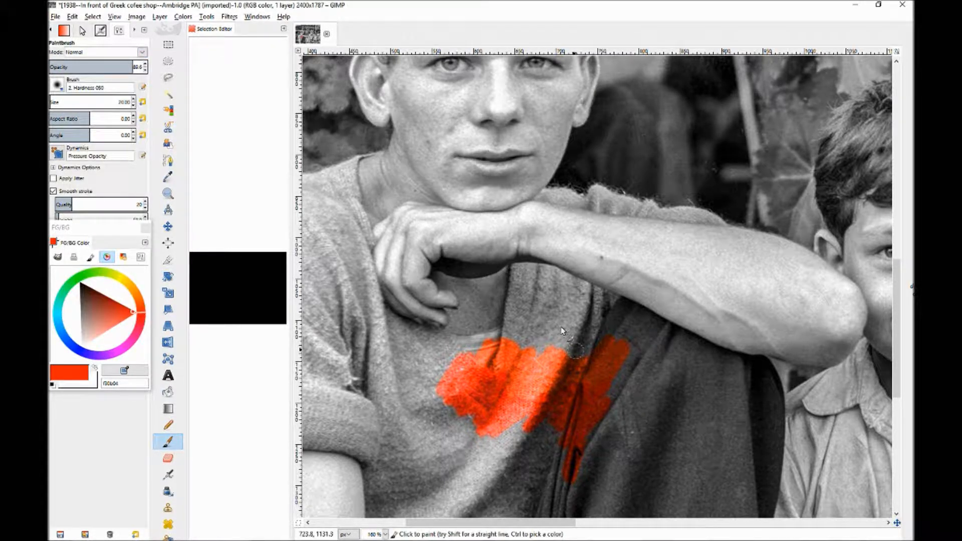
pyautogui.moveTo(584, 439); pyautogui.dragTo(573, 489)
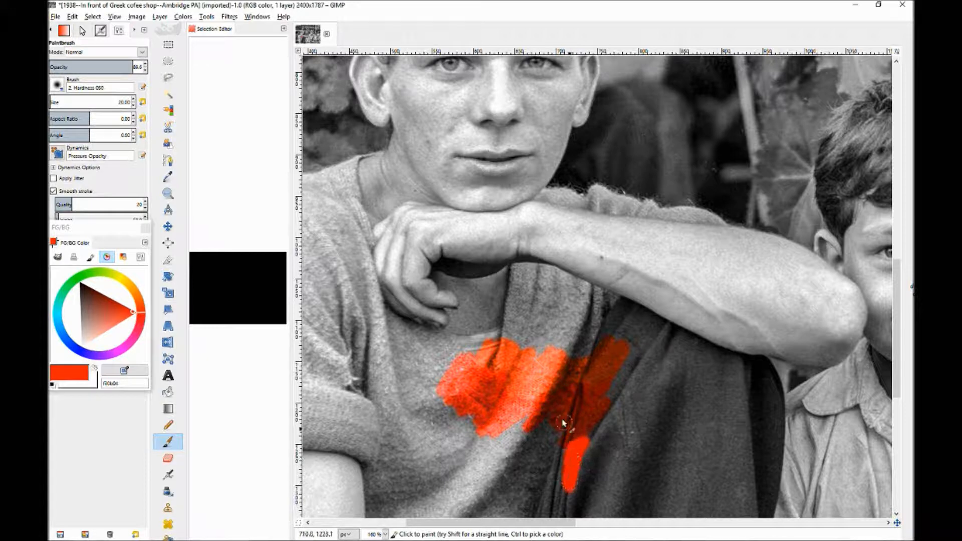
pyautogui.hotkey('ctrl', 'z')
pyautogui.hotkey('ctrl', 'z')
pyautogui.hotkey('ctrl', 'z')
pyautogui.hotkey('ctrl', 'z')
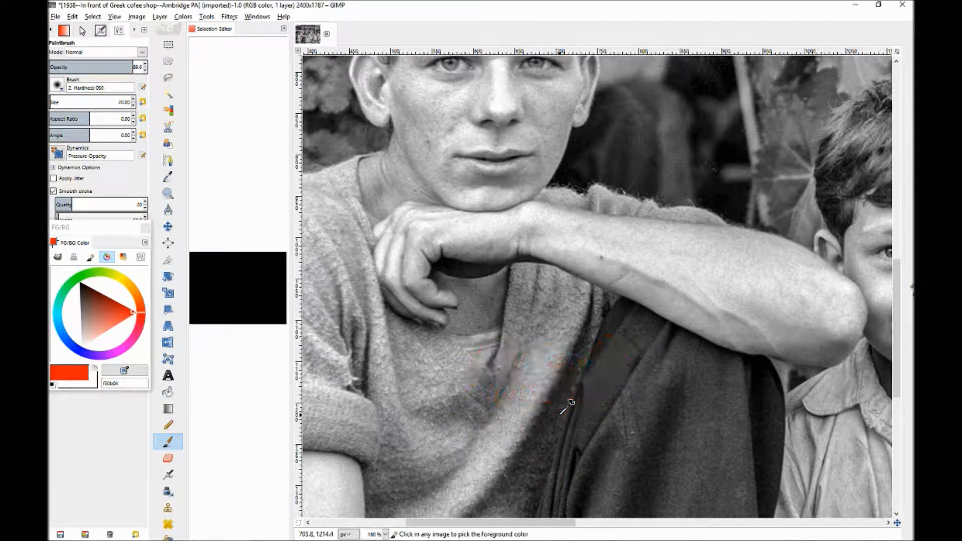
# Step: Set the blending mode back to Color and try red strokes over the cap's pin and the adjoining side of the cap
pyautogui.click(142, 52)
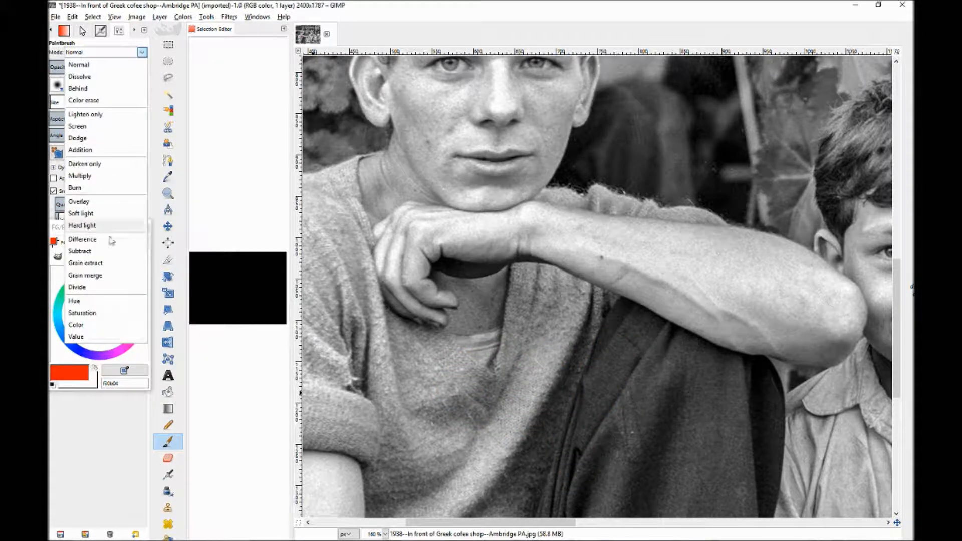
pyautogui.click(102, 326)
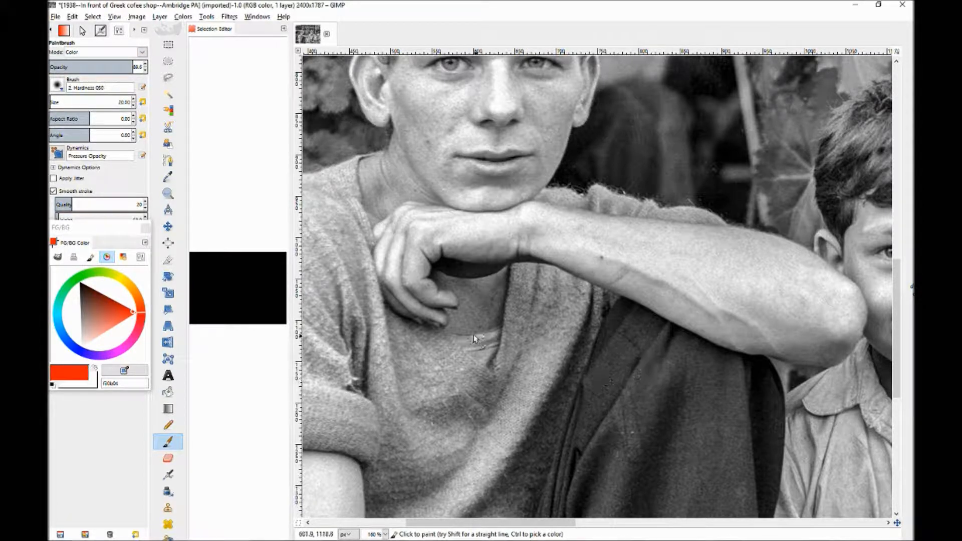
pyautogui.moveTo(898, 351); pyautogui.dragTo(890, 279)
pyautogui.moveTo(437, 158); pyautogui.dragTo(434, 163)
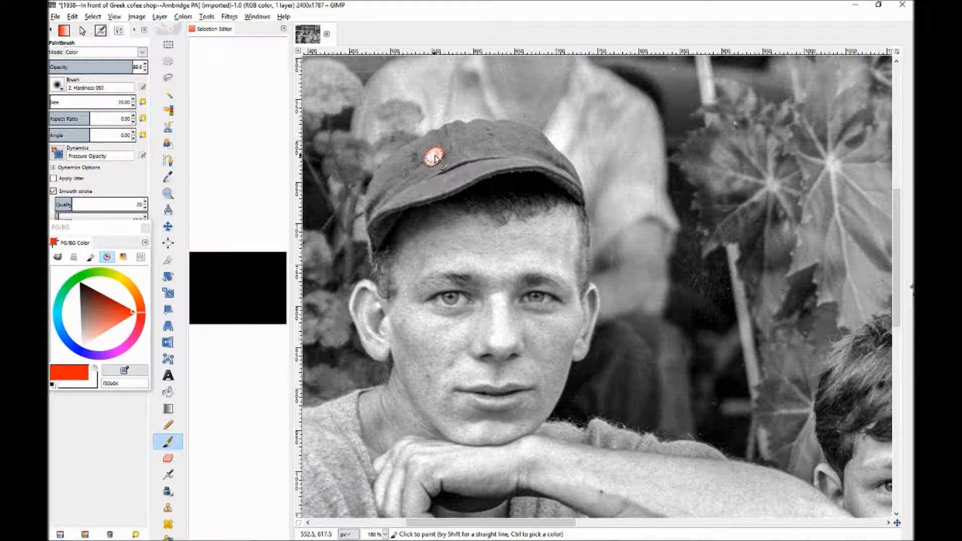
pyautogui.moveTo(435, 158); pyautogui.dragTo(377, 184)
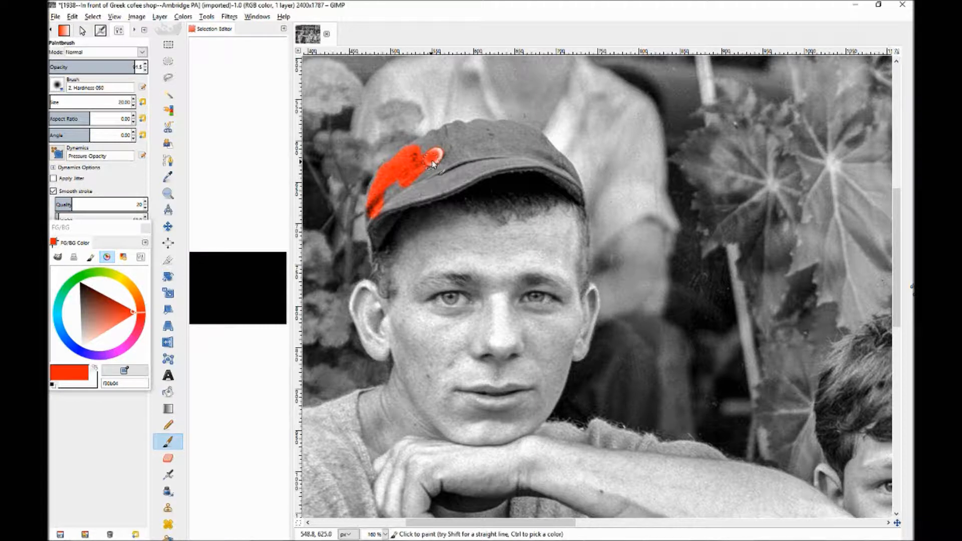
# Step: Try red strokes over the cap's pin in Normal mode with the opacity lowered to 26.4
pyautogui.moveTo(433, 164); pyautogui.dragTo(431, 166)
pyautogui.click(74, 66)
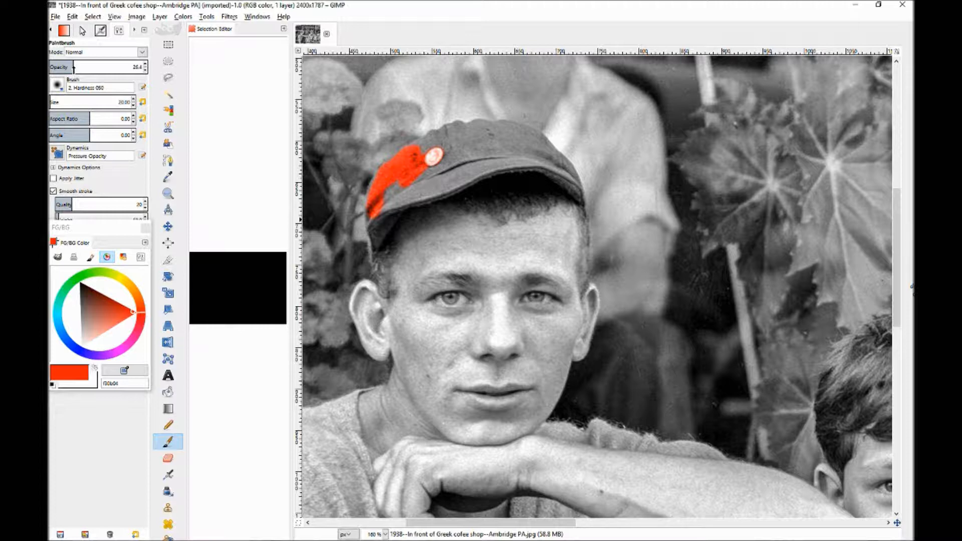
pyautogui.click(434, 156)
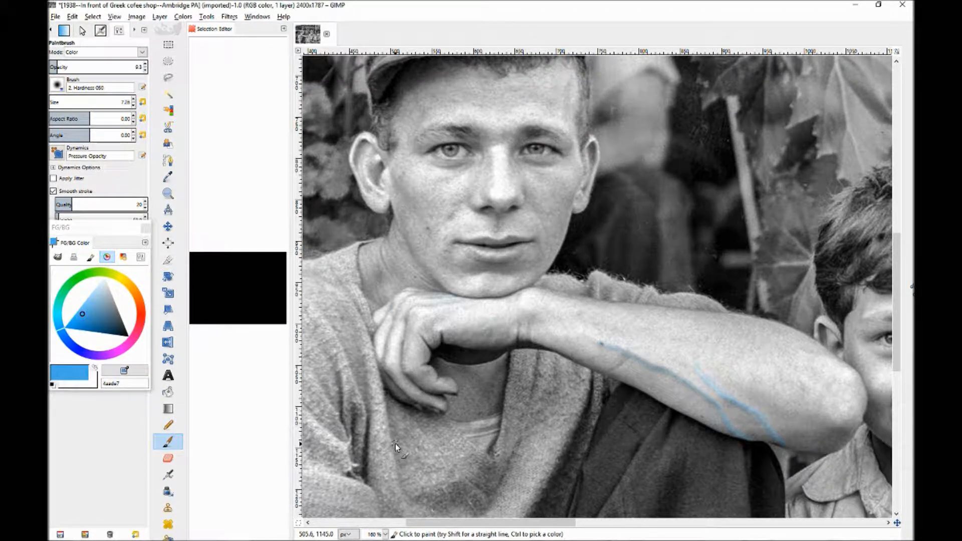
# Step: Paint the man's hand and forearm light orange in Color mode with opacity 15.4 and brush size 27.26
pyautogui.click(139, 305)
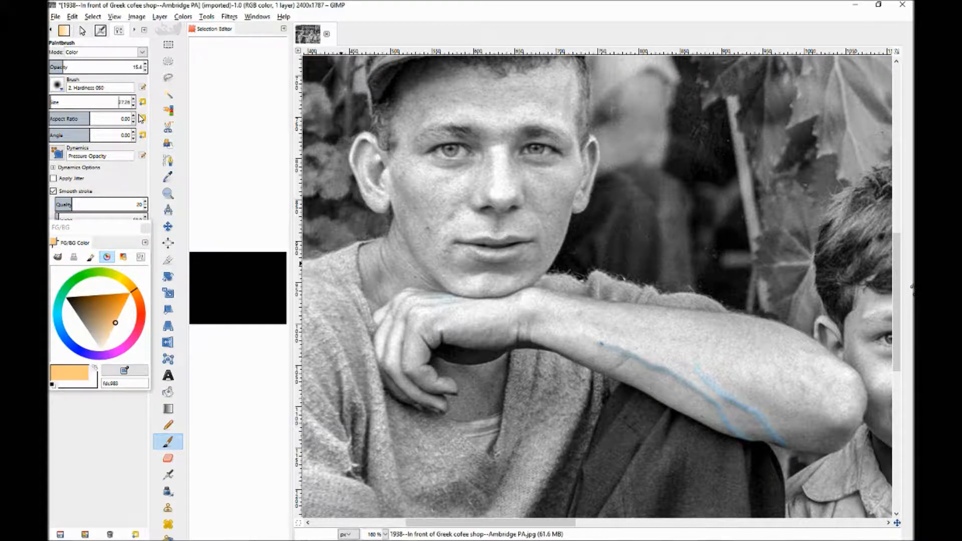
pyautogui.moveTo(408, 326)
pyautogui.mouseDown()
pyautogui.moveTo(392, 367)
pyautogui.moveTo(399, 387)
pyautogui.moveTo(442, 395)
pyautogui.moveTo(447, 388)
pyautogui.moveTo(413, 345)
pyautogui.moveTo(412, 386)
pyautogui.moveTo(415, 328)
pyautogui.moveTo(411, 373)
pyautogui.moveTo(414, 333)
pyautogui.moveTo(407, 370)
pyautogui.moveTo(411, 357)
pyautogui.mouseUp()
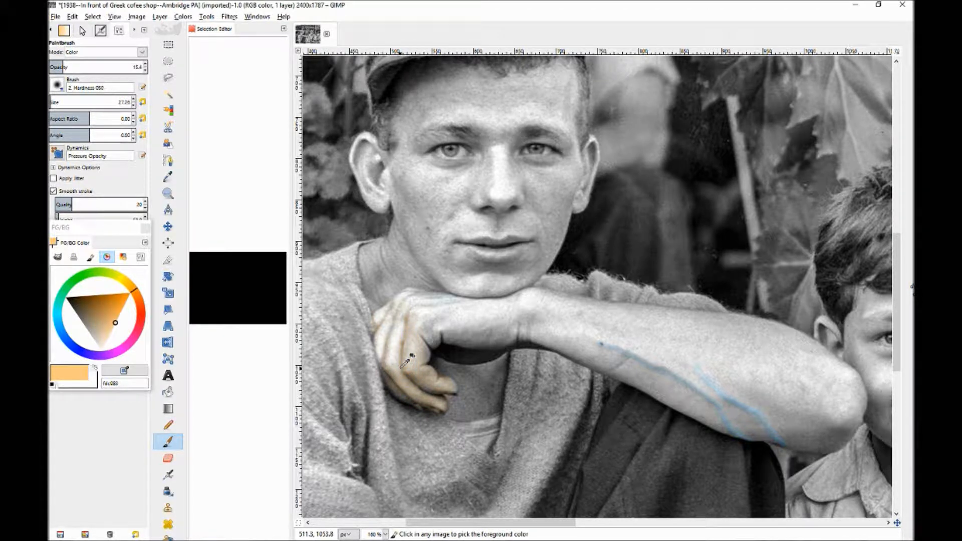
pyautogui.hotkey('ctrl', 'z')
pyautogui.moveTo(436, 409)
pyautogui.mouseDown()
pyautogui.moveTo(453, 387)
pyautogui.moveTo(427, 374)
pyautogui.moveTo(431, 396)
pyautogui.moveTo(405, 394)
pyautogui.moveTo(380, 344)
pyautogui.moveTo(382, 317)
pyautogui.moveTo(406, 301)
pyautogui.moveTo(388, 327)
pyautogui.moveTo(388, 360)
pyautogui.moveTo(419, 328)
pyautogui.moveTo(415, 366)
pyautogui.moveTo(422, 361)
pyautogui.moveTo(410, 309)
pyautogui.moveTo(436, 304)
pyautogui.moveTo(427, 313)
pyautogui.moveTo(445, 351)
pyautogui.moveTo(502, 352)
pyautogui.moveTo(431, 360)
pyautogui.moveTo(422, 405)
pyautogui.moveTo(401, 351)
pyautogui.moveTo(397, 380)
pyautogui.moveTo(427, 339)
pyautogui.moveTo(475, 326)
pyautogui.moveTo(451, 302)
pyautogui.moveTo(497, 313)
pyautogui.moveTo(510, 326)
pyautogui.moveTo(468, 340)
pyautogui.moveTo(506, 355)
pyautogui.moveTo(479, 342)
pyautogui.moveTo(545, 303)
pyautogui.moveTo(530, 316)
pyautogui.moveTo(581, 353)
pyautogui.moveTo(631, 354)
pyautogui.moveTo(610, 353)
pyautogui.moveTo(623, 338)
pyautogui.moveTo(616, 366)
pyautogui.moveTo(633, 373)
pyautogui.moveTo(573, 349)
pyautogui.moveTo(576, 324)
pyautogui.moveTo(624, 317)
pyautogui.moveTo(618, 309)
pyautogui.moveTo(696, 316)
pyautogui.moveTo(798, 343)
pyautogui.moveTo(842, 375)
pyautogui.moveTo(864, 401)
pyautogui.moveTo(846, 434)
pyautogui.moveTo(822, 448)
pyautogui.moveTo(752, 435)
pyautogui.moveTo(640, 387)
pyautogui.moveTo(702, 396)
pyautogui.moveTo(730, 419)
pyautogui.moveTo(762, 425)
pyautogui.moveTo(761, 414)
pyautogui.moveTo(687, 376)
pyautogui.moveTo(722, 355)
pyautogui.moveTo(776, 384)
pyautogui.moveTo(803, 410)
pyautogui.moveTo(798, 428)
pyautogui.moveTo(843, 404)
pyautogui.moveTo(772, 355)
pyautogui.moveTo(730, 339)
pyautogui.moveTo(733, 350)
pyautogui.moveTo(702, 329)
pyautogui.mouseUp()
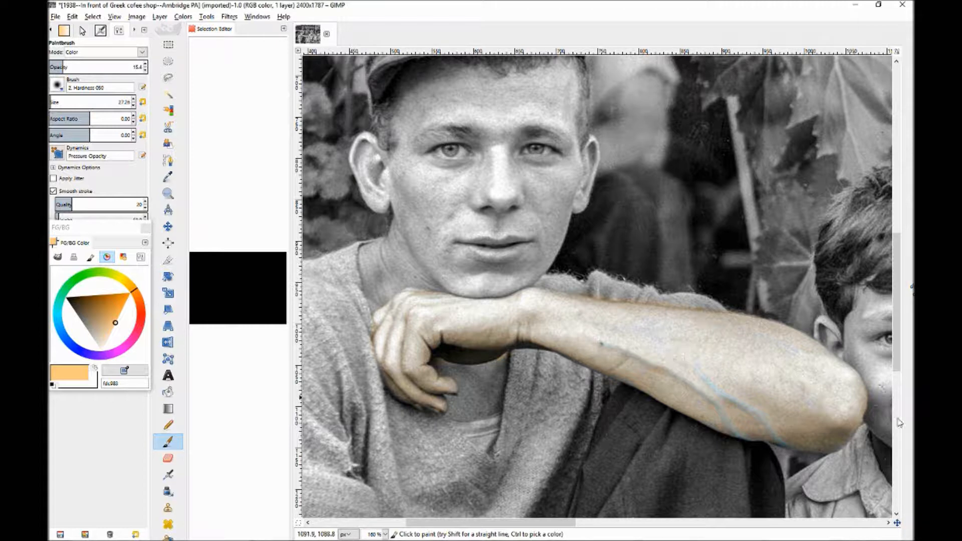
# Step: Build up another layer of light orange over the elbow, forearm veins, wrist and fingers
pyautogui.moveTo(854, 398)
pyautogui.mouseDown()
pyautogui.moveTo(850, 374)
pyautogui.moveTo(858, 424)
pyautogui.mouseUp()
pyautogui.moveTo(824, 452)
pyautogui.mouseDown()
pyautogui.moveTo(783, 439)
pyautogui.moveTo(832, 424)
pyautogui.moveTo(852, 397)
pyautogui.moveTo(838, 393)
pyautogui.moveTo(856, 385)
pyautogui.moveTo(793, 339)
pyautogui.moveTo(694, 327)
pyautogui.mouseUp()
pyautogui.moveTo(679, 402)
pyautogui.mouseDown()
pyautogui.moveTo(729, 423)
pyautogui.moveTo(736, 417)
pyautogui.moveTo(697, 387)
pyautogui.moveTo(702, 363)
pyautogui.moveTo(719, 363)
pyautogui.moveTo(739, 342)
pyautogui.moveTo(754, 376)
pyautogui.moveTo(756, 438)
pyautogui.moveTo(781, 426)
pyautogui.moveTo(798, 397)
pyautogui.moveTo(802, 414)
pyautogui.moveTo(838, 401)
pyautogui.moveTo(819, 407)
pyautogui.moveTo(808, 364)
pyautogui.moveTo(789, 355)
pyautogui.moveTo(768, 372)
pyautogui.moveTo(754, 345)
pyautogui.moveTo(716, 329)
pyautogui.moveTo(685, 334)
pyautogui.mouseUp()
pyautogui.moveTo(592, 326)
pyautogui.mouseDown()
pyautogui.moveTo(568, 312)
pyautogui.moveTo(575, 302)
pyautogui.moveTo(538, 298)
pyautogui.moveTo(477, 312)
pyautogui.moveTo(414, 300)
pyautogui.moveTo(382, 329)
pyautogui.moveTo(403, 378)
pyautogui.mouseUp()
pyautogui.moveTo(439, 406)
pyautogui.mouseDown()
pyautogui.moveTo(407, 354)
pyautogui.moveTo(393, 360)
pyautogui.moveTo(395, 338)
pyautogui.moveTo(420, 326)
pyautogui.moveTo(438, 342)
pyautogui.moveTo(471, 348)
pyautogui.moveTo(421, 312)
pyautogui.moveTo(526, 313)
pyautogui.moveTo(534, 339)
pyautogui.moveTo(551, 329)
pyautogui.moveTo(514, 330)
pyautogui.moveTo(542, 320)
pyautogui.moveTo(634, 334)
pyautogui.moveTo(651, 348)
pyautogui.moveTo(597, 348)
pyautogui.moveTo(704, 367)
pyautogui.moveTo(740, 404)
pyautogui.moveTo(718, 407)
pyautogui.moveTo(672, 383)
pyautogui.moveTo(713, 421)
pyautogui.mouseUp()
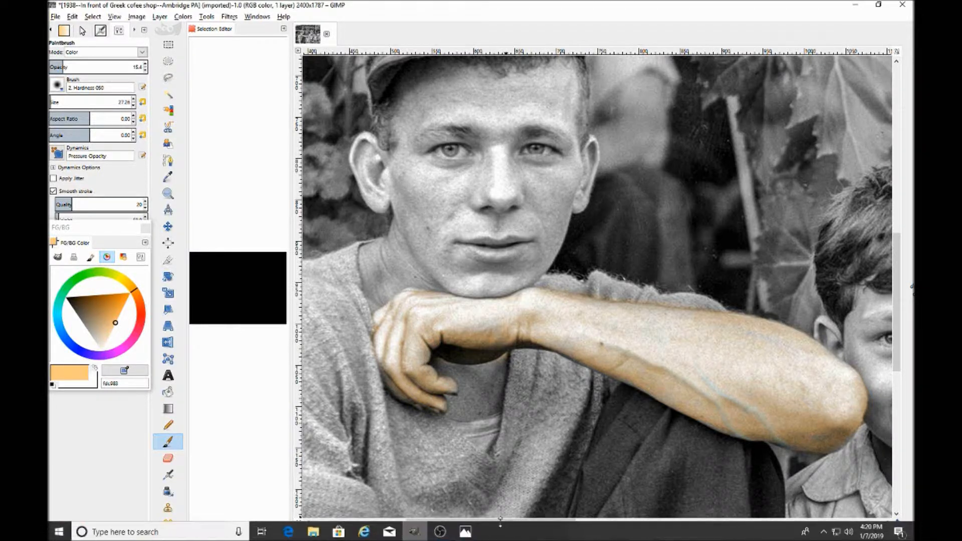
# Step: Try light orange strokes over the blurred reflection near the photo's edge and undo them
pyautogui.moveTo(500, 524); pyautogui.dragTo(407, 525)
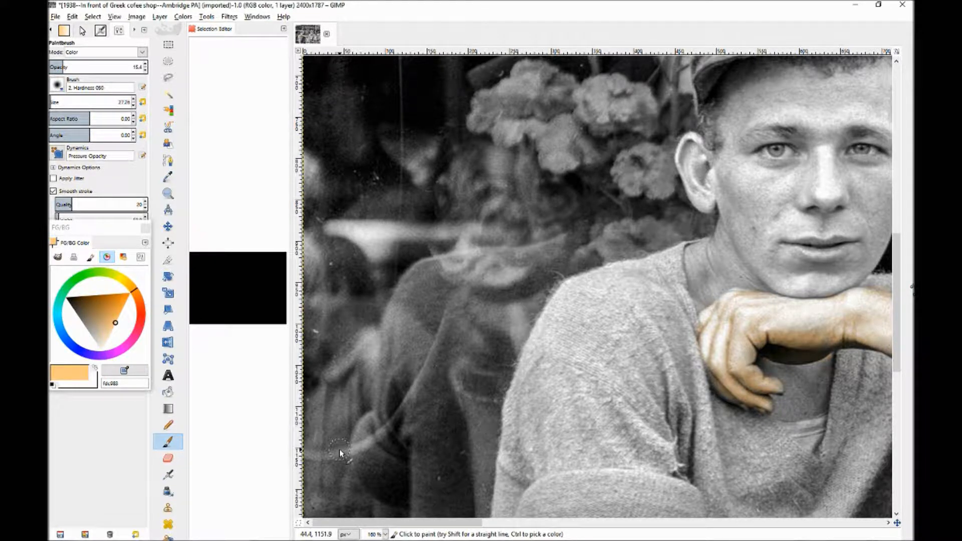
pyautogui.moveTo(334, 445)
pyautogui.mouseDown()
pyautogui.moveTo(311, 456)
pyautogui.moveTo(365, 448)
pyautogui.moveTo(314, 429)
pyautogui.mouseUp()
pyautogui.hotkey('ctrl', 'z')
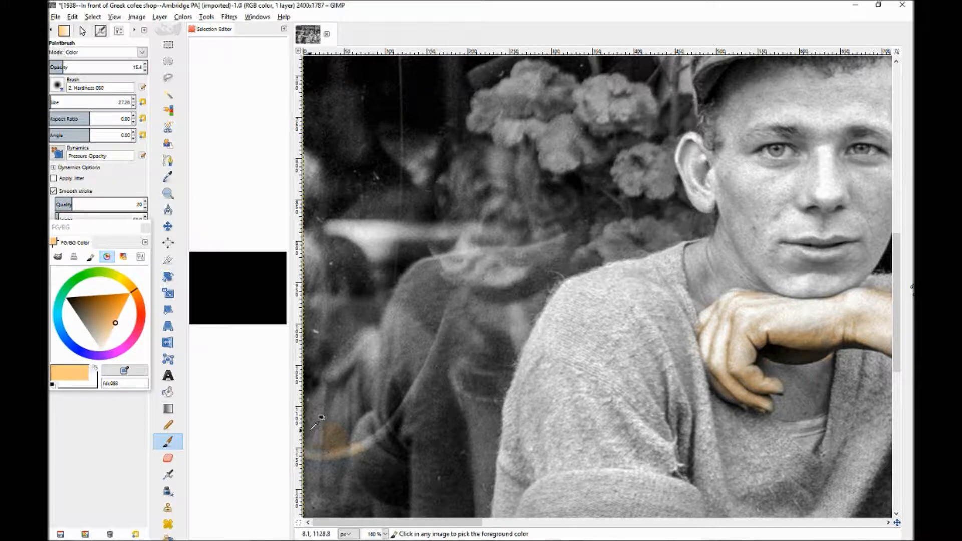
pyautogui.hotkey('ctrl', 'z')
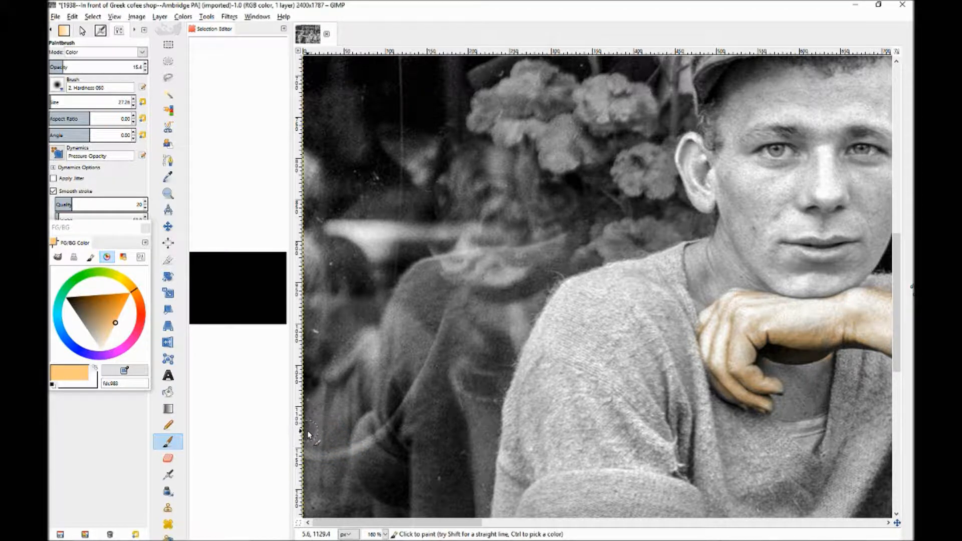
# Step: Try light orange strokes along the shoulder of the man's shirt and undo them
pyautogui.moveTo(384, 523)
pyautogui.mouseDown()
pyautogui.moveTo(440, 525)
pyautogui.moveTo(378, 524)
pyautogui.mouseUp()
pyautogui.moveTo(619, 268); pyautogui.dragTo(578, 278)
pyautogui.moveTo(577, 274)
pyautogui.mouseDown()
pyautogui.moveTo(626, 283)
pyautogui.moveTo(627, 271)
pyautogui.mouseUp()
pyautogui.hotkey('ctrl', 'z')
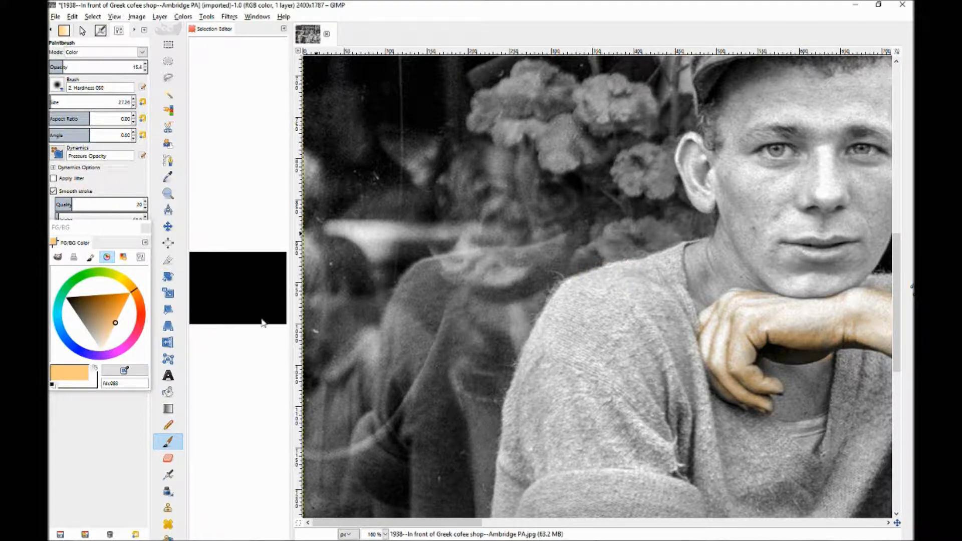
# Step: Change the foreground color to salmon and paint it over the hand, wrist and forearm
pyautogui.moveTo(409, 523); pyautogui.dragTo(516, 537)
pyautogui.moveTo(139, 301); pyautogui.dragTo(142, 309)
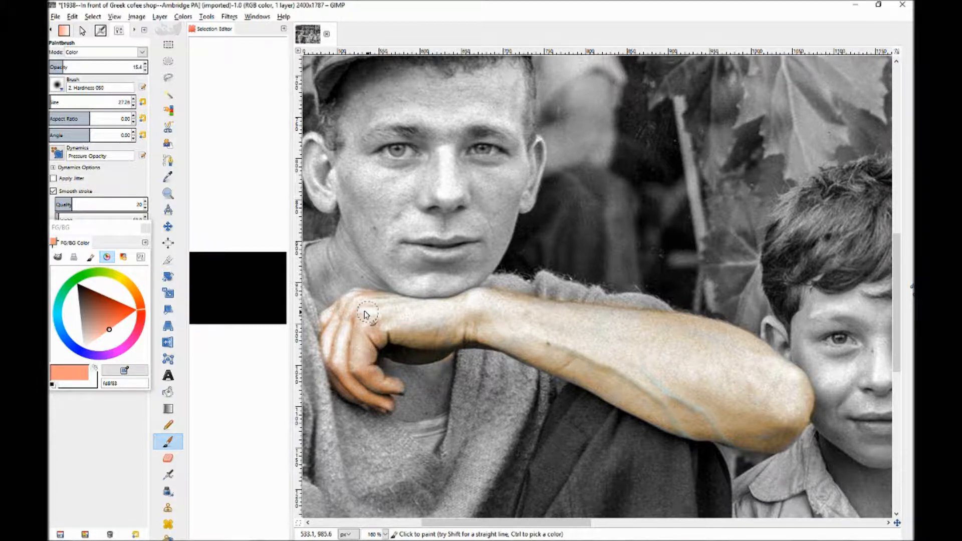
pyautogui.moveTo(394, 352); pyautogui.dragTo(451, 351)
pyautogui.moveTo(547, 321)
pyautogui.mouseDown()
pyautogui.moveTo(636, 391)
pyautogui.moveTo(636, 372)
pyautogui.moveTo(658, 392)
pyautogui.moveTo(697, 395)
pyautogui.moveTo(658, 333)
pyautogui.moveTo(645, 336)
pyautogui.moveTo(686, 327)
pyautogui.moveTo(741, 341)
pyautogui.moveTo(767, 361)
pyautogui.moveTo(772, 354)
pyautogui.moveTo(804, 410)
pyautogui.moveTo(771, 443)
pyautogui.moveTo(722, 436)
pyautogui.moveTo(777, 445)
pyautogui.moveTo(791, 441)
pyautogui.moveTo(801, 410)
pyautogui.moveTo(761, 384)
pyautogui.moveTo(744, 390)
pyautogui.moveTo(739, 367)
pyautogui.moveTo(674, 373)
pyautogui.moveTo(676, 345)
pyautogui.moveTo(674, 419)
pyautogui.moveTo(747, 439)
pyautogui.moveTo(754, 429)
pyautogui.moveTo(769, 451)
pyautogui.moveTo(755, 447)
pyautogui.moveTo(802, 400)
pyautogui.moveTo(668, 385)
pyautogui.moveTo(636, 404)
pyautogui.moveTo(694, 439)
pyautogui.moveTo(476, 330)
pyautogui.mouseUp()
pyautogui.moveTo(477, 331)
pyautogui.mouseDown()
pyautogui.moveTo(555, 301)
pyautogui.moveTo(571, 322)
pyautogui.moveTo(570, 348)
pyautogui.moveTo(725, 432)
pyautogui.moveTo(656, 375)
pyautogui.moveTo(708, 404)
pyautogui.moveTo(724, 434)
pyautogui.moveTo(724, 404)
pyautogui.moveTo(709, 400)
pyautogui.moveTo(740, 407)
pyautogui.moveTo(759, 452)
pyautogui.moveTo(783, 399)
pyautogui.moveTo(720, 438)
pyautogui.mouseUp()
# Step: Change the foreground color to light orange and paint the man's temples, hairline, forehead and eye area
pyautogui.moveTo(897, 298); pyautogui.dragTo(898, 287)
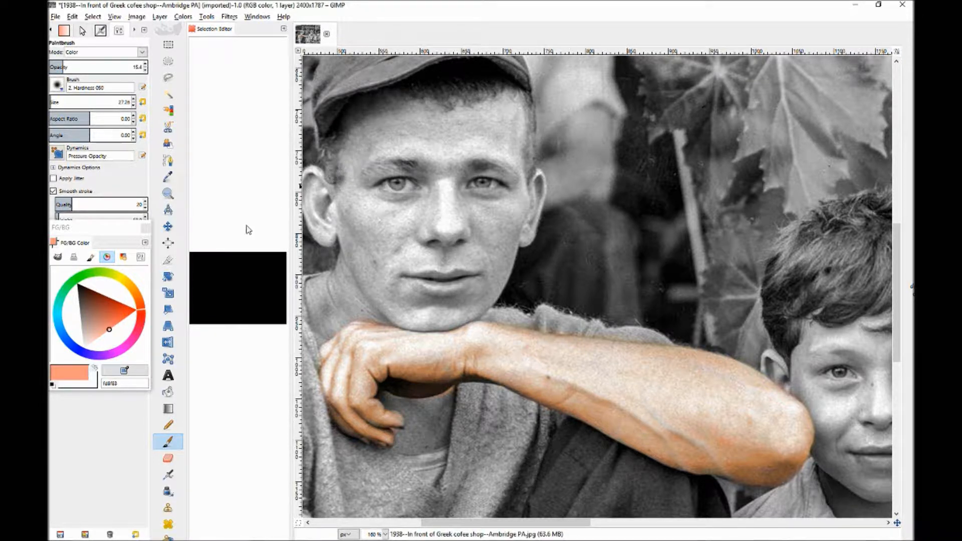
pyautogui.moveTo(143, 306); pyautogui.dragTo(134, 293)
pyautogui.click(120, 316)
pyautogui.moveTo(328, 209)
pyautogui.mouseDown()
pyautogui.moveTo(365, 165)
pyautogui.moveTo(358, 109)
pyautogui.moveTo(352, 140)
pyautogui.moveTo(377, 139)
pyautogui.moveTo(457, 79)
pyautogui.moveTo(516, 112)
pyautogui.moveTo(521, 88)
pyautogui.moveTo(502, 85)
pyautogui.moveTo(454, 151)
pyautogui.moveTo(461, 155)
pyautogui.moveTo(383, 164)
pyautogui.moveTo(399, 184)
pyautogui.mouseUp()
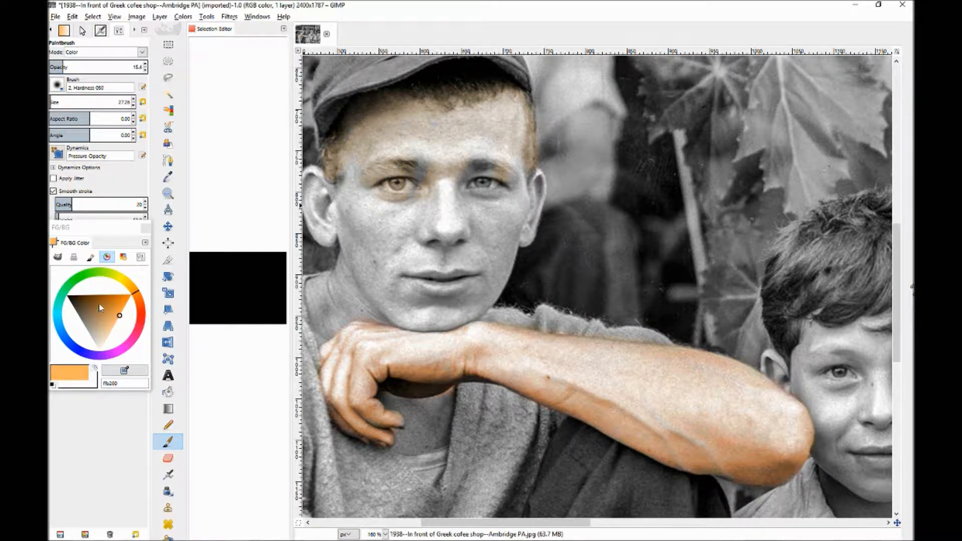
# Step: Set the foreground color to black and the opacity to 76.4, and paint over the tinted eye to neutralize it
pyautogui.click(120, 318)
pyautogui.moveTo(120, 319); pyautogui.dragTo(68, 296)
pyautogui.moveTo(63, 64); pyautogui.dragTo(121, 66)
pyautogui.moveTo(400, 188); pyautogui.dragTo(403, 188)
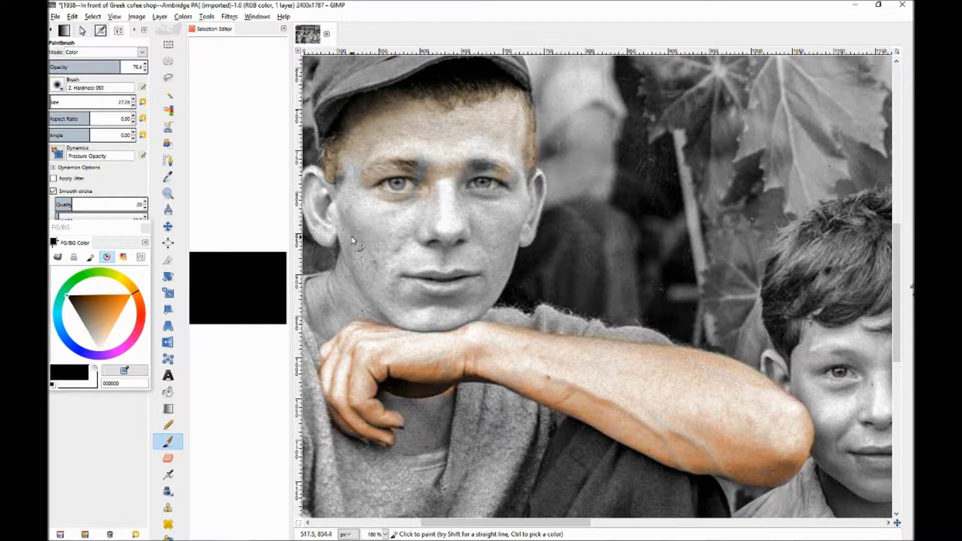
# Step: Change the foreground color to salmon, try a stroke at the temple, undo it, and lower the opacity to 12.1
pyautogui.moveTo(137, 301); pyautogui.dragTo(140, 307)
pyautogui.moveTo(80, 291); pyautogui.dragTo(116, 325)
pyautogui.moveTo(357, 153); pyautogui.dragTo(365, 125)
pyautogui.hotkey('ctrl', 'z')
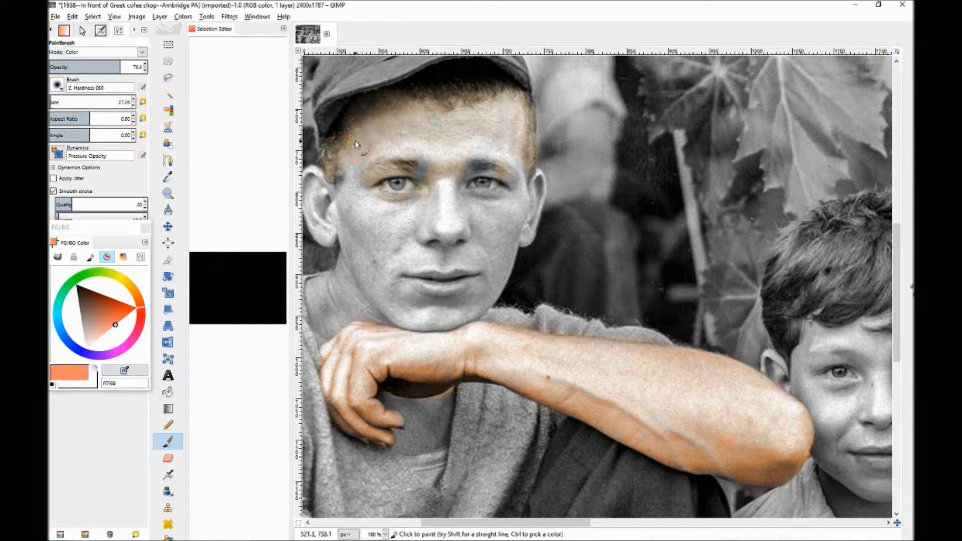
pyautogui.moveTo(113, 67); pyautogui.dragTo(61, 67)
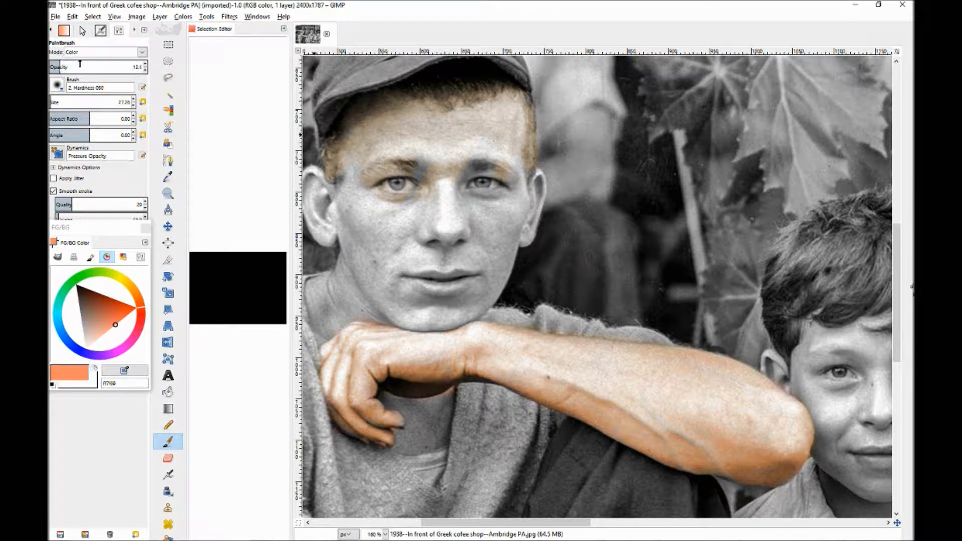
pyautogui.hotkey('ctrl', 'z')
# Step: Lower the opacity to 7.7 and paint salmon over the man's temples, forehead and eyebrows
pyautogui.moveTo(62, 64); pyautogui.dragTo(57, 63)
pyautogui.click(113, 326)
pyautogui.moveTo(326, 188)
pyautogui.mouseDown()
pyautogui.moveTo(319, 183)
pyautogui.moveTo(322, 221)
pyautogui.moveTo(358, 176)
pyautogui.moveTo(361, 148)
pyautogui.mouseUp()
pyautogui.moveTo(398, 115)
pyautogui.mouseDown()
pyautogui.moveTo(434, 108)
pyautogui.moveTo(467, 121)
pyautogui.moveTo(491, 95)
pyautogui.moveTo(500, 98)
pyautogui.moveTo(502, 116)
pyautogui.mouseUp()
pyautogui.moveTo(401, 144)
pyautogui.mouseDown()
pyautogui.moveTo(403, 165)
pyautogui.moveTo(422, 176)
pyautogui.mouseUp()
pyautogui.moveTo(422, 164)
pyautogui.mouseDown()
pyautogui.moveTo(481, 175)
pyautogui.moveTo(494, 153)
pyautogui.moveTo(523, 148)
pyautogui.moveTo(526, 118)
pyautogui.mouseUp()
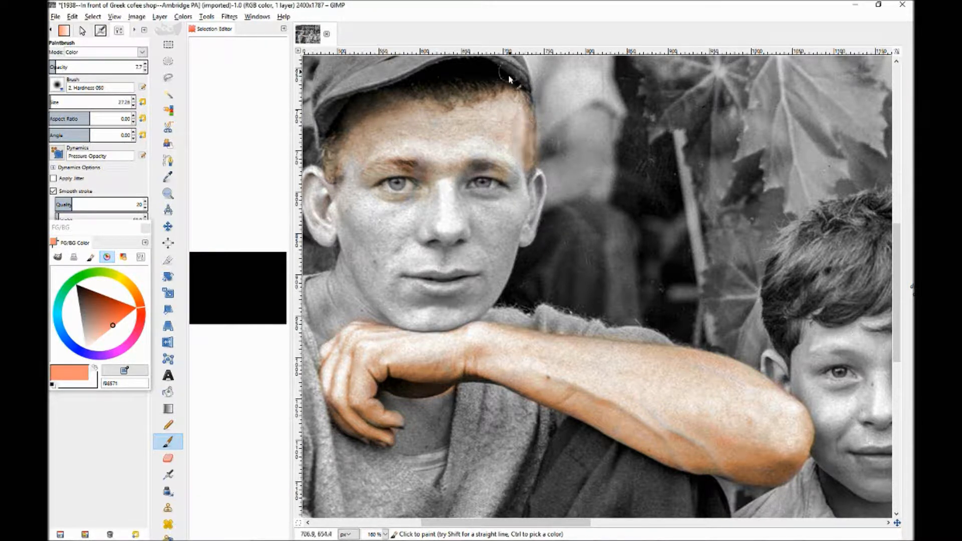
# Step: Set the foreground color to olive green and the opacity to 3.3, and paint over the man's hair
pyautogui.click(109, 274)
pyautogui.click(96, 299)
pyautogui.moveTo(96, 299); pyautogui.dragTo(96, 297)
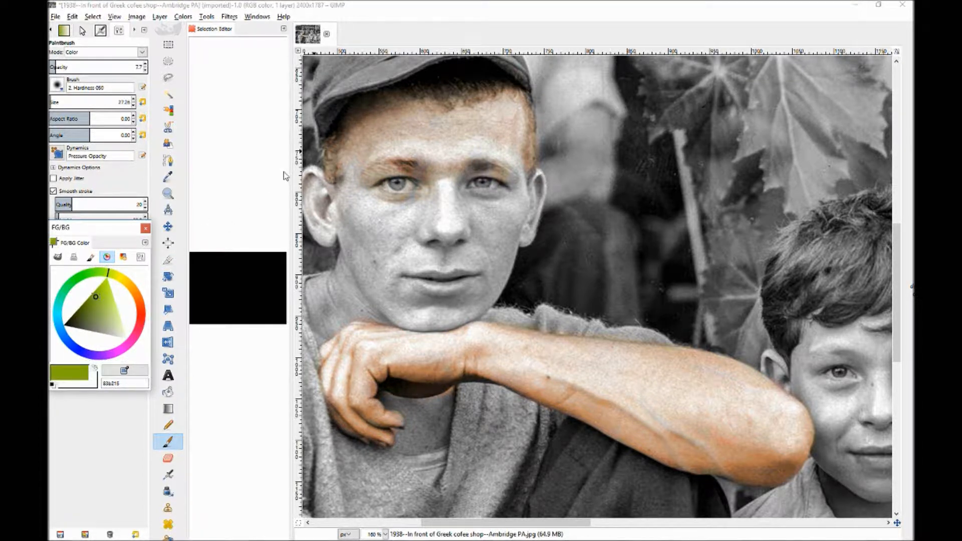
pyautogui.moveTo(53, 67); pyautogui.dragTo(51, 66)
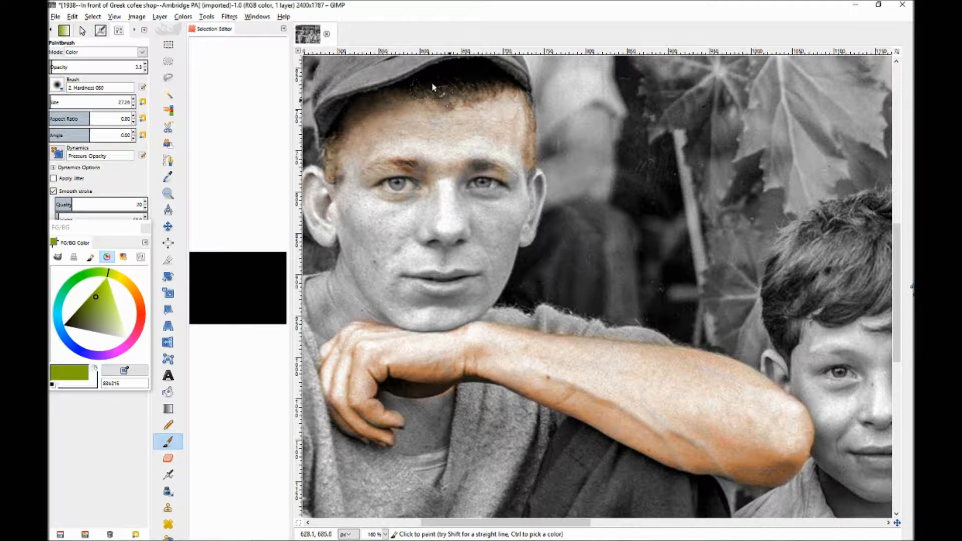
pyautogui.moveTo(490, 89)
pyautogui.mouseDown()
pyautogui.moveTo(440, 87)
pyautogui.moveTo(521, 91)
pyautogui.moveTo(525, 162)
pyautogui.moveTo(522, 106)
pyautogui.moveTo(502, 87)
pyautogui.moveTo(481, 82)
pyautogui.mouseUp()
pyautogui.moveTo(323, 137); pyautogui.dragTo(336, 167)
# Step: Paint faint olive green over the boy's hair
pyautogui.moveTo(816, 246)
pyautogui.mouseDown()
pyautogui.moveTo(793, 278)
pyautogui.moveTo(786, 251)
pyautogui.mouseUp()
pyautogui.moveTo(786, 293)
pyautogui.mouseDown()
pyautogui.moveTo(793, 332)
pyautogui.moveTo(802, 310)
pyautogui.moveTo(782, 314)
pyautogui.moveTo(821, 303)
pyautogui.moveTo(827, 321)
pyautogui.moveTo(860, 316)
pyautogui.moveTo(802, 282)
pyautogui.moveTo(773, 281)
pyautogui.mouseUp()
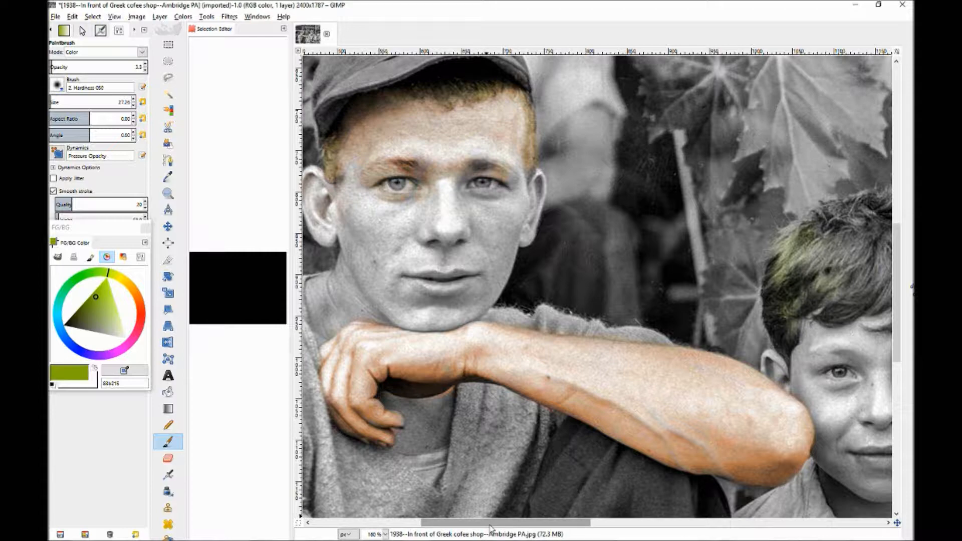
pyautogui.moveTo(490, 525); pyautogui.dragTo(468, 525)
pyautogui.moveTo(897, 277); pyautogui.dragTo(897, 267)
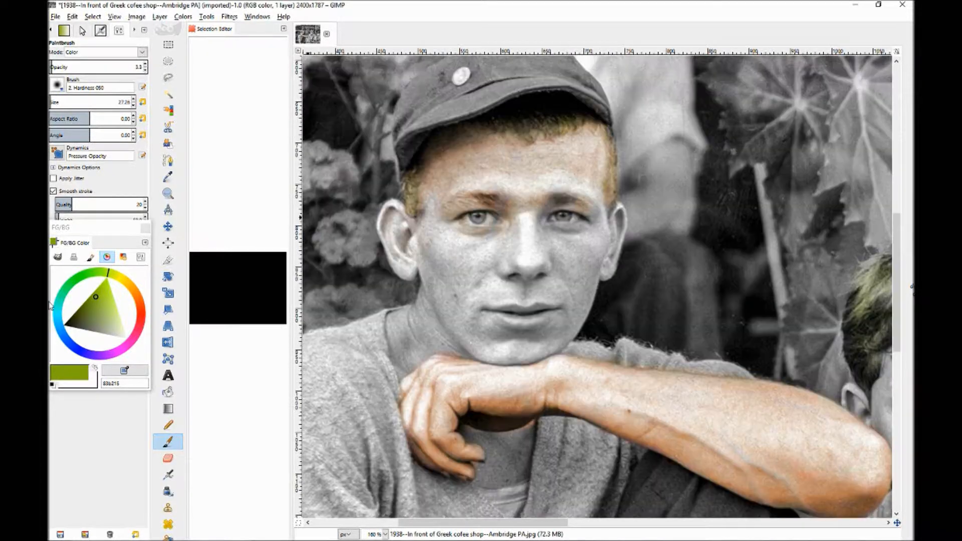
# Step: Set the foreground color to burnt orange and paint it over the man's hair, reducing the brush size to 20.26
pyautogui.moveTo(144, 307); pyautogui.dragTo(141, 295)
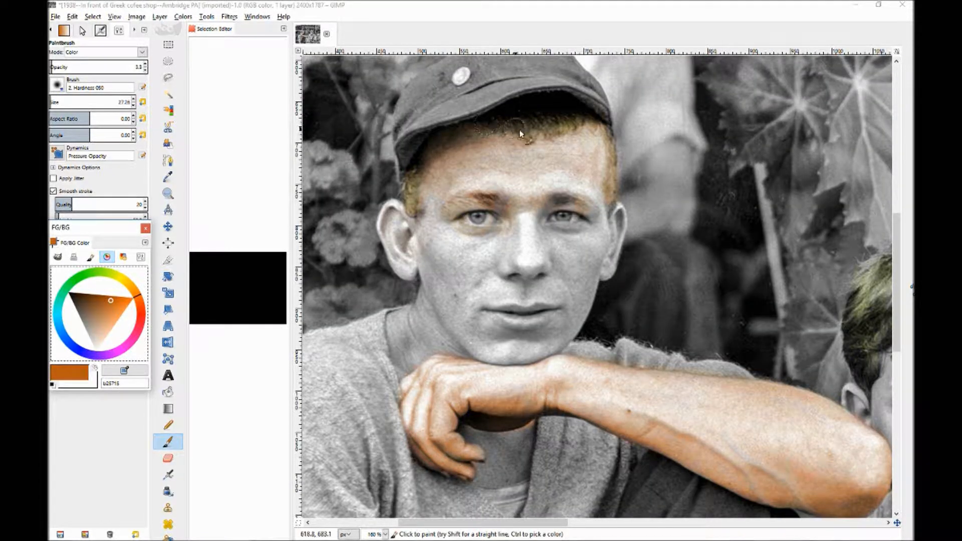
pyautogui.moveTo(526, 119)
pyautogui.mouseDown()
pyautogui.moveTo(533, 107)
pyautogui.moveTo(561, 118)
pyautogui.moveTo(564, 110)
pyautogui.moveTo(460, 131)
pyautogui.moveTo(414, 175)
pyautogui.moveTo(407, 202)
pyautogui.mouseUp()
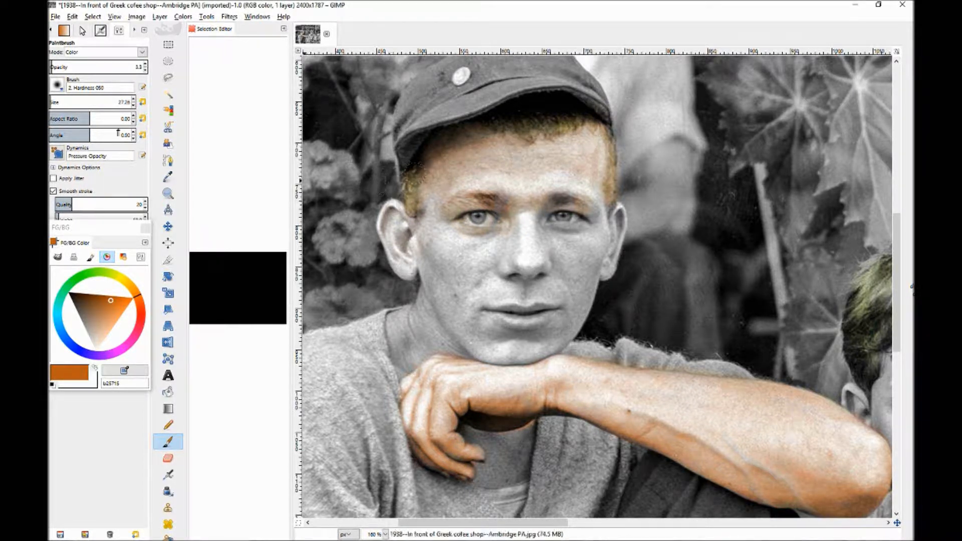
pyautogui.click(134, 105)
pyautogui.moveTo(610, 130); pyautogui.dragTo(612, 154)
pyautogui.moveTo(614, 187)
pyautogui.mouseDown()
pyautogui.moveTo(612, 146)
pyautogui.moveTo(599, 121)
pyautogui.moveTo(551, 123)
pyautogui.moveTo(567, 116)
pyautogui.mouseUp()
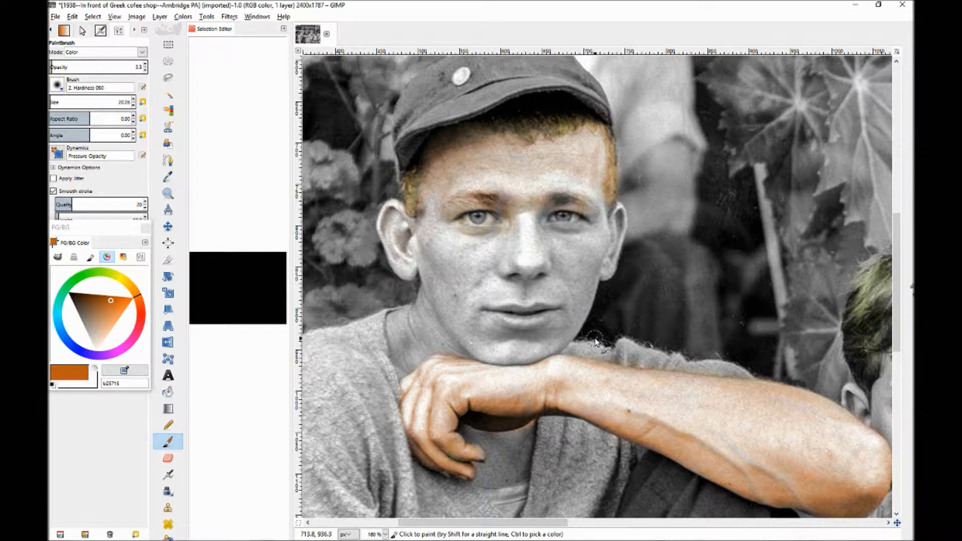
# Step: Set the foreground color to light cyan, the opacity to 6.0 and the brush size to 58.26, and paint over the man's hand and forearm
pyautogui.moveTo(896, 308); pyautogui.dragTo(903, 344)
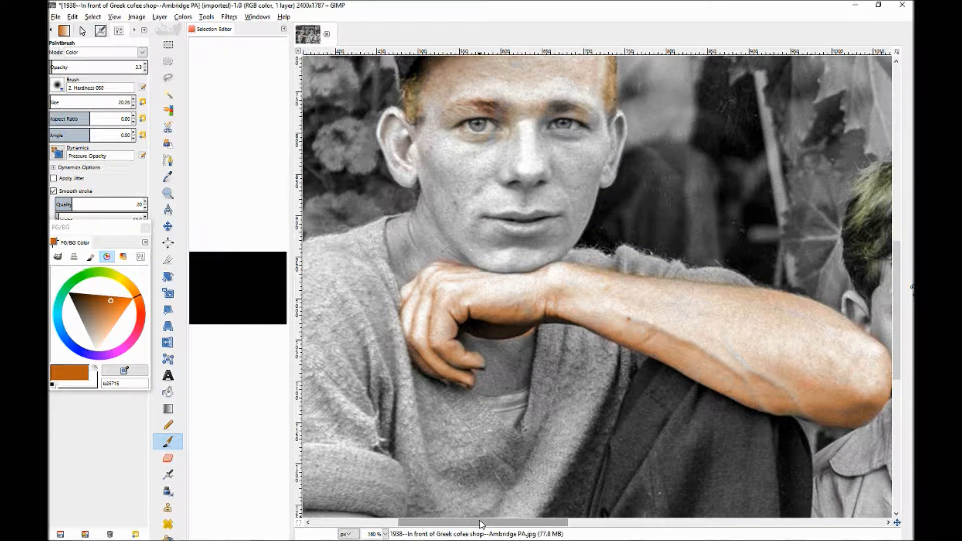
pyautogui.moveTo(481, 524); pyautogui.dragTo(500, 524)
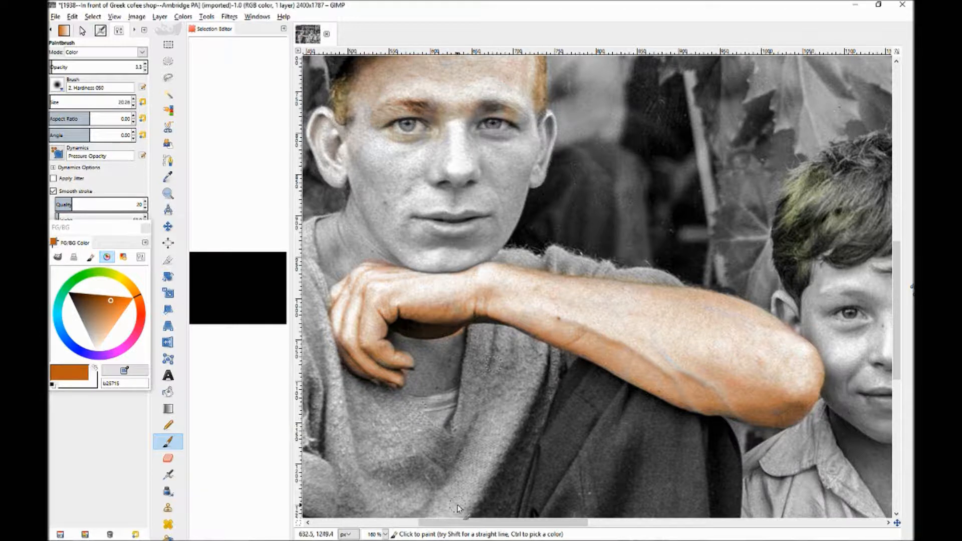
pyautogui.moveTo(146, 308)
pyautogui.mouseDown()
pyautogui.moveTo(128, 280)
pyautogui.moveTo(71, 279)
pyautogui.moveTo(56, 318)
pyautogui.moveTo(90, 298)
pyautogui.mouseUp()
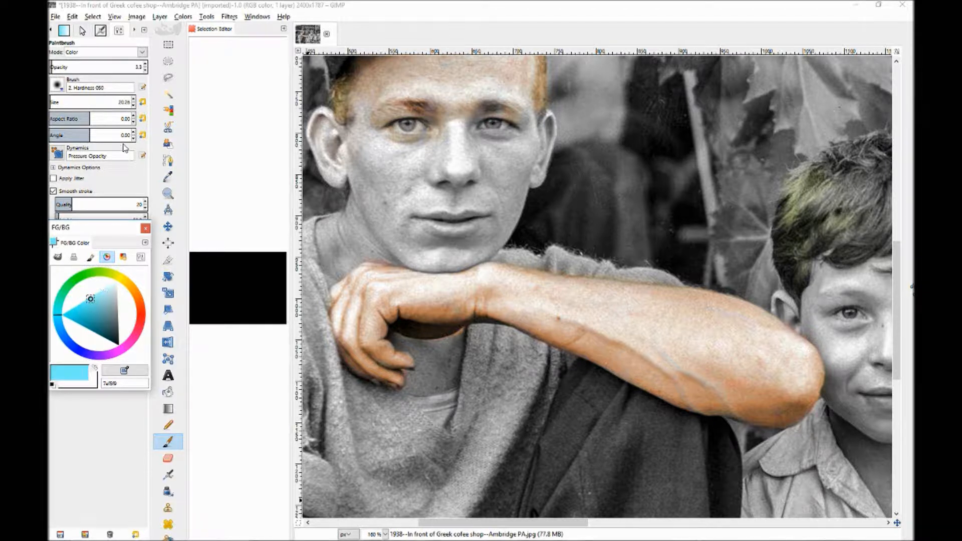
pyautogui.click(134, 102)
pyautogui.click(134, 100)
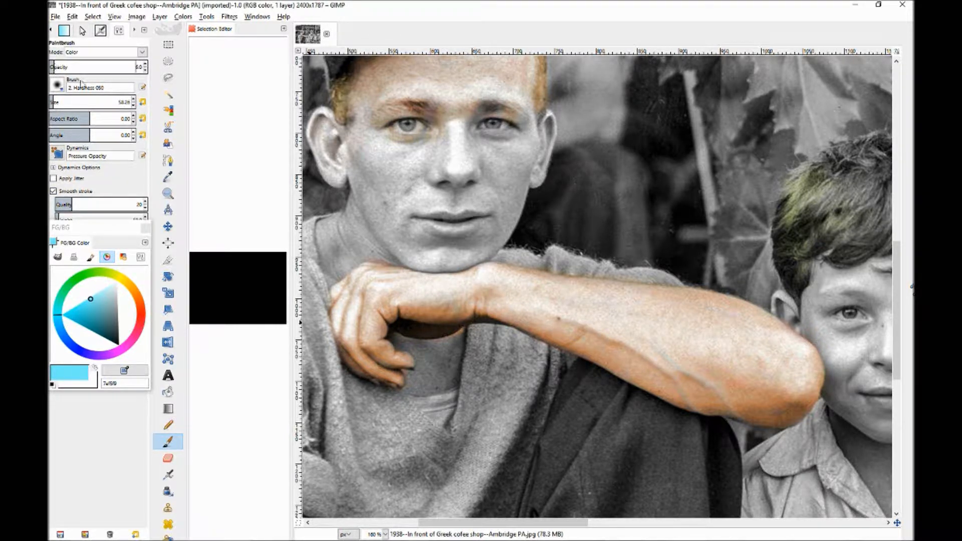
pyautogui.moveTo(468, 284)
pyautogui.mouseDown()
pyautogui.moveTo(691, 318)
pyautogui.moveTo(805, 351)
pyautogui.moveTo(738, 339)
pyautogui.moveTo(785, 364)
pyautogui.moveTo(713, 339)
pyautogui.moveTo(699, 366)
pyautogui.moveTo(619, 346)
pyautogui.moveTo(628, 351)
pyautogui.moveTo(542, 319)
pyautogui.moveTo(541, 292)
pyautogui.moveTo(726, 321)
pyautogui.moveTo(698, 314)
pyautogui.moveTo(777, 339)
pyautogui.moveTo(752, 321)
pyautogui.moveTo(437, 298)
pyautogui.moveTo(406, 297)
pyautogui.moveTo(366, 320)
pyautogui.mouseUp()
# Step: Change the foreground color to medium blue, set the brush size to 13.26, and paint over the man's fingers and hand
pyautogui.moveTo(65, 310); pyautogui.dragTo(62, 335)
pyautogui.click(78, 315)
pyautogui.click(134, 104)
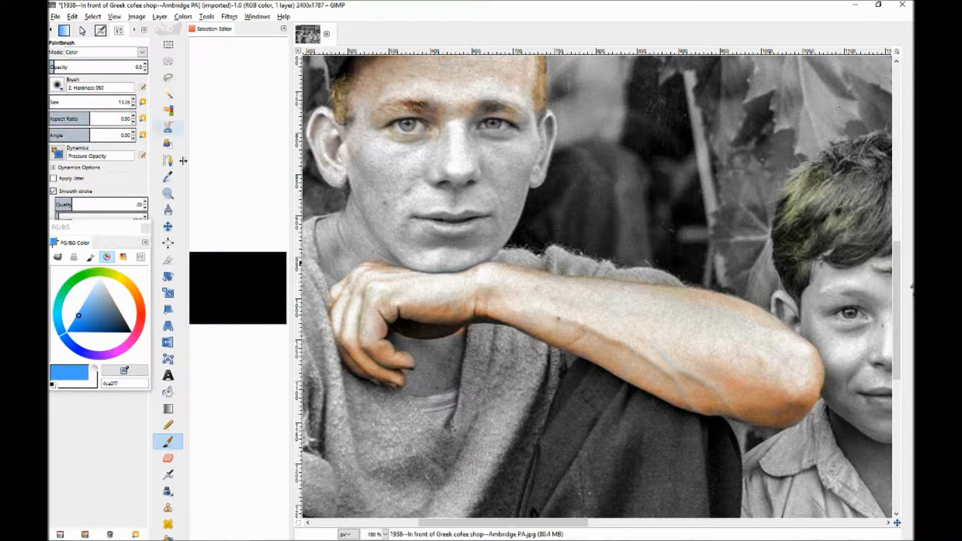
pyautogui.moveTo(365, 299)
pyautogui.mouseDown()
pyautogui.moveTo(360, 331)
pyautogui.moveTo(348, 309)
pyautogui.moveTo(340, 330)
pyautogui.moveTo(351, 344)
pyautogui.mouseUp()
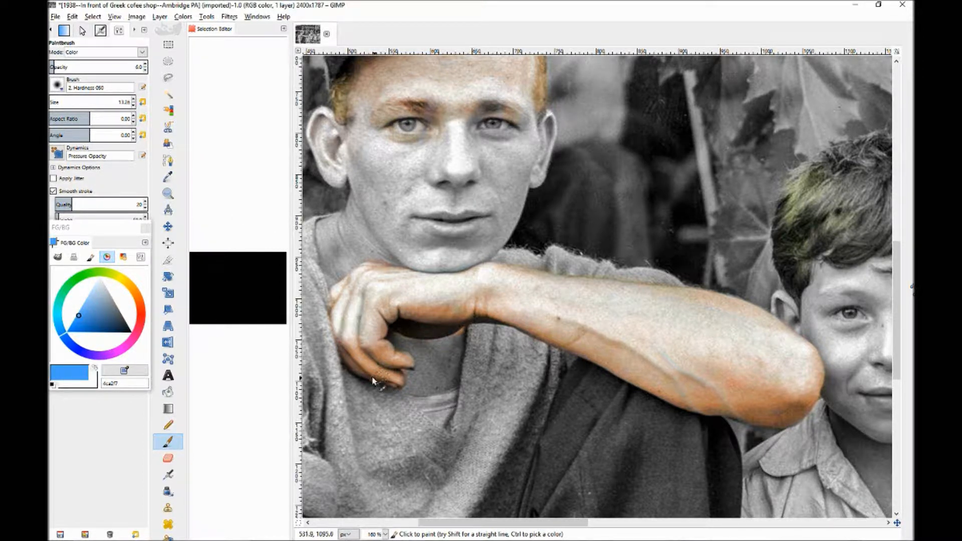
pyautogui.moveTo(401, 375)
pyautogui.mouseDown()
pyautogui.moveTo(354, 325)
pyautogui.moveTo(343, 326)
pyautogui.moveTo(353, 293)
pyautogui.moveTo(331, 307)
pyautogui.moveTo(384, 269)
pyautogui.mouseUp()
pyautogui.moveTo(477, 325)
pyautogui.mouseDown()
pyautogui.moveTo(452, 333)
pyautogui.moveTo(429, 330)
pyautogui.moveTo(431, 341)
pyautogui.moveTo(408, 330)
pyautogui.moveTo(435, 308)
pyautogui.mouseUp()
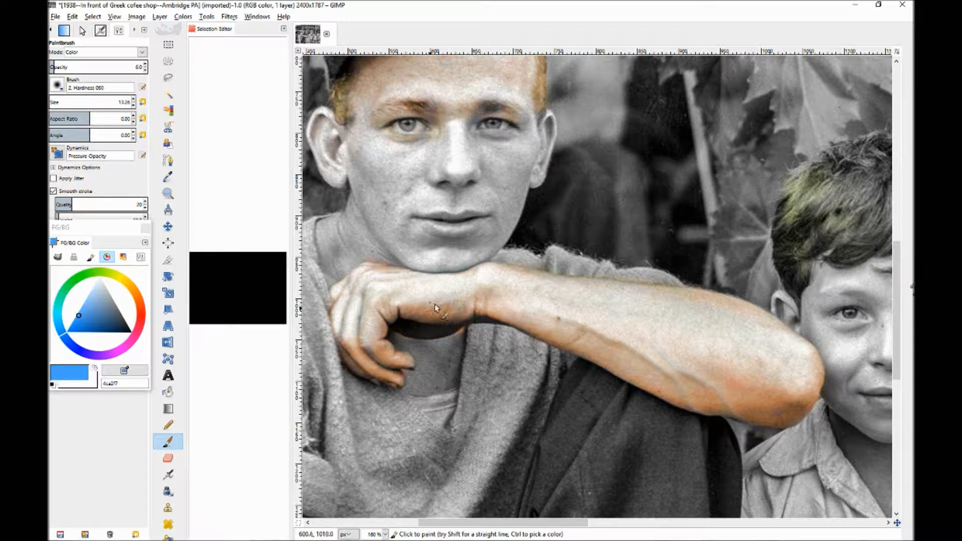
# Step: Enlarge the brush to 38.26 and paint blue over the man's elbow, forearm and hand
pyautogui.click(134, 104)
pyautogui.moveTo(772, 425)
pyautogui.mouseDown()
pyautogui.moveTo(757, 412)
pyautogui.moveTo(783, 413)
pyautogui.moveTo(717, 406)
pyautogui.moveTo(703, 400)
pyautogui.moveTo(719, 397)
pyautogui.moveTo(516, 319)
pyautogui.moveTo(719, 403)
pyautogui.mouseUp()
pyautogui.moveTo(788, 409)
pyautogui.mouseDown()
pyautogui.moveTo(649, 384)
pyautogui.moveTo(544, 325)
pyautogui.moveTo(524, 355)
pyautogui.moveTo(522, 328)
pyautogui.moveTo(377, 331)
pyautogui.moveTo(372, 358)
pyautogui.moveTo(370, 297)
pyautogui.mouseUp()
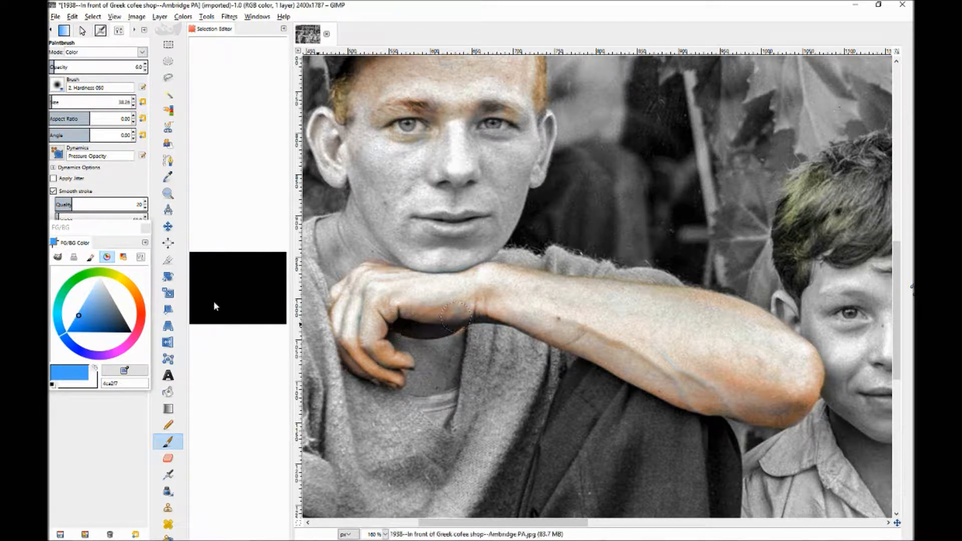
# Step: Set the foreground color to light orange and paint it over the man's hand and forearm
pyautogui.click(141, 300)
pyautogui.moveTo(106, 315); pyautogui.dragTo(113, 324)
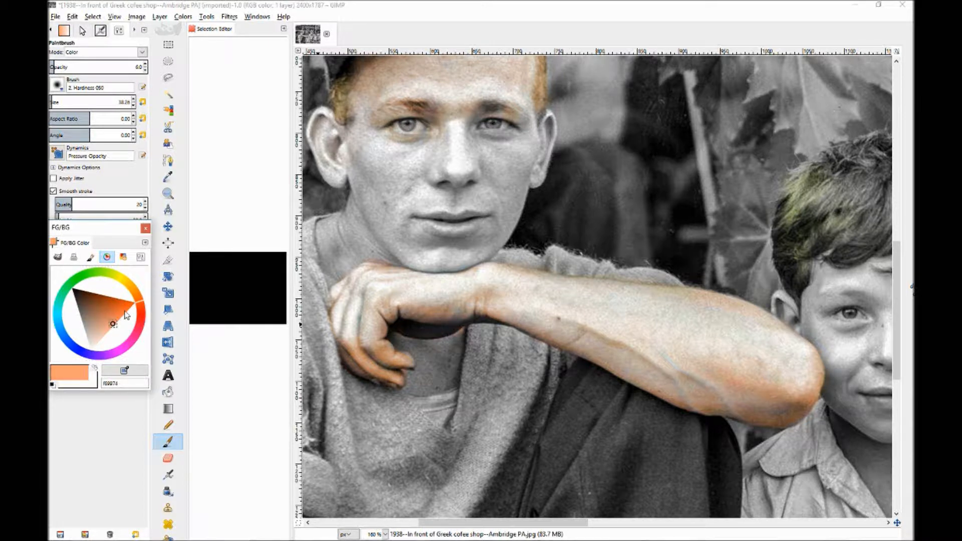
pyautogui.click(360, 296)
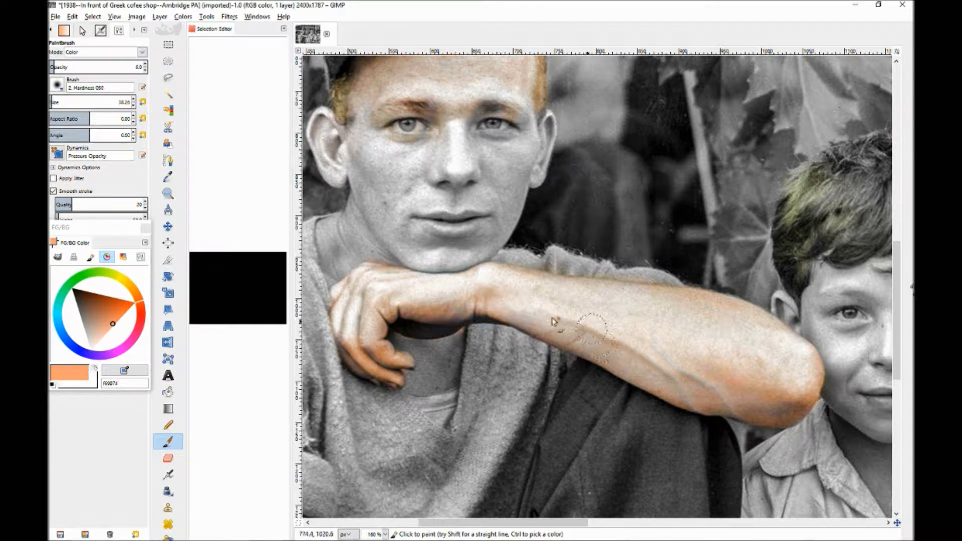
# Step: Switch to the finished colorized photo in Photos and examine the man's forearm and hand up close
pyautogui.moveTo(435, 537)
pyautogui.click(468, 534)
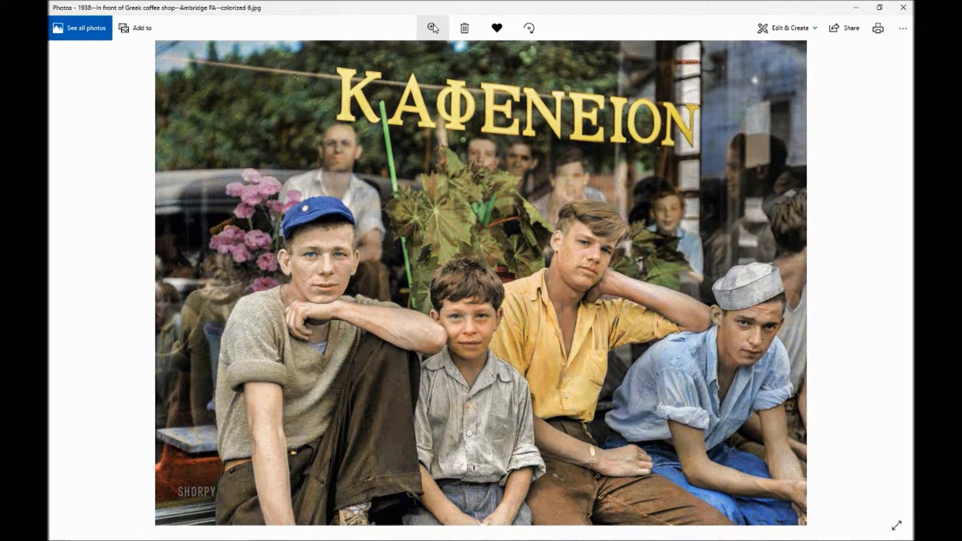
pyautogui.click(433, 28)
pyautogui.moveTo(389, 53); pyautogui.dragTo(436, 52)
pyautogui.moveTo(178, 445); pyautogui.dragTo(597, 296)
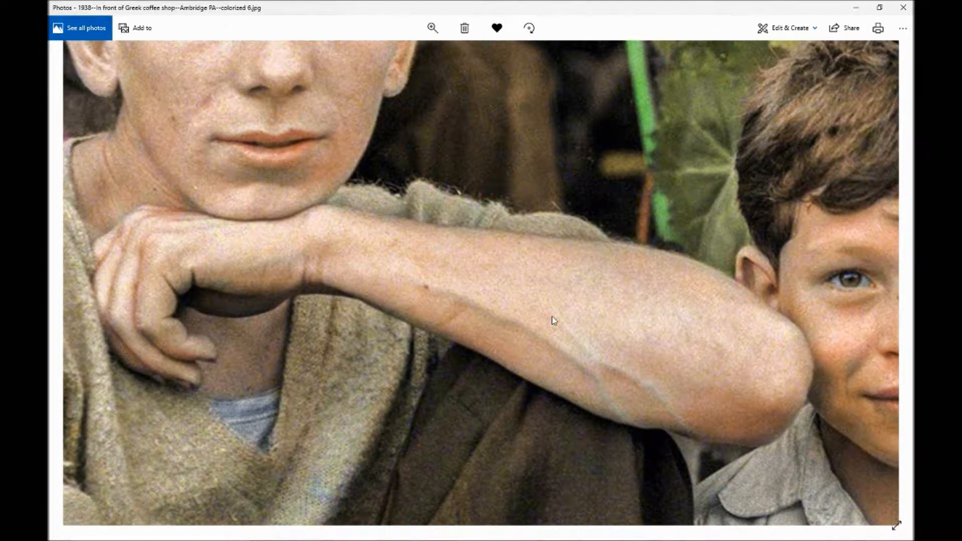
# Step: Examine the coloring of the yellow and blue shirts, the sweater, the trousers and the red object beside them
pyautogui.moveTo(503, 390); pyautogui.dragTo(462, 461)
pyautogui.moveTo(512, 221); pyautogui.dragTo(522, 408)
pyautogui.moveTo(415, 256); pyautogui.dragTo(487, 345)
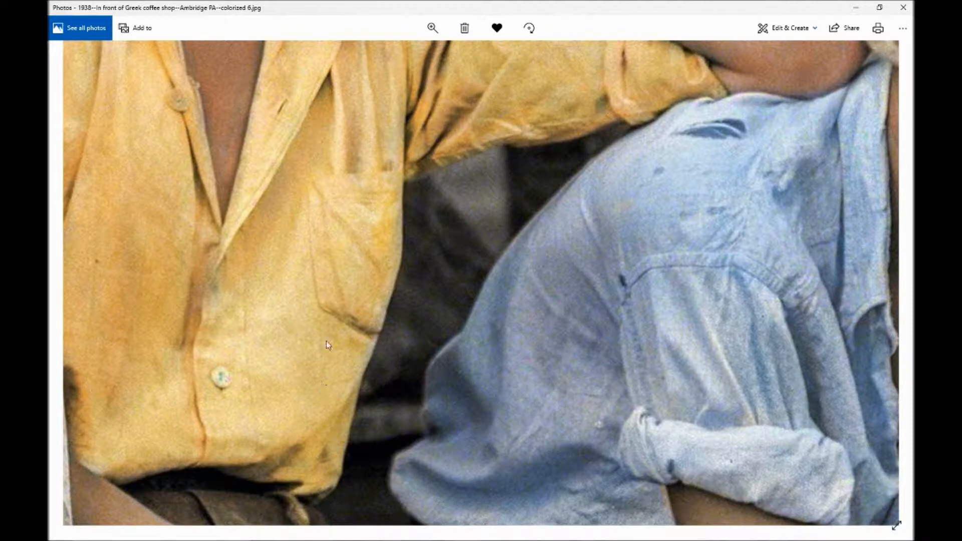
pyautogui.moveTo(344, 326); pyautogui.dragTo(701, 280)
pyautogui.moveTo(457, 327); pyautogui.dragTo(722, 281)
pyautogui.moveTo(443, 344); pyautogui.dragTo(717, 327)
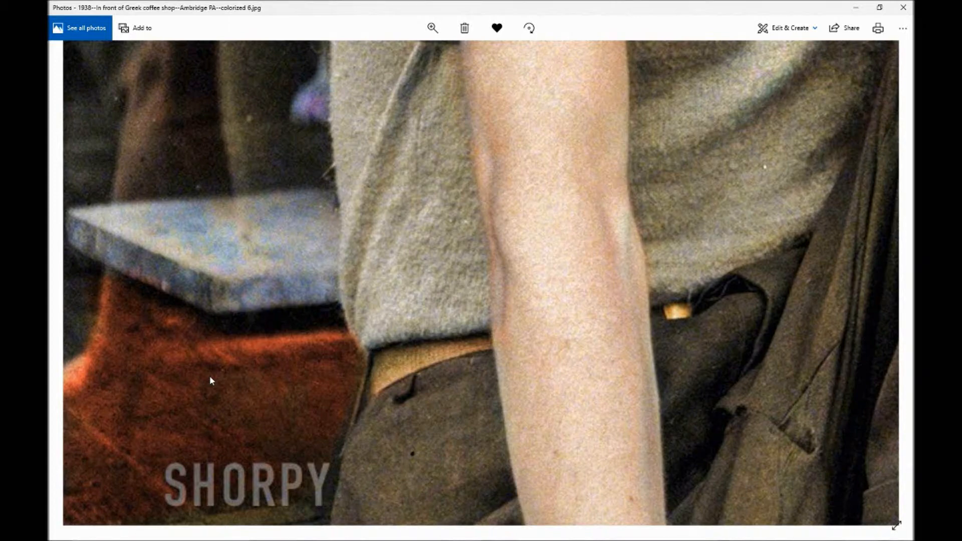
pyautogui.moveTo(210, 381); pyautogui.dragTo(240, 370)
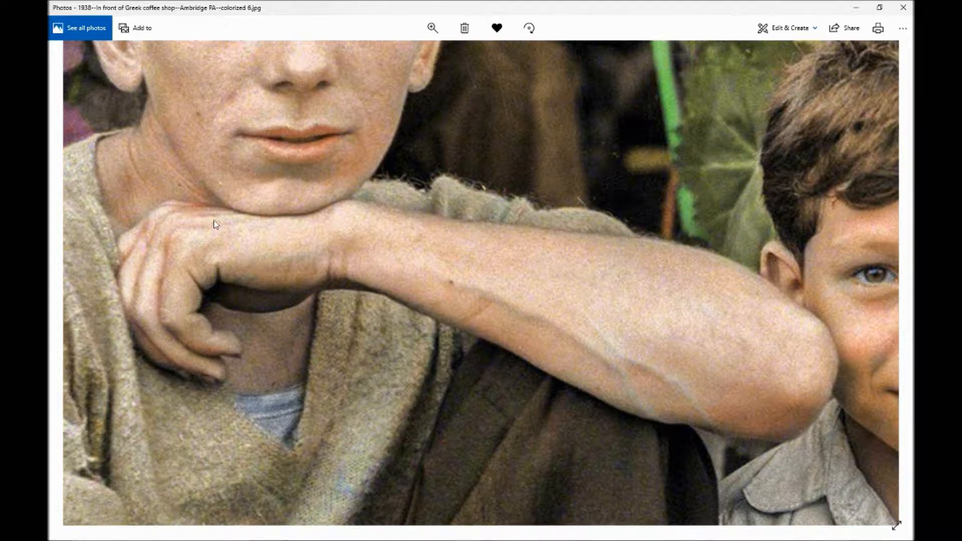
# Step: Examine the skin tones, eyes and hair on the man's face in the colorized photo
pyautogui.click(432, 28)
pyautogui.moveTo(436, 54)
pyautogui.mouseDown()
pyautogui.moveTo(407, 55)
pyautogui.moveTo(435, 53)
pyautogui.mouseUp()
pyautogui.moveTo(335, 111); pyautogui.dragTo(374, 270)
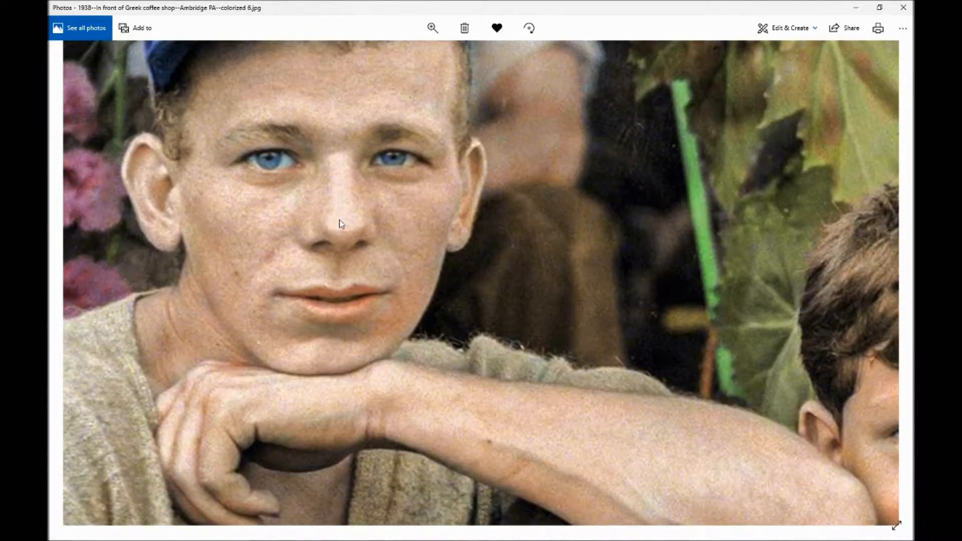
pyautogui.moveTo(339, 220); pyautogui.dragTo(347, 282)
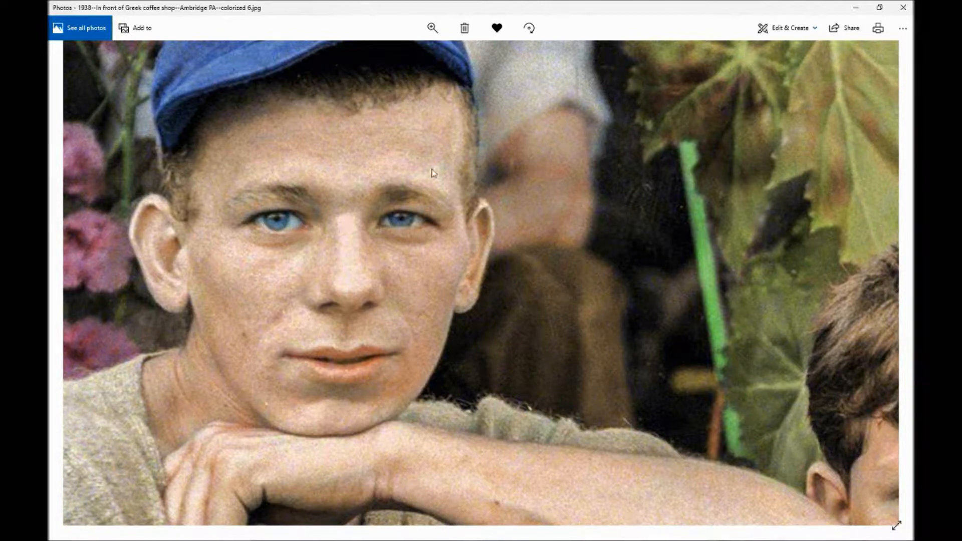
# Step: Review the wider colorized photo, and examine the blue cap and pink flowers up close
pyautogui.click(432, 27)
pyautogui.moveTo(437, 53); pyautogui.dragTo(394, 56)
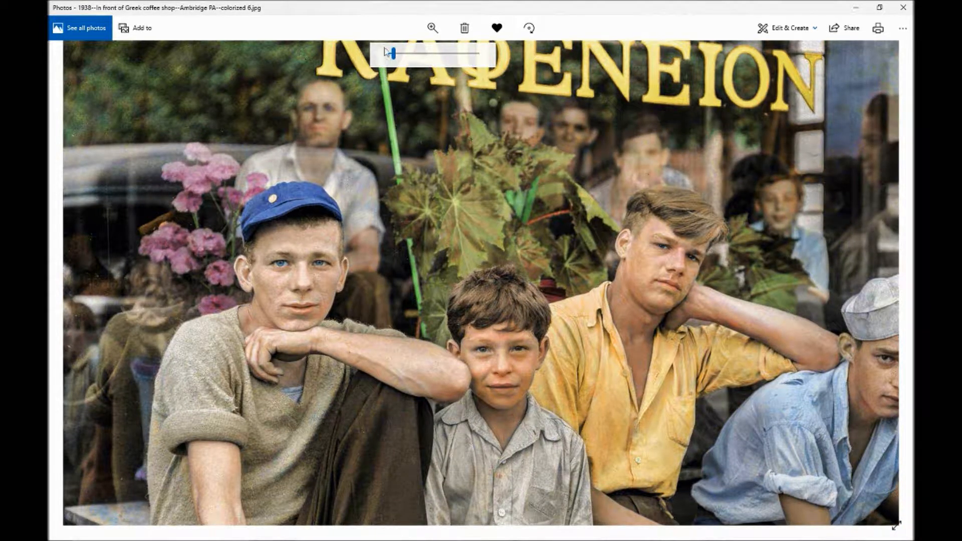
pyautogui.moveTo(394, 54); pyautogui.dragTo(431, 55)
pyautogui.moveTo(277, 185); pyautogui.dragTo(725, 184)
pyautogui.moveTo(498, 158); pyautogui.dragTo(589, 282)
pyautogui.moveTo(454, 232); pyautogui.dragTo(496, 284)
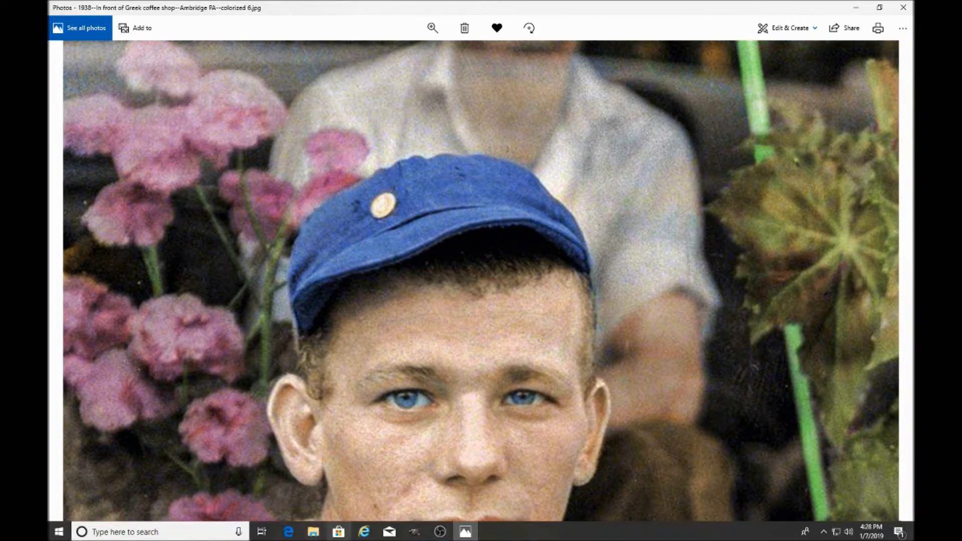
# Step: Switch back to the photo in GIMP and bring the FG/BG Color dialog back into view
pyautogui.click(441, 534)
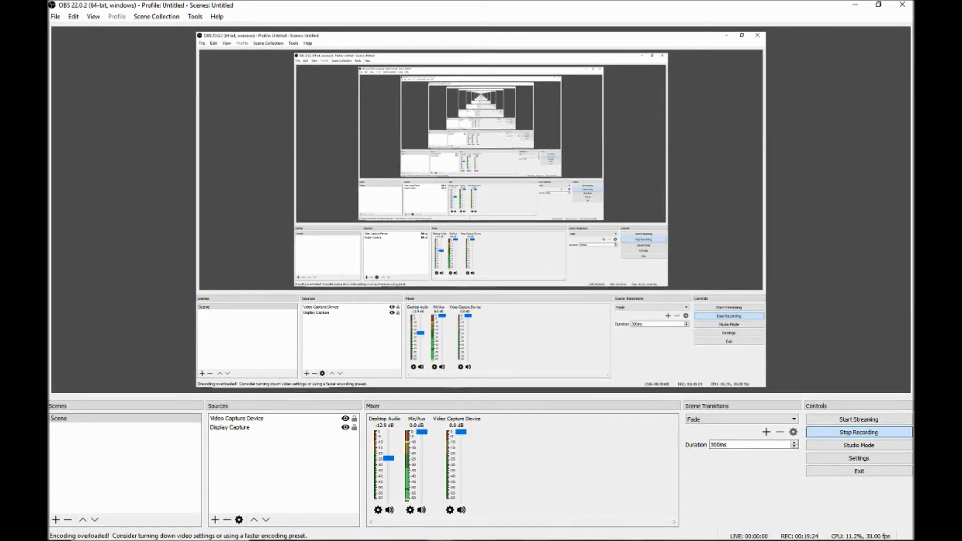
pyautogui.click(451, 534)
pyautogui.click(416, 533)
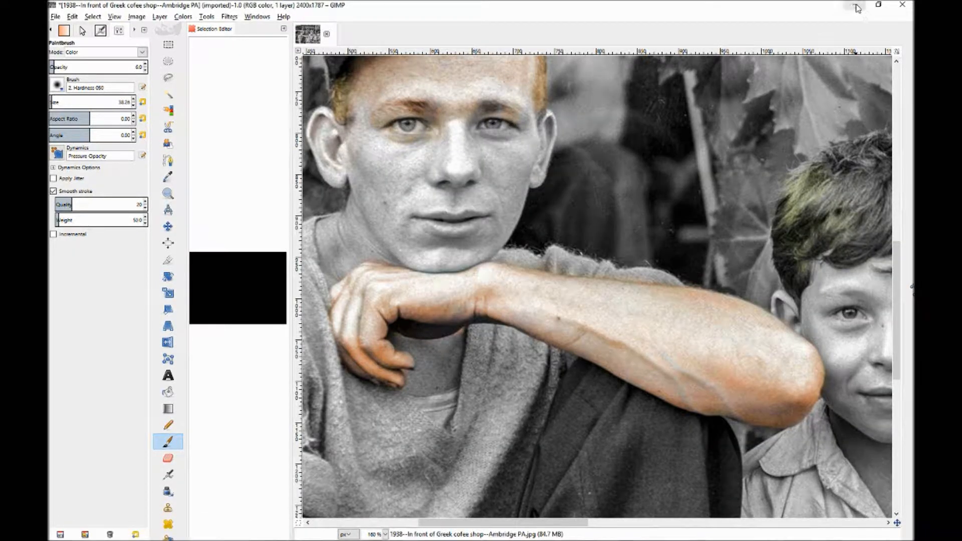
pyautogui.hotkey('alt', 'Tab')
pyautogui.click(416, 533)
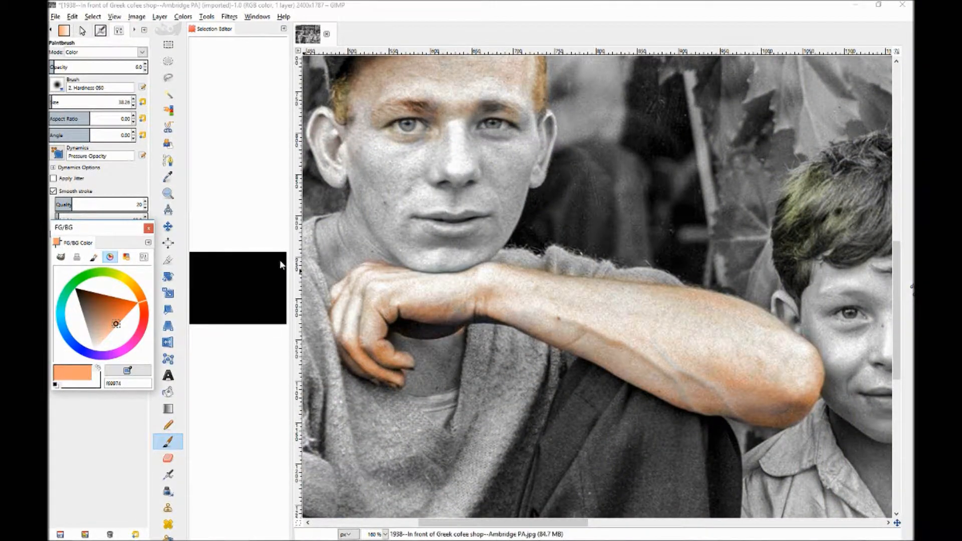
# Step: Set the foreground color to salmon, the brush size to 21.26 and the opacity to 3.8, and paint over the man's and boy's hair
pyautogui.moveTo(898, 258); pyautogui.dragTo(899, 225)
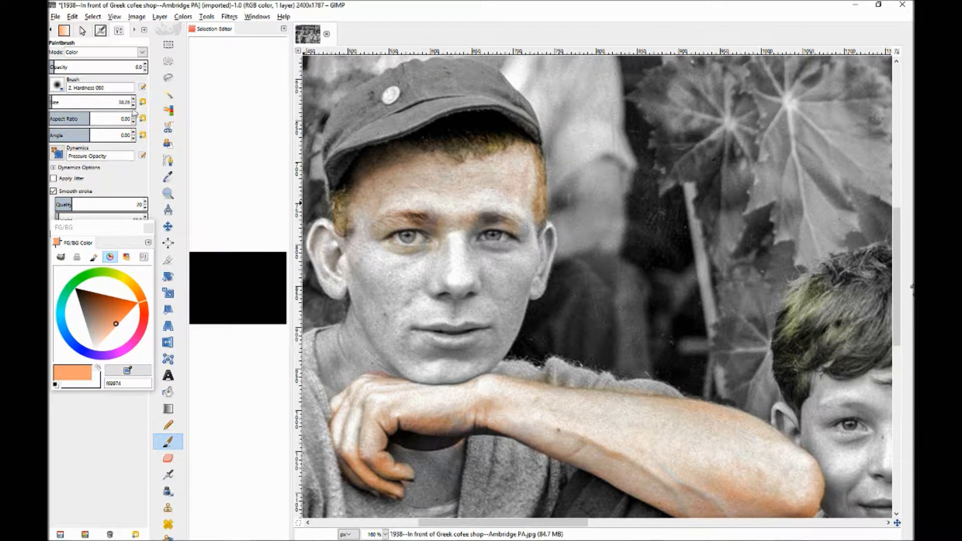
pyautogui.click(143, 302)
pyautogui.moveTo(143, 302); pyautogui.dragTo(145, 314)
pyautogui.click(119, 326)
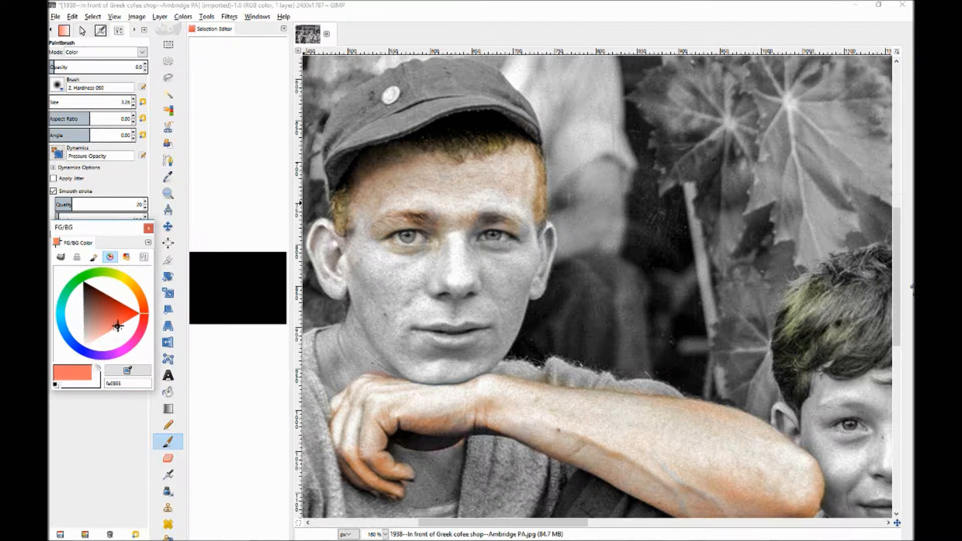
pyautogui.click(133, 99)
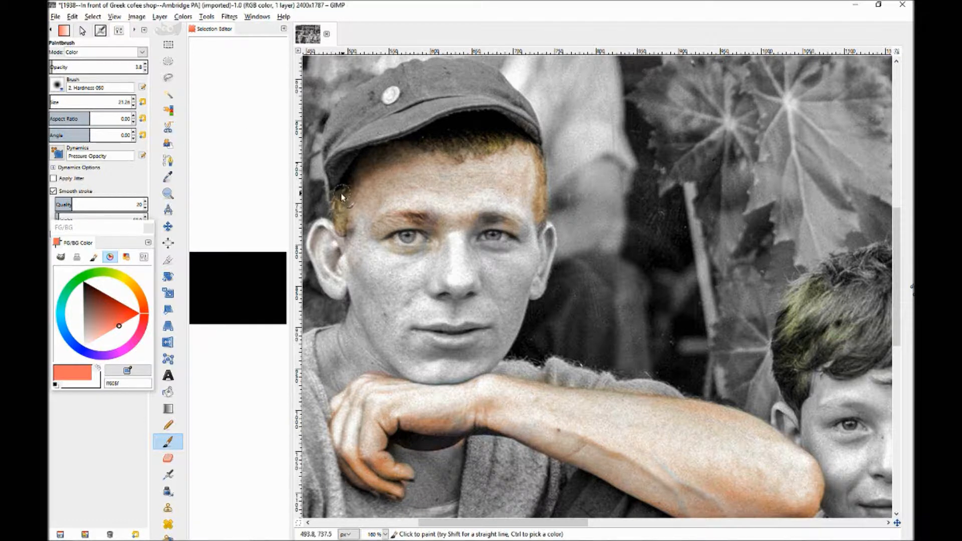
pyautogui.moveTo(457, 152)
pyautogui.mouseDown()
pyautogui.moveTo(452, 143)
pyautogui.moveTo(529, 142)
pyautogui.moveTo(545, 202)
pyautogui.moveTo(520, 140)
pyautogui.moveTo(465, 167)
pyautogui.moveTo(433, 146)
pyautogui.mouseUp()
pyautogui.moveTo(799, 290)
pyautogui.mouseDown()
pyautogui.moveTo(795, 350)
pyautogui.moveTo(816, 360)
pyautogui.moveTo(843, 330)
pyautogui.moveTo(813, 306)
pyautogui.moveTo(783, 320)
pyautogui.mouseUp()
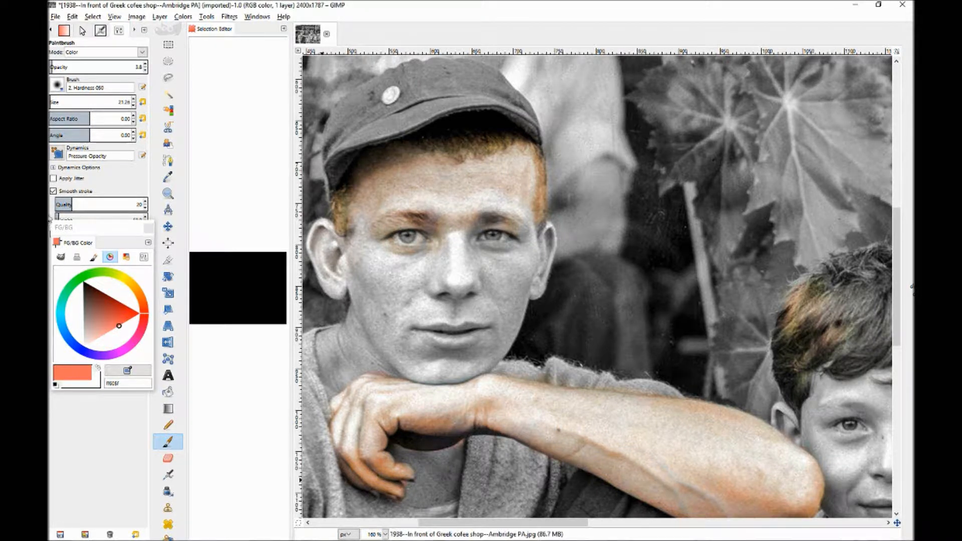
# Step: Switch the Paintbrush mode to Saturation, with the opacity at 19.8 and the brush size at 29.26
pyautogui.click(142, 53)
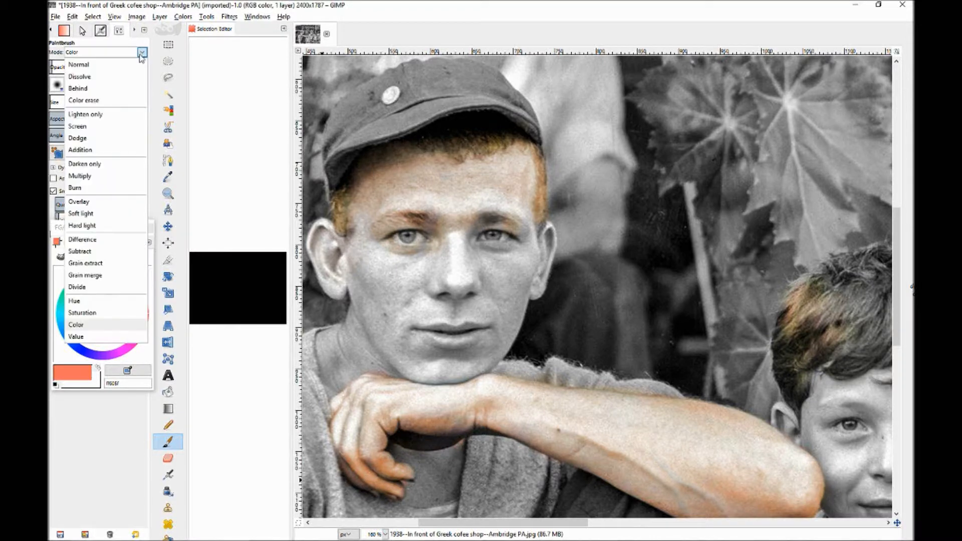
pyautogui.click(83, 313)
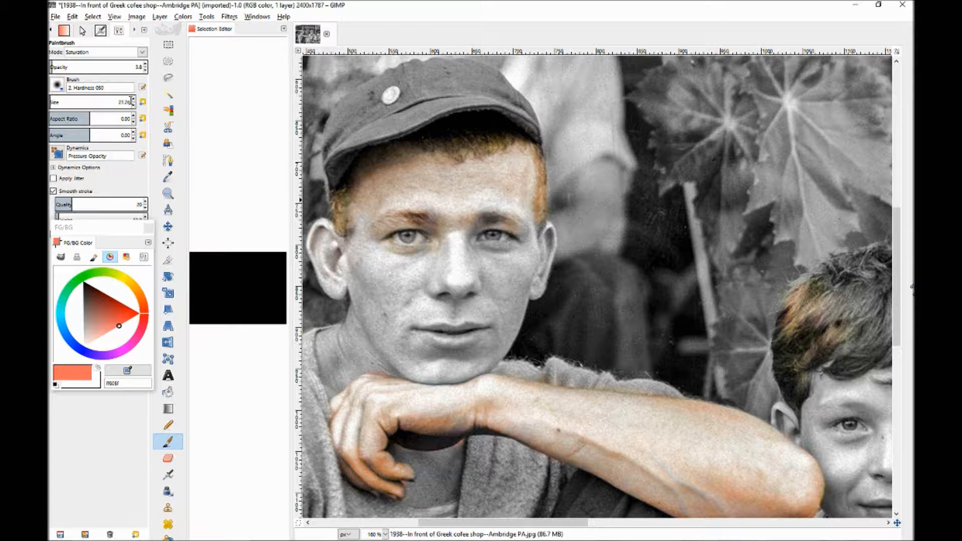
pyautogui.moveTo(52, 66); pyautogui.dragTo(68, 67)
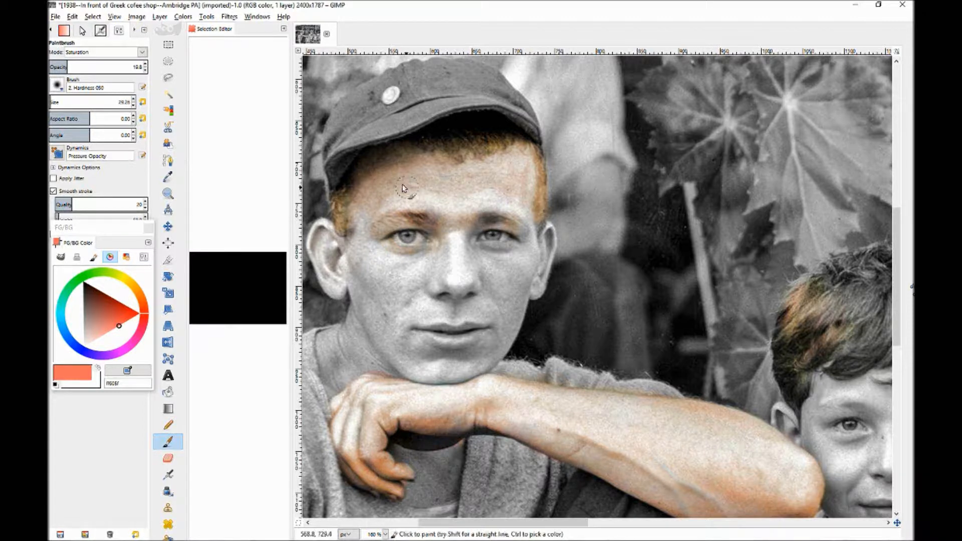
# Step: Try a saturation stroke across the man's forehead, undo it, and paint over his hand and forearm to strengthen their skin color
pyautogui.moveTo(377, 177)
pyautogui.mouseDown()
pyautogui.moveTo(409, 159)
pyautogui.moveTo(406, 188)
pyautogui.moveTo(448, 147)
pyautogui.moveTo(444, 172)
pyautogui.moveTo(496, 154)
pyautogui.moveTo(505, 169)
pyautogui.moveTo(539, 177)
pyautogui.moveTo(535, 206)
pyautogui.moveTo(526, 169)
pyautogui.moveTo(454, 167)
pyautogui.moveTo(496, 175)
pyautogui.moveTo(473, 179)
pyautogui.moveTo(407, 171)
pyautogui.moveTo(345, 214)
pyautogui.moveTo(436, 154)
pyautogui.moveTo(503, 144)
pyautogui.moveTo(529, 176)
pyautogui.moveTo(527, 167)
pyautogui.moveTo(534, 199)
pyautogui.mouseUp()
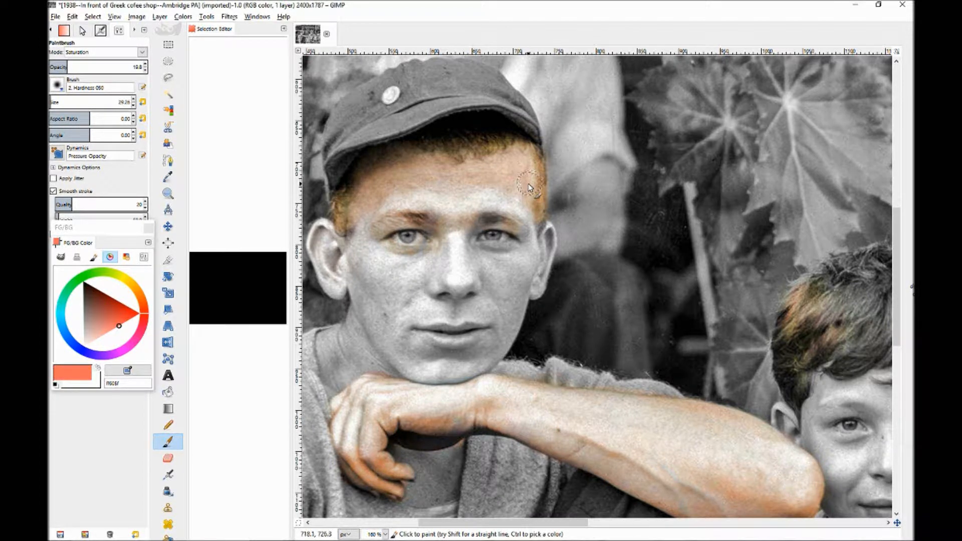
pyautogui.hotkey('ctrl', 'z')
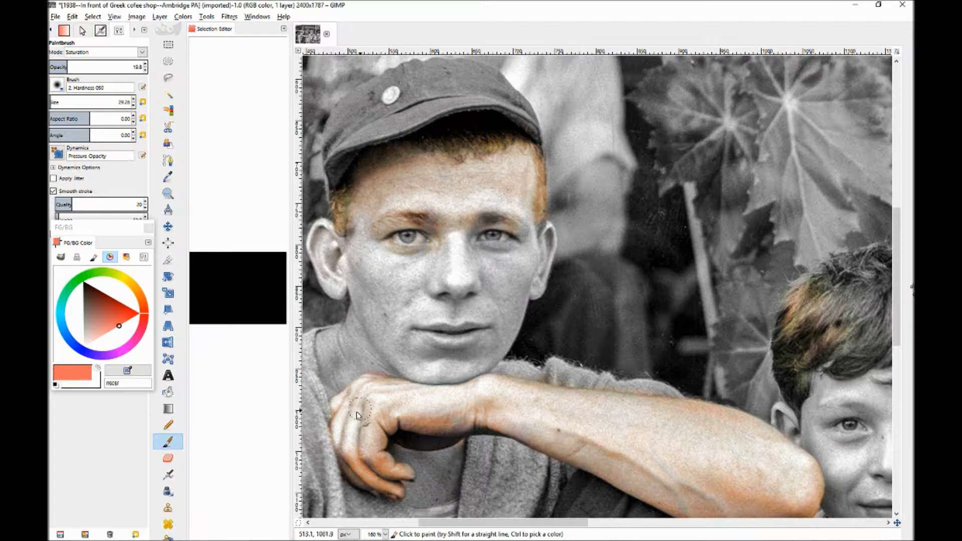
pyautogui.moveTo(350, 405)
pyautogui.mouseDown()
pyautogui.moveTo(352, 468)
pyautogui.moveTo(386, 488)
pyautogui.mouseUp()
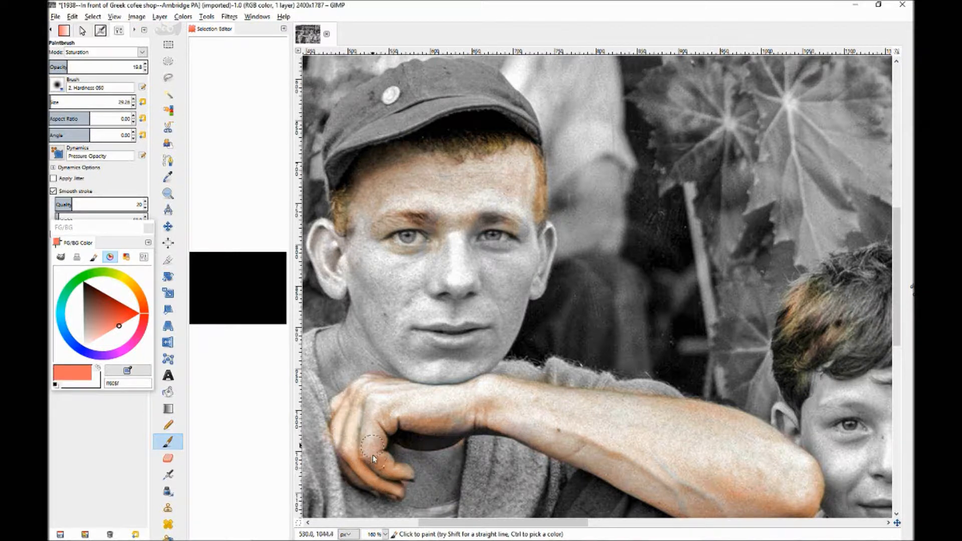
pyautogui.moveTo(384, 422)
pyautogui.mouseDown()
pyautogui.moveTo(440, 433)
pyautogui.moveTo(350, 420)
pyautogui.moveTo(350, 412)
pyautogui.moveTo(396, 396)
pyautogui.moveTo(418, 410)
pyautogui.moveTo(459, 414)
pyautogui.moveTo(411, 394)
pyautogui.moveTo(486, 385)
pyautogui.moveTo(521, 397)
pyautogui.moveTo(472, 426)
pyautogui.moveTo(567, 435)
pyautogui.moveTo(581, 432)
pyautogui.moveTo(559, 403)
pyautogui.moveTo(533, 392)
pyautogui.moveTo(596, 399)
pyautogui.moveTo(677, 438)
pyautogui.moveTo(651, 445)
pyautogui.moveTo(567, 430)
pyautogui.moveTo(544, 441)
pyautogui.moveTo(603, 452)
pyautogui.moveTo(644, 485)
pyautogui.moveTo(682, 488)
pyautogui.moveTo(712, 471)
pyautogui.moveTo(668, 431)
pyautogui.moveTo(694, 425)
pyautogui.moveTo(599, 429)
pyautogui.moveTo(621, 412)
pyautogui.moveTo(692, 432)
pyautogui.moveTo(663, 422)
pyautogui.moveTo(664, 402)
pyautogui.moveTo(744, 432)
pyautogui.moveTo(726, 426)
pyautogui.moveTo(743, 422)
pyautogui.moveTo(758, 437)
pyautogui.moveTo(754, 426)
pyautogui.moveTo(804, 468)
pyautogui.moveTo(773, 462)
pyautogui.moveTo(740, 438)
pyautogui.moveTo(750, 450)
pyautogui.moveTo(799, 462)
pyautogui.moveTo(791, 466)
pyautogui.moveTo(811, 482)
pyautogui.moveTo(771, 505)
pyautogui.moveTo(710, 514)
pyautogui.moveTo(809, 503)
pyautogui.moveTo(701, 521)
pyautogui.moveTo(668, 487)
pyautogui.moveTo(685, 471)
pyautogui.mouseUp()
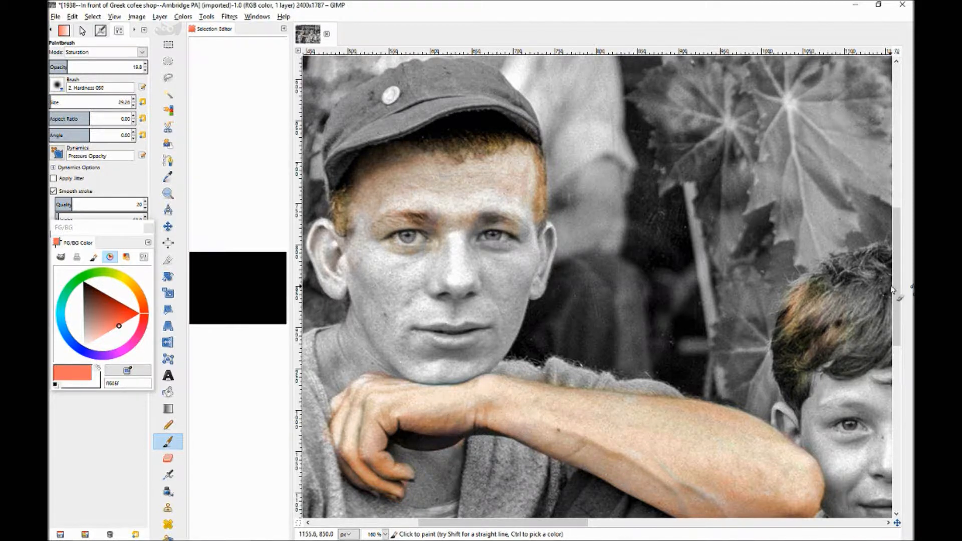
# Step: Try Saturation-mode strokes over the man's uncolored cheeks and neck, and undo them
pyautogui.scroll(-2, 891, 289)
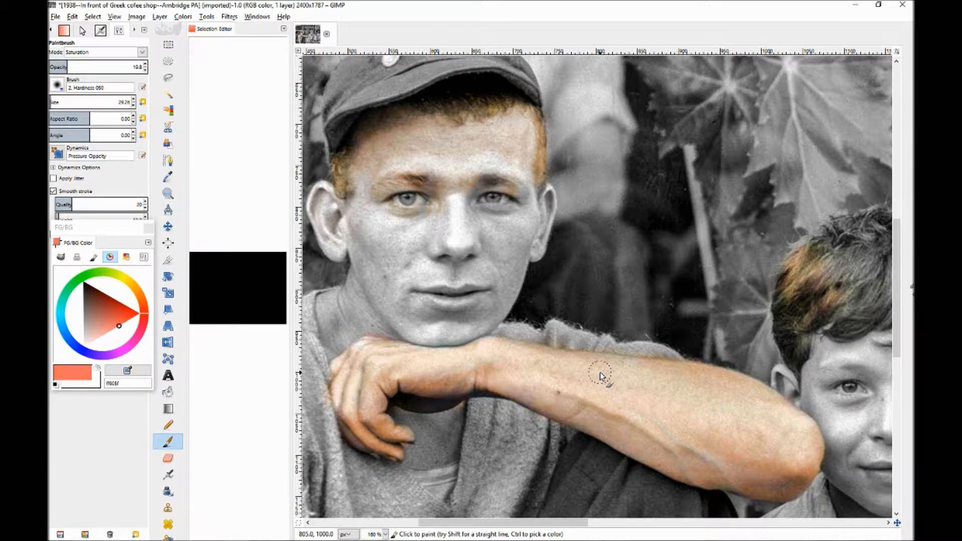
pyautogui.moveTo(431, 285)
pyautogui.mouseDown()
pyautogui.moveTo(413, 277)
pyautogui.moveTo(410, 292)
pyautogui.moveTo(432, 264)
pyautogui.moveTo(432, 282)
pyautogui.moveTo(462, 242)
pyautogui.moveTo(457, 278)
pyautogui.moveTo(486, 244)
pyautogui.moveTo(476, 283)
pyautogui.moveTo(510, 254)
pyautogui.moveTo(462, 292)
pyautogui.moveTo(424, 260)
pyautogui.moveTo(405, 271)
pyautogui.moveTo(391, 250)
pyautogui.moveTo(372, 277)
pyautogui.moveTo(365, 257)
pyautogui.moveTo(335, 297)
pyautogui.moveTo(340, 335)
pyautogui.mouseUp()
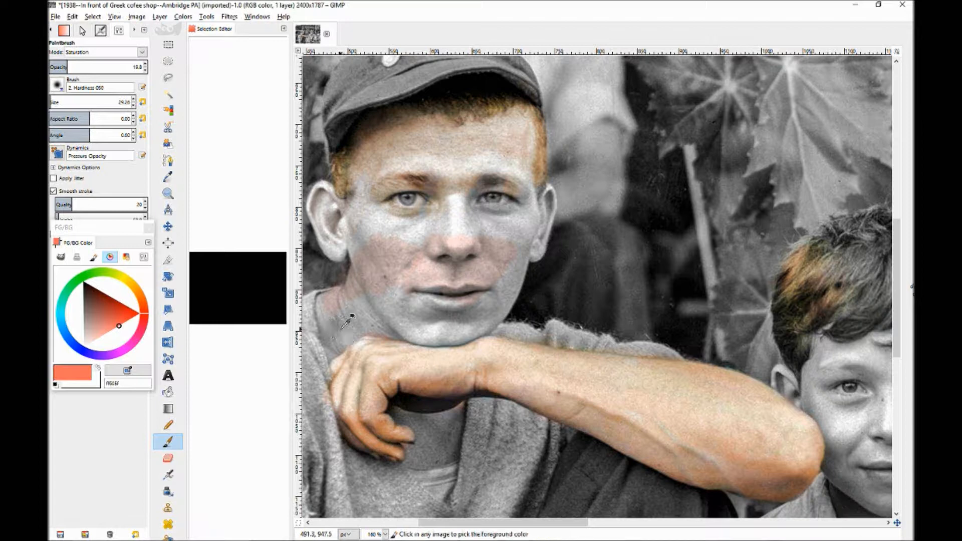
pyautogui.hotkey('ctrl', 'z')
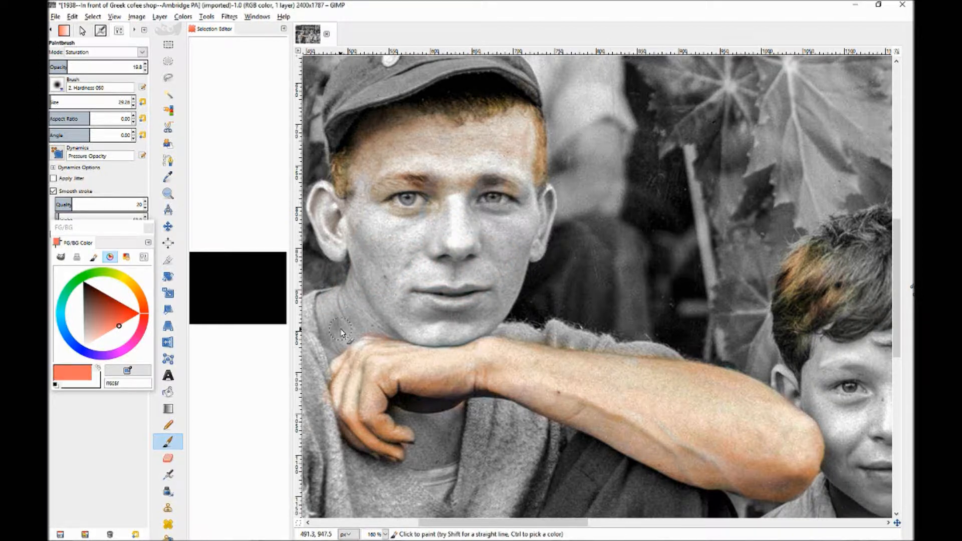
pyautogui.moveTo(348, 277)
pyautogui.mouseDown()
pyautogui.moveTo(324, 324)
pyautogui.moveTo(338, 303)
pyautogui.moveTo(322, 294)
pyautogui.moveTo(317, 314)
pyautogui.moveTo(332, 296)
pyautogui.moveTo(360, 295)
pyautogui.moveTo(363, 259)
pyautogui.moveTo(355, 274)
pyautogui.moveTo(392, 248)
pyautogui.moveTo(390, 271)
pyautogui.mouseUp()
pyautogui.hotkey('ctrl', 'z')
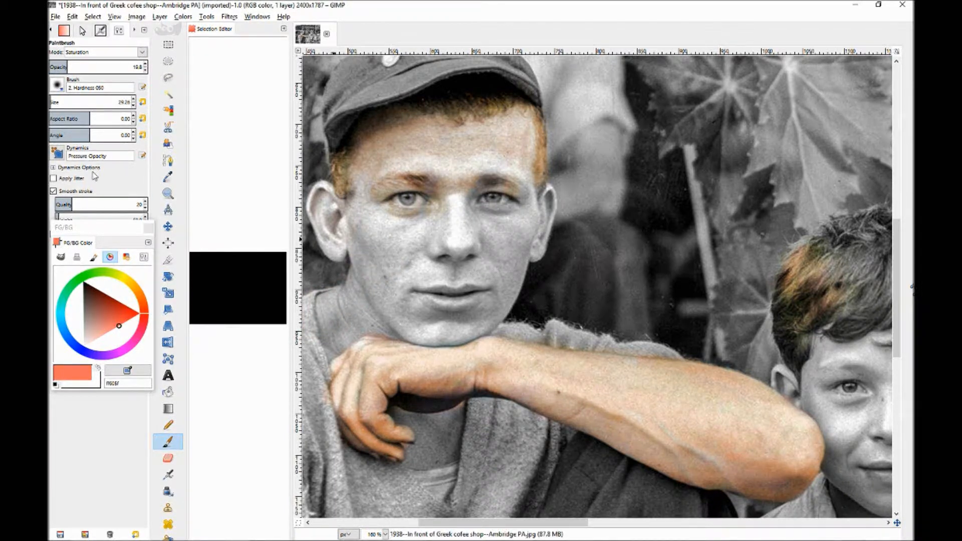
# Step: Raise the brush opacity to 60.4, try saturation strokes over the man's chin, hand and arm, and undo them
pyautogui.moveTo(72, 67); pyautogui.dragTo(105, 66)
pyautogui.moveTo(365, 243)
pyautogui.mouseDown()
pyautogui.moveTo(396, 280)
pyautogui.moveTo(471, 237)
pyautogui.moveTo(517, 185)
pyautogui.moveTo(494, 165)
pyautogui.moveTo(504, 128)
pyautogui.moveTo(347, 190)
pyautogui.moveTo(432, 126)
pyautogui.moveTo(537, 113)
pyautogui.moveTo(432, 221)
pyautogui.moveTo(374, 228)
pyautogui.mouseUp()
pyautogui.hotkey('ctrl', 'z')
pyautogui.moveTo(388, 351)
pyautogui.mouseDown()
pyautogui.moveTo(354, 382)
pyautogui.moveTo(465, 369)
pyautogui.moveTo(393, 350)
pyautogui.mouseUp()
pyautogui.moveTo(418, 315)
pyautogui.mouseDown()
pyautogui.moveTo(672, 426)
pyautogui.moveTo(736, 495)
pyautogui.moveTo(795, 437)
pyautogui.moveTo(828, 388)
pyautogui.moveTo(573, 319)
pyautogui.mouseUp()
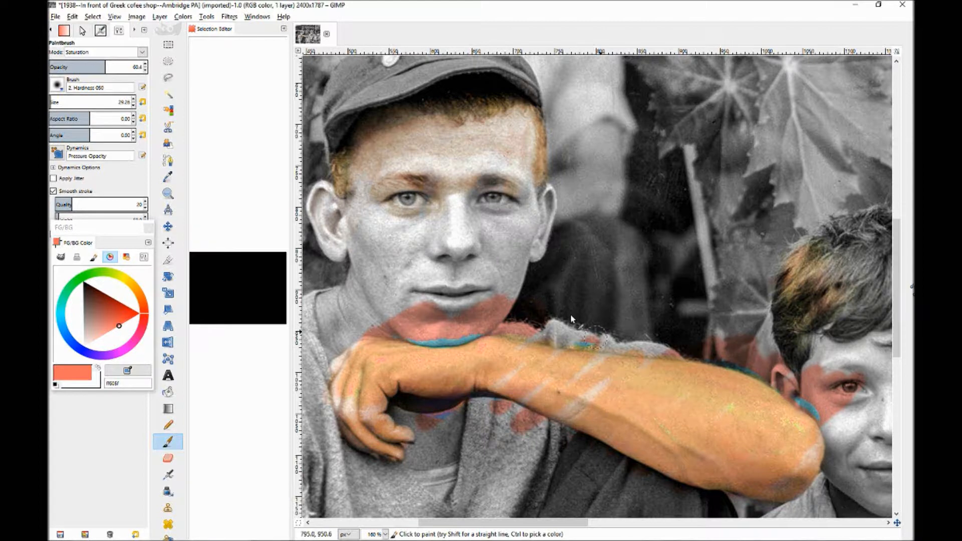
pyautogui.press('ctrl')
pyautogui.hotkey('ctrl', 'z')
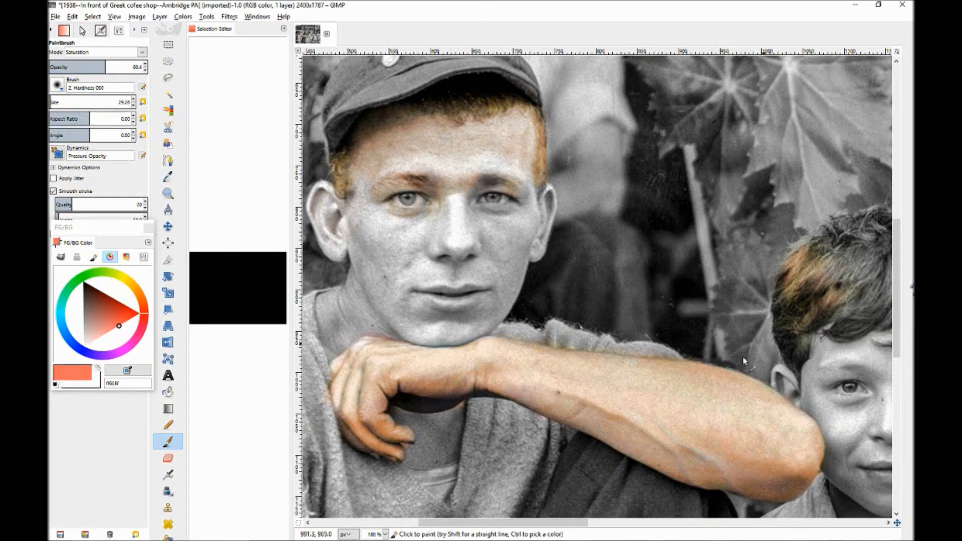
# Step: Set the foreground color to a medium blue, and try a Saturation-mode stroke on the man's gray trousers before undoing it
pyautogui.hscroll(3, 849, 364)
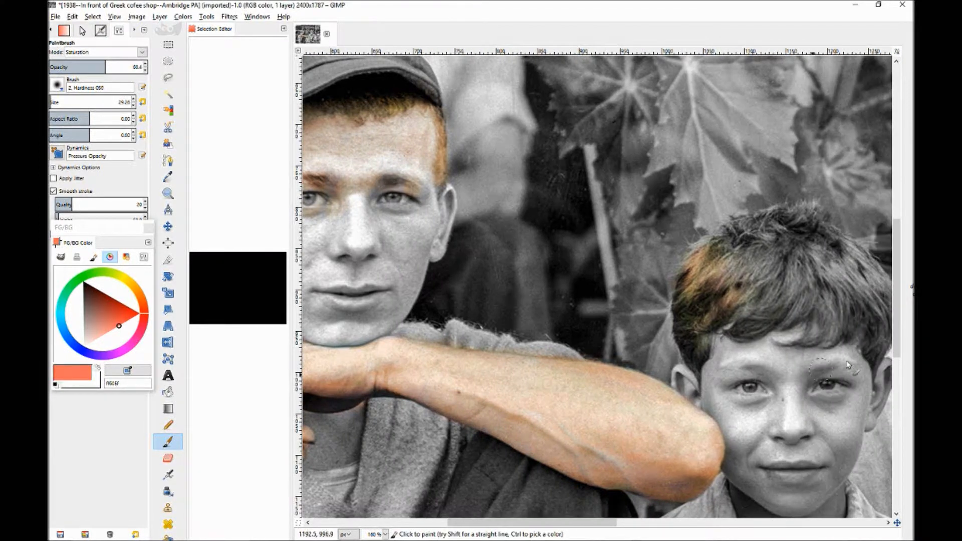
pyautogui.moveTo(898, 315); pyautogui.dragTo(905, 399)
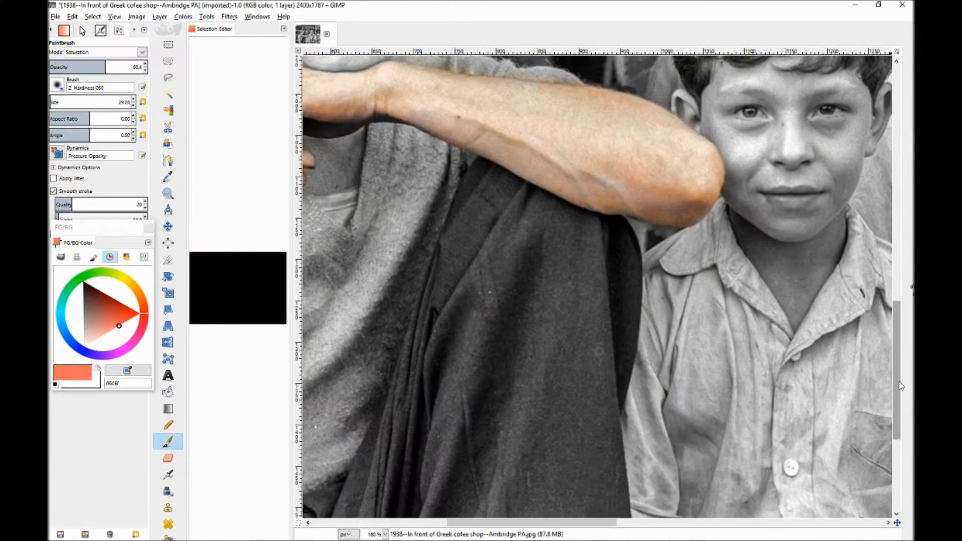
pyautogui.click(92, 282)
pyautogui.moveTo(93, 282); pyautogui.dragTo(67, 338)
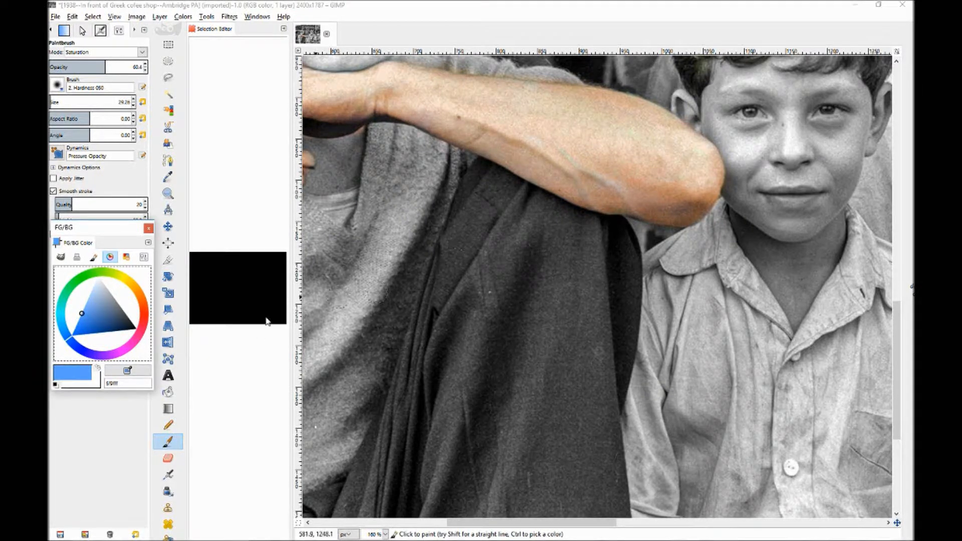
pyautogui.moveTo(72, 338)
pyautogui.mouseDown()
pyautogui.moveTo(79, 344)
pyautogui.moveTo(70, 334)
pyautogui.moveTo(108, 308)
pyautogui.moveTo(93, 309)
pyautogui.mouseUp()
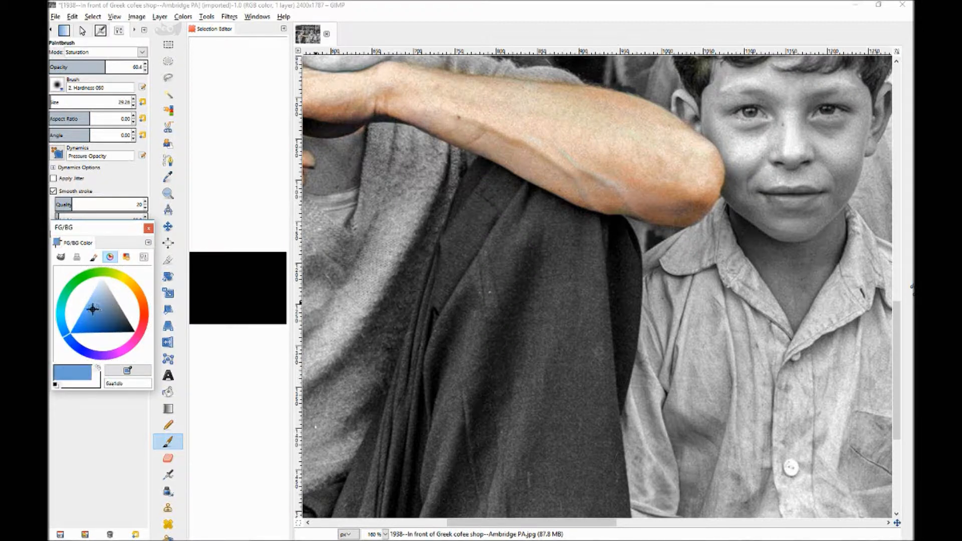
pyautogui.moveTo(471, 270)
pyautogui.mouseDown()
pyautogui.moveTo(476, 260)
pyautogui.moveTo(449, 290)
pyautogui.mouseUp()
pyautogui.hotkey('ctrl', 'z')
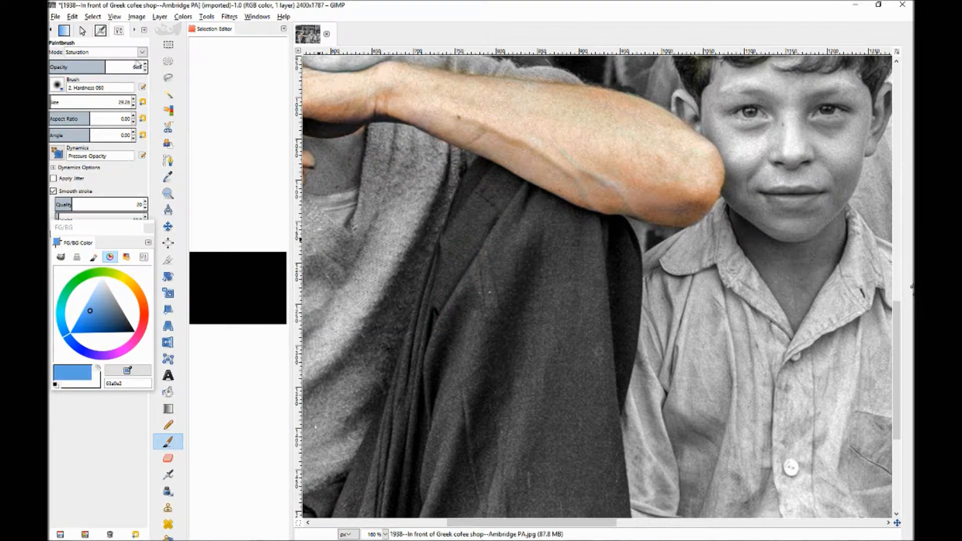
# Step: Switch the Paintbrush mode to Color, lower the opacity to 9.9, and paint the man's trousers blue
pyautogui.click(143, 52)
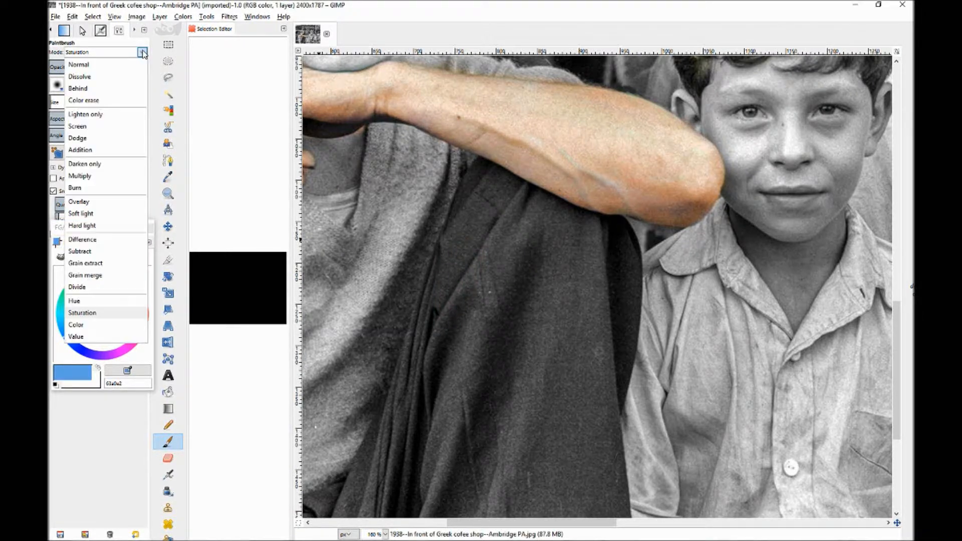
pyautogui.click(100, 325)
pyautogui.moveTo(484, 213)
pyautogui.mouseDown()
pyautogui.moveTo(472, 242)
pyautogui.moveTo(453, 249)
pyautogui.mouseUp()
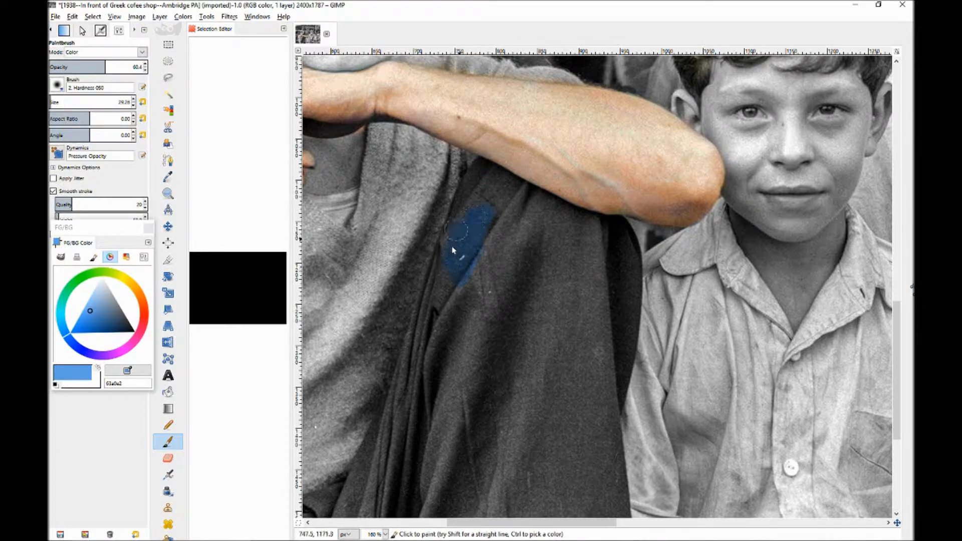
pyautogui.hotkey('ctrl', 'z')
pyautogui.moveTo(98, 64); pyautogui.dragTo(57, 65)
pyautogui.moveTo(481, 245)
pyautogui.mouseDown()
pyautogui.moveTo(470, 265)
pyautogui.moveTo(439, 294)
pyautogui.moveTo(450, 251)
pyautogui.moveTo(414, 334)
pyautogui.moveTo(471, 318)
pyautogui.moveTo(472, 348)
pyautogui.moveTo(491, 249)
pyautogui.mouseUp()
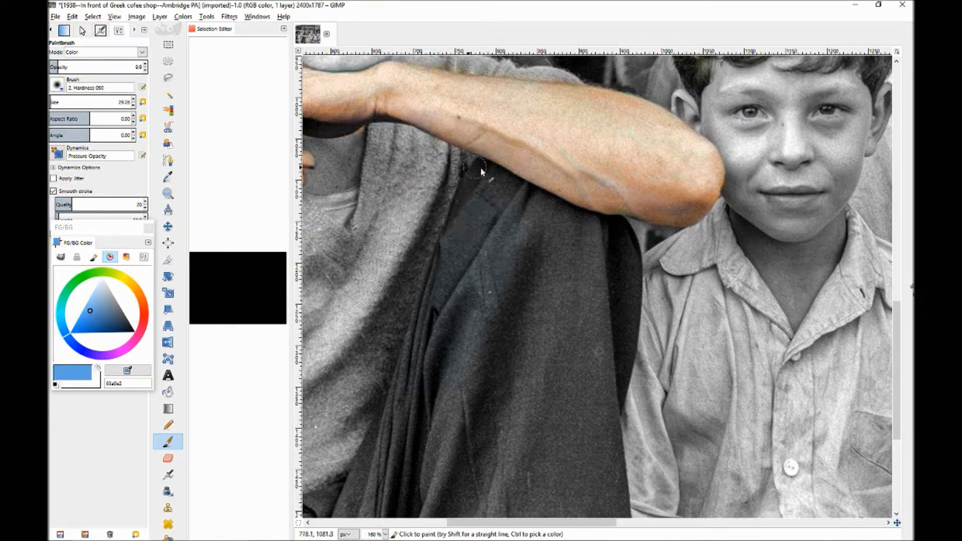
pyautogui.moveTo(480, 167); pyautogui.dragTo(581, 220)
pyautogui.moveTo(574, 269)
pyautogui.mouseDown()
pyautogui.moveTo(551, 253)
pyautogui.moveTo(568, 273)
pyautogui.mouseUp()
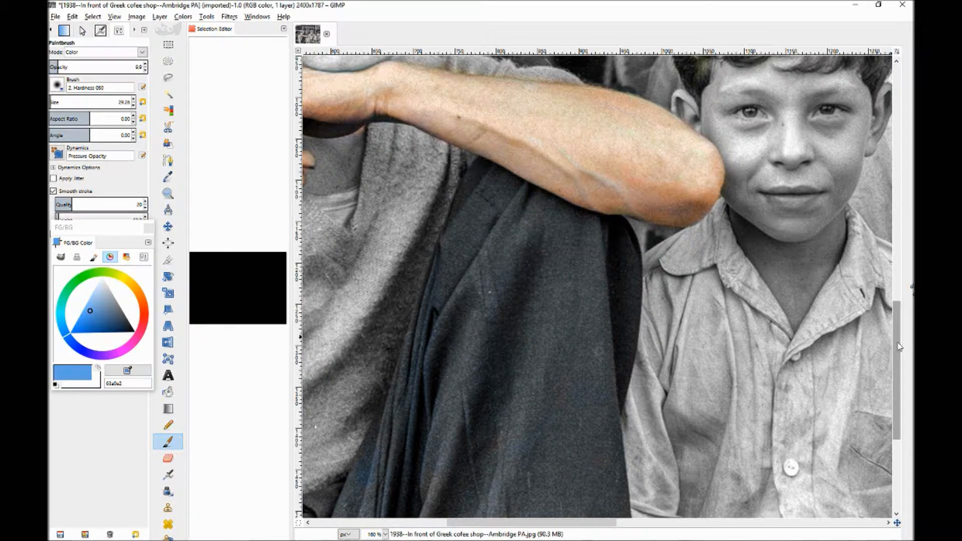
# Step: Layer faint cyan and light orange tints over the trousers with a larger brush, ending at an opacity of 3.8
pyautogui.scroll(-3, 900, 346)
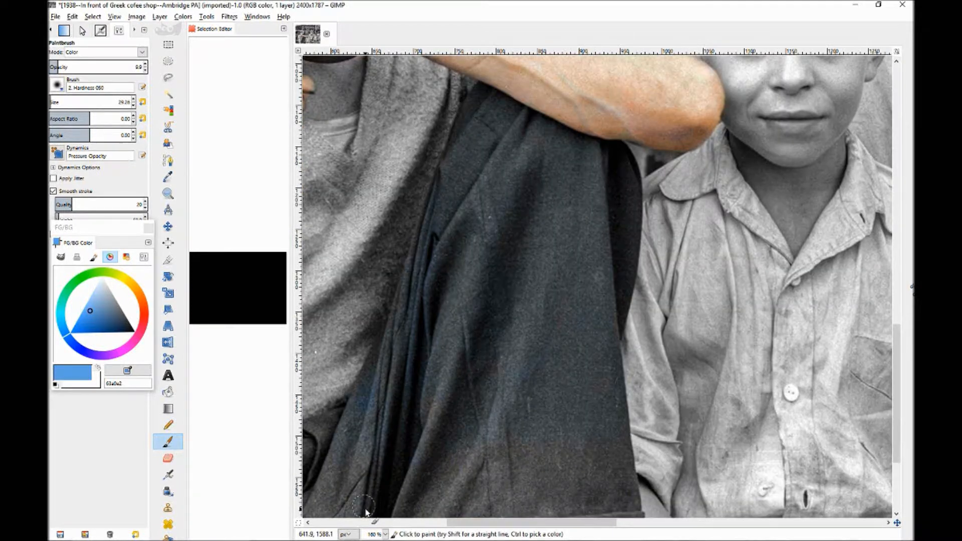
pyautogui.moveTo(68, 339); pyautogui.dragTo(60, 315)
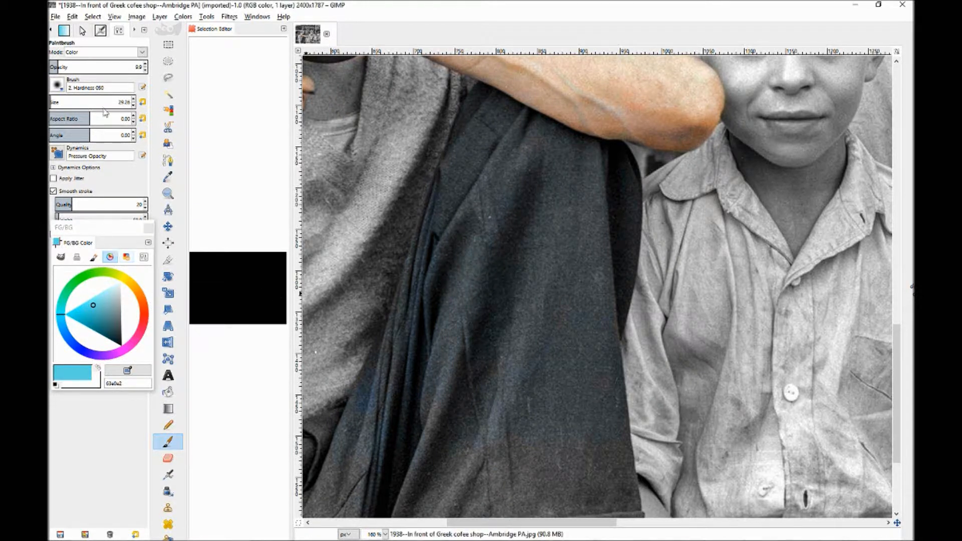
pyautogui.click(134, 100)
pyautogui.moveTo(53, 67); pyautogui.dragTo(51, 66)
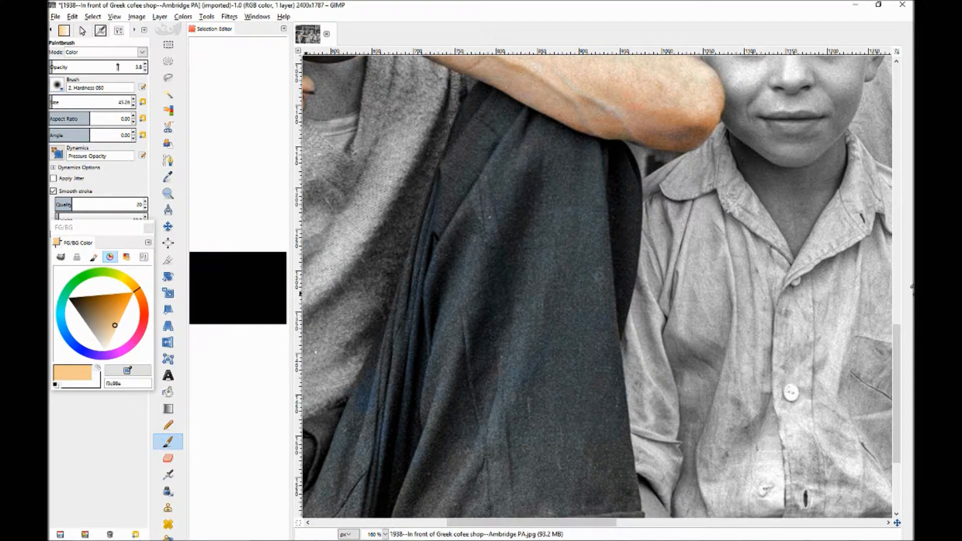
# Step: Switch the Paintbrush mode to Saturation, raise the opacity to 25.3, and intensify the color across the trousers
pyautogui.click(143, 52)
pyautogui.click(95, 313)
pyautogui.moveTo(57, 67); pyautogui.dragTo(60, 67)
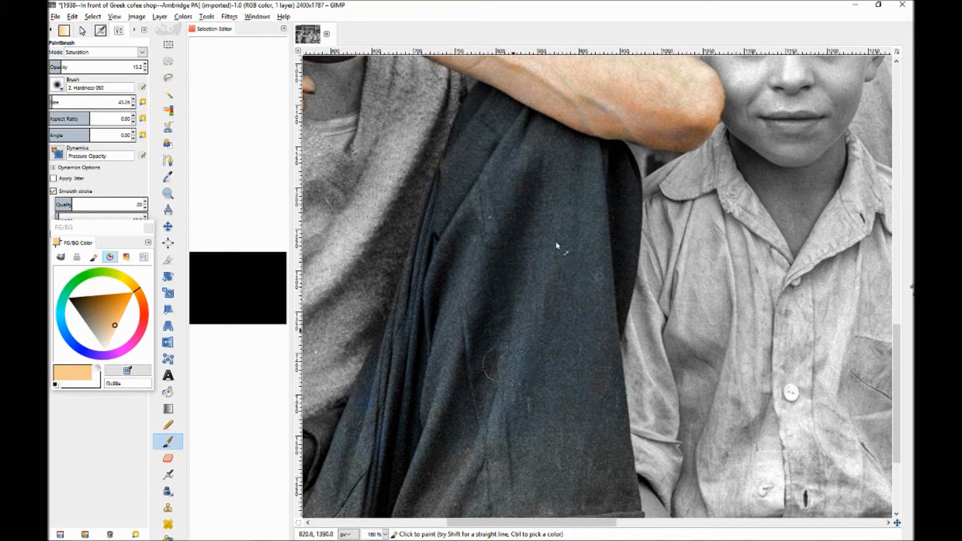
pyautogui.press('ctrl')
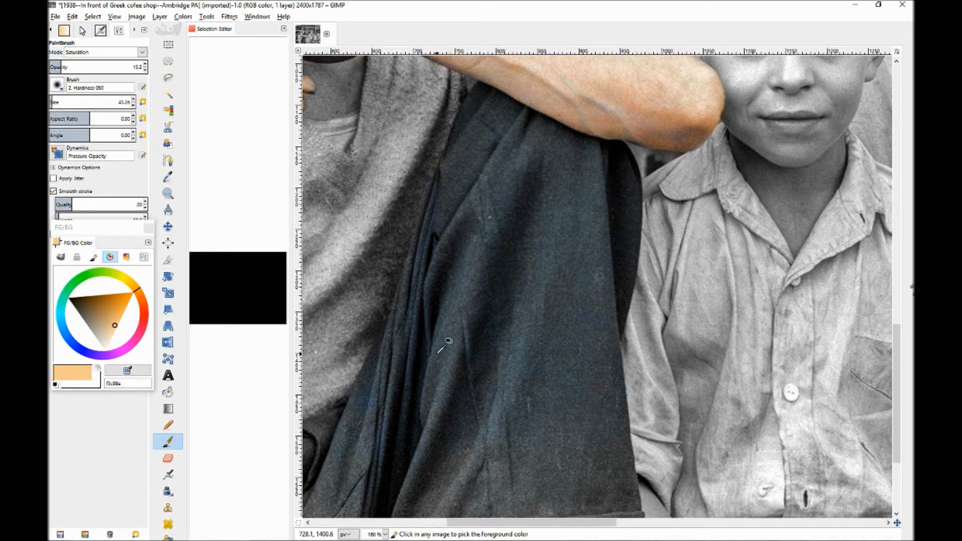
pyautogui.moveTo(60, 70); pyautogui.dragTo(75, 68)
pyautogui.moveTo(424, 294)
pyautogui.mouseDown()
pyautogui.moveTo(354, 464)
pyautogui.moveTo(427, 369)
pyautogui.moveTo(431, 416)
pyautogui.moveTo(482, 356)
pyautogui.moveTo(474, 436)
pyautogui.moveTo(517, 369)
pyautogui.moveTo(519, 384)
pyautogui.moveTo(515, 330)
pyautogui.moveTo(459, 381)
pyautogui.moveTo(461, 320)
pyautogui.moveTo(444, 316)
pyautogui.moveTo(491, 348)
pyautogui.moveTo(535, 311)
pyautogui.moveTo(543, 374)
pyautogui.moveTo(593, 384)
pyautogui.moveTo(603, 266)
pyautogui.moveTo(596, 283)
pyautogui.moveTo(595, 212)
pyautogui.moveTo(539, 218)
pyautogui.moveTo(476, 192)
pyautogui.moveTo(480, 175)
pyautogui.moveTo(449, 197)
pyautogui.moveTo(467, 142)
pyautogui.moveTo(457, 171)
pyautogui.moveTo(599, 172)
pyautogui.moveTo(607, 227)
pyautogui.moveTo(558, 244)
pyautogui.mouseUp()
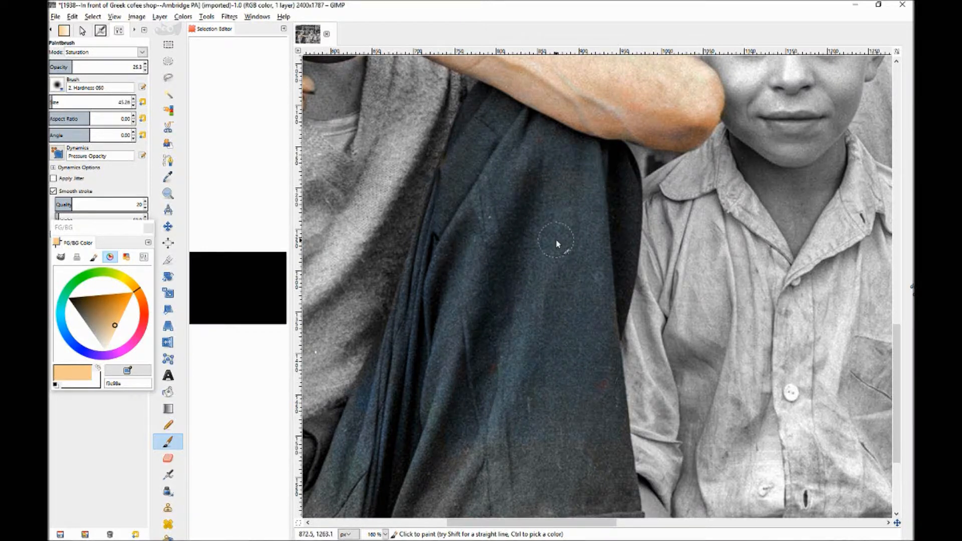
# Step: Set the foreground color to a vivid blue, lower the opacity to 9.3, and paint more saturation into the trousers
pyautogui.click(79, 350)
pyautogui.click(81, 347)
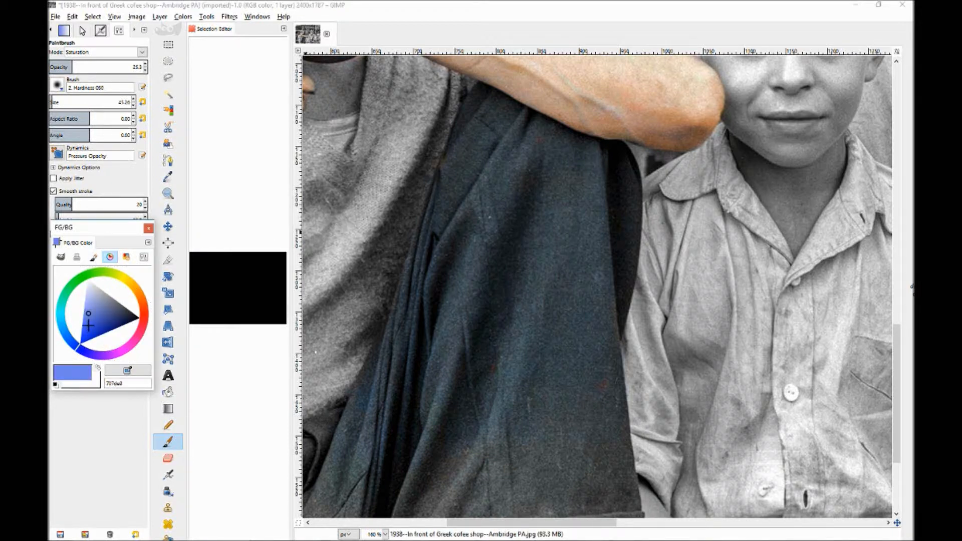
pyautogui.moveTo(77, 352); pyautogui.dragTo(78, 352)
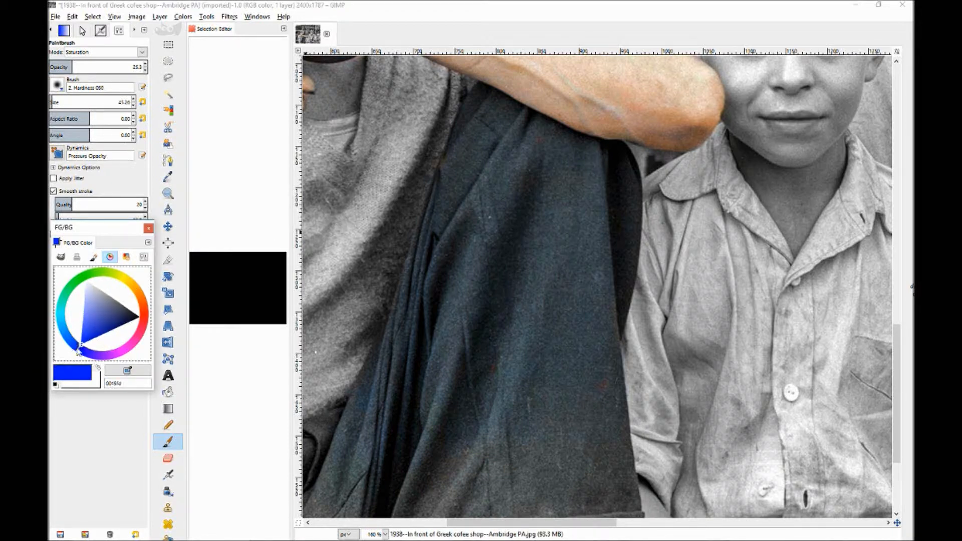
pyautogui.moveTo(73, 67); pyautogui.dragTo(58, 66)
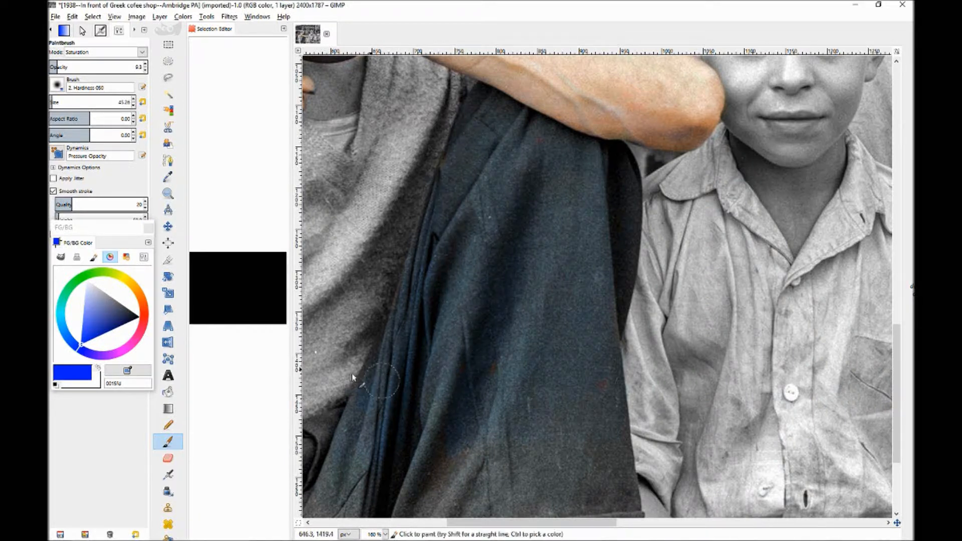
# Step: Switch the Paintbrush mode to Color, paint vivid blue into the trouser folds, and tint the man's shirt at an opacity of 4.9
pyautogui.click(143, 52)
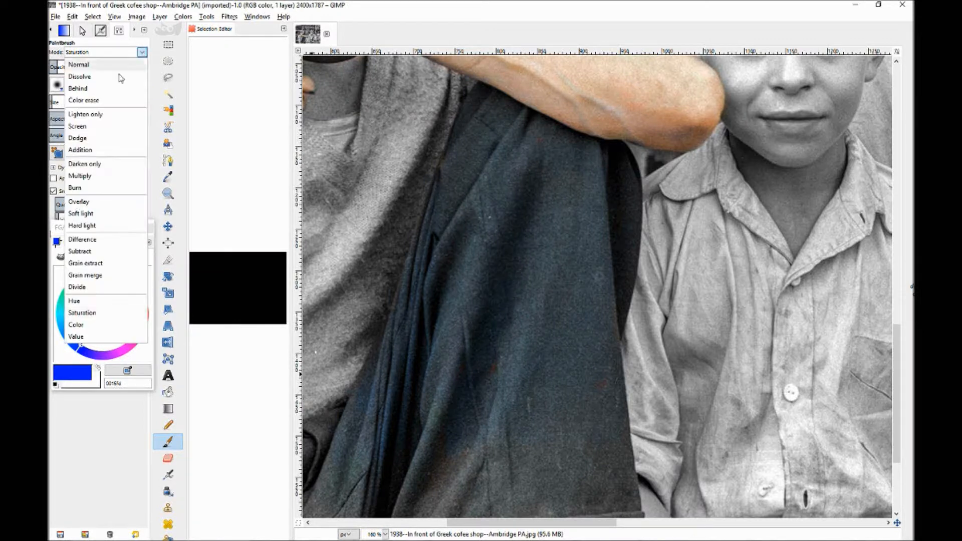
pyautogui.click(84, 325)
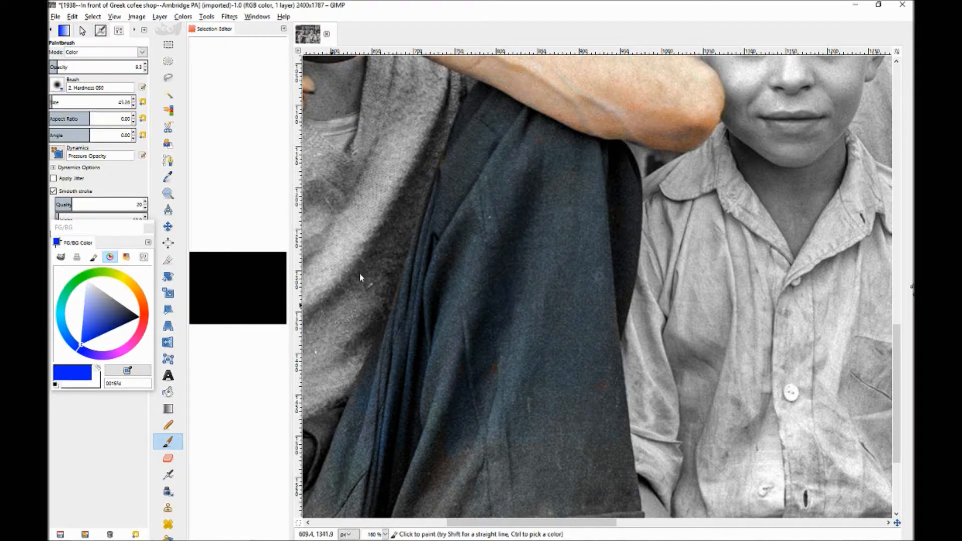
pyautogui.moveTo(435, 263)
pyautogui.mouseDown()
pyautogui.moveTo(404, 389)
pyautogui.moveTo(464, 257)
pyautogui.moveTo(396, 451)
pyautogui.moveTo(449, 442)
pyautogui.moveTo(466, 398)
pyautogui.moveTo(431, 485)
pyautogui.moveTo(437, 407)
pyautogui.moveTo(363, 499)
pyautogui.moveTo(334, 490)
pyautogui.mouseUp()
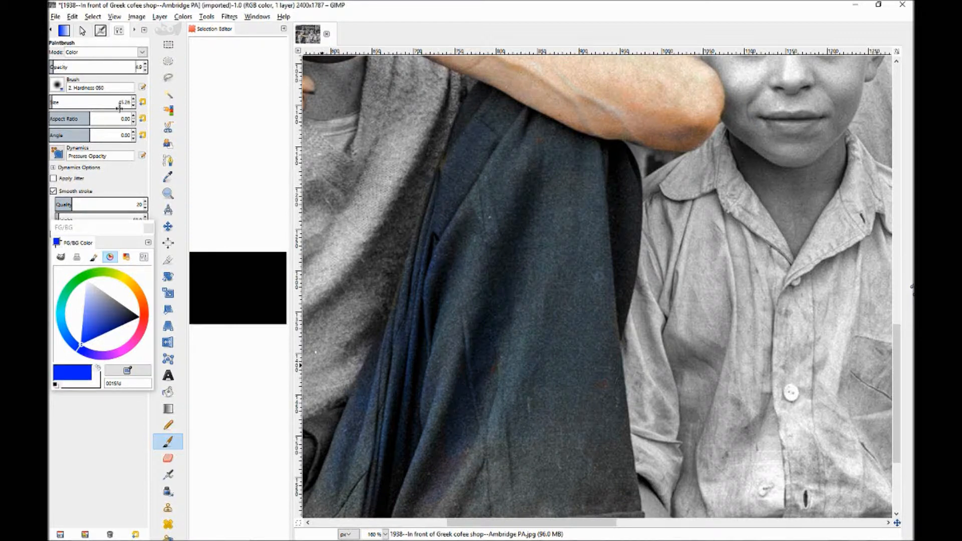
pyautogui.moveTo(383, 164)
pyautogui.mouseDown()
pyautogui.moveTo(361, 203)
pyautogui.moveTo(420, 110)
pyautogui.moveTo(428, 140)
pyautogui.moveTo(369, 276)
pyautogui.moveTo(421, 157)
pyautogui.moveTo(374, 250)
pyautogui.moveTo(332, 247)
pyautogui.moveTo(329, 189)
pyautogui.moveTo(322, 279)
pyautogui.mouseUp()
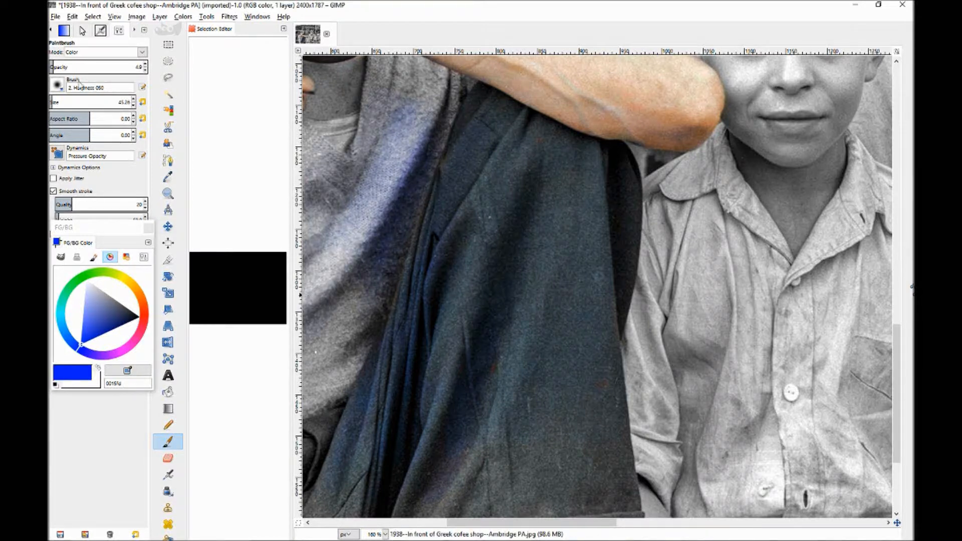
# Step: Try a stronger blue stroke over the man's shirt at an opacity of 22.5, and undo it
pyautogui.moveTo(55, 66); pyautogui.dragTo(70, 67)
pyautogui.moveTo(389, 376)
pyautogui.mouseDown()
pyautogui.moveTo(333, 346)
pyautogui.moveTo(324, 355)
pyautogui.moveTo(316, 325)
pyautogui.moveTo(343, 302)
pyautogui.moveTo(371, 315)
pyautogui.moveTo(369, 286)
pyautogui.moveTo(316, 297)
pyautogui.moveTo(326, 297)
pyautogui.moveTo(323, 243)
pyautogui.mouseUp()
pyautogui.hotkey('ctrl', 'z')
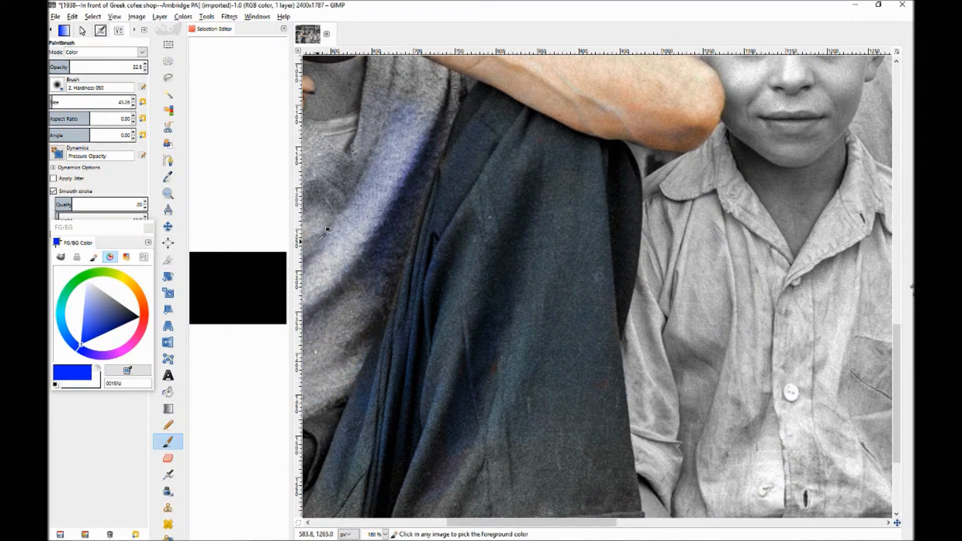
# Step: Set the opacity to 6.0, brush blue onto the lower part of the shirt, and undo the last strokes
pyautogui.moveTo(69, 66); pyautogui.dragTo(57, 67)
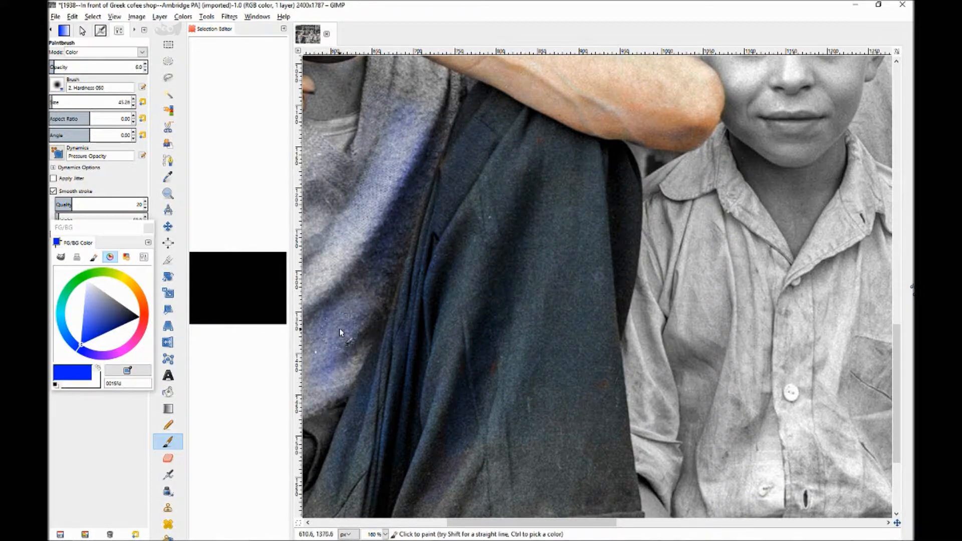
pyautogui.hotkey('ctrl', 'z')
pyautogui.hotkey('ctrl', 'z')
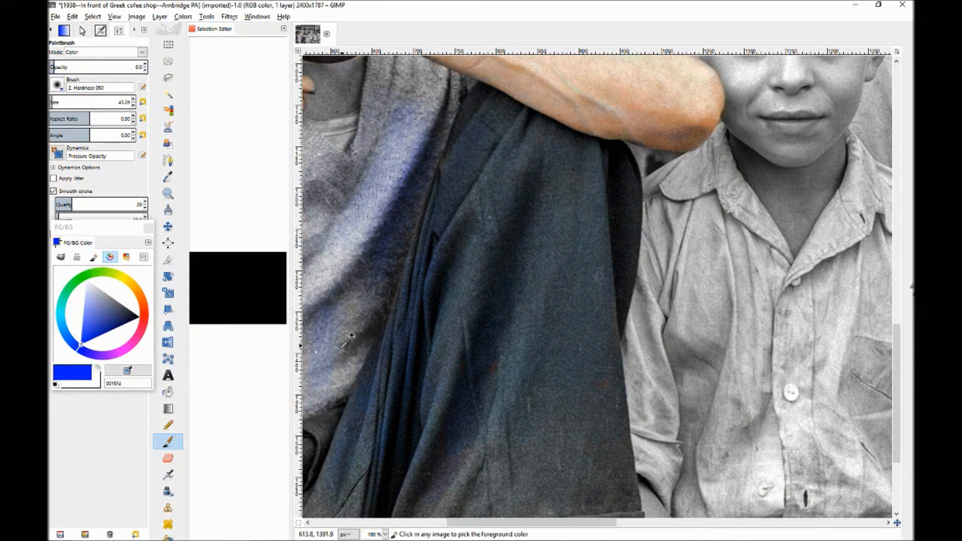
# Step: Touch up the blue on the lower shirt, shift the foreground to azure blue, and tint the trouser folds at an opacity of 9.9
pyautogui.moveTo(347, 351)
pyautogui.mouseDown()
pyautogui.moveTo(364, 320)
pyautogui.moveTo(329, 317)
pyautogui.mouseUp()
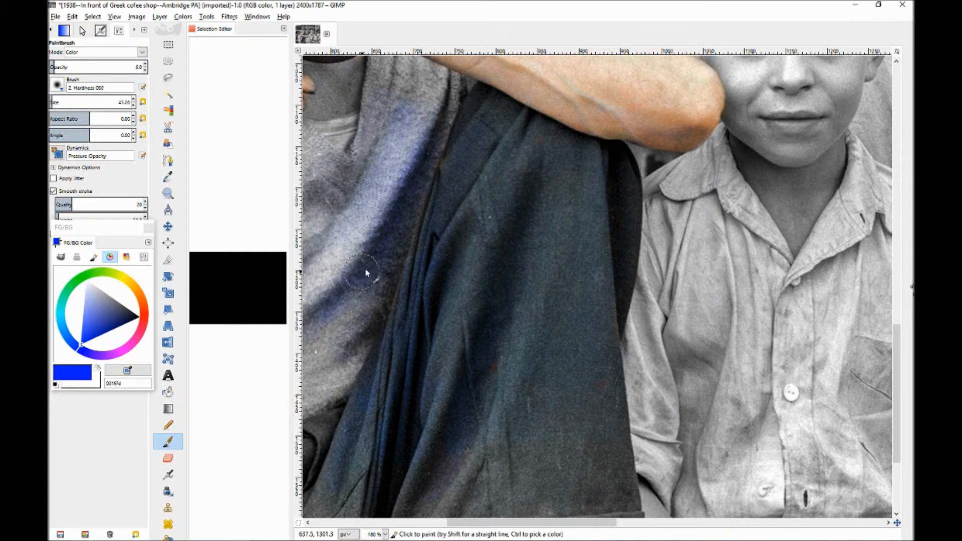
pyautogui.moveTo(340, 169); pyautogui.dragTo(340, 190)
pyautogui.click(68, 338)
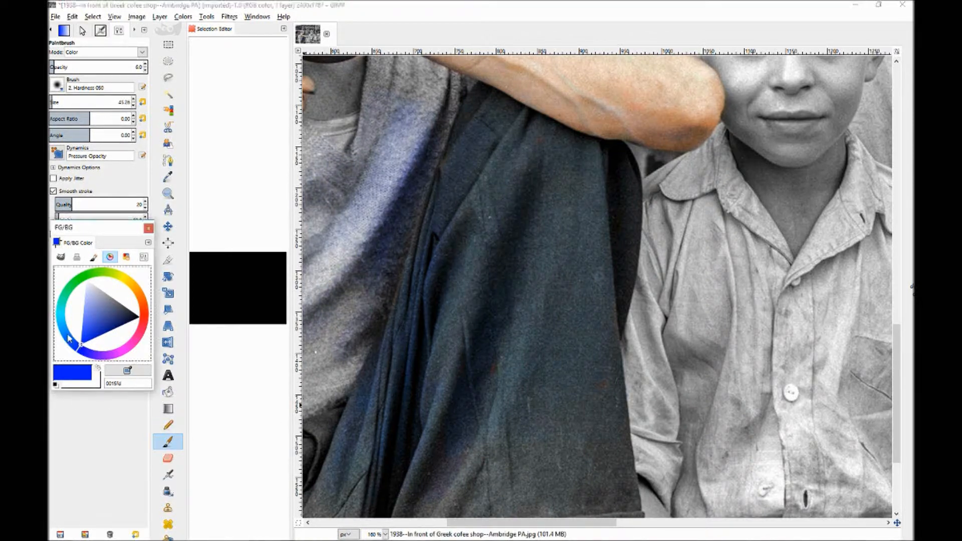
pyautogui.moveTo(70, 348); pyautogui.dragTo(63, 337)
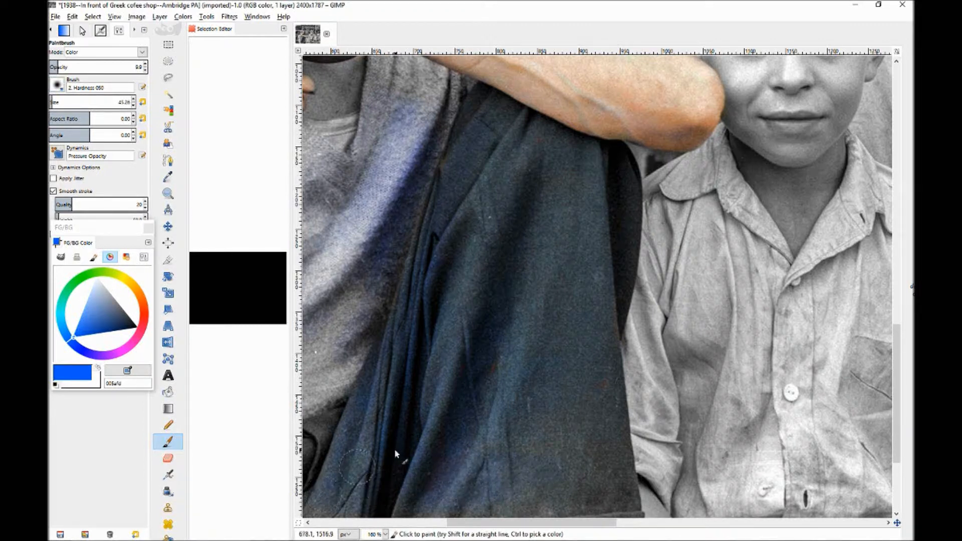
pyautogui.moveTo(456, 263)
pyautogui.mouseDown()
pyautogui.moveTo(416, 368)
pyautogui.moveTo(447, 206)
pyautogui.moveTo(438, 184)
pyautogui.moveTo(364, 439)
pyautogui.mouseUp()
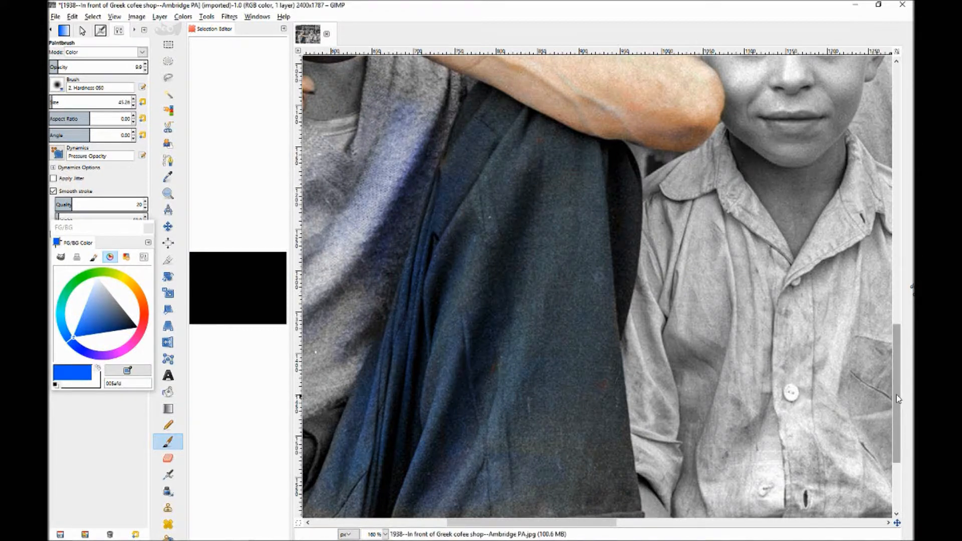
# Step: Lower the opacity to 5.5 and lightly brush azure blue along the man's forearm veins and over his hand
pyautogui.moveTo(897, 396); pyautogui.dragTo(880, 333)
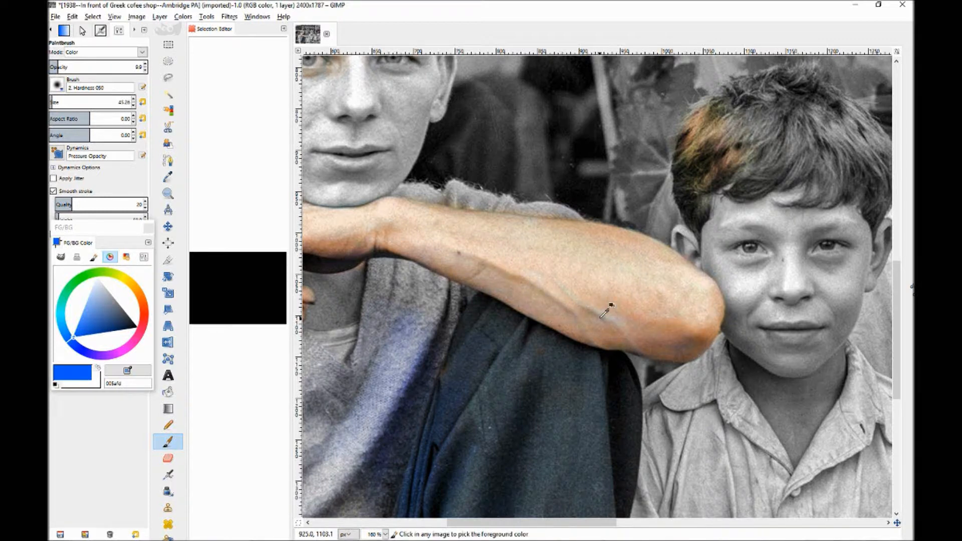
pyautogui.click(55, 67)
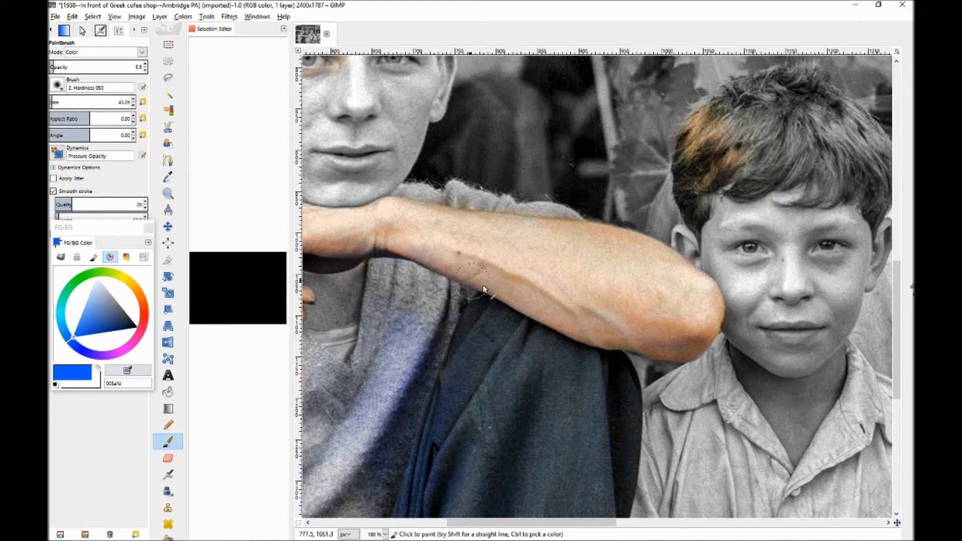
pyautogui.moveTo(631, 337); pyautogui.dragTo(683, 344)
pyautogui.hscroll(-5, 432, 476)
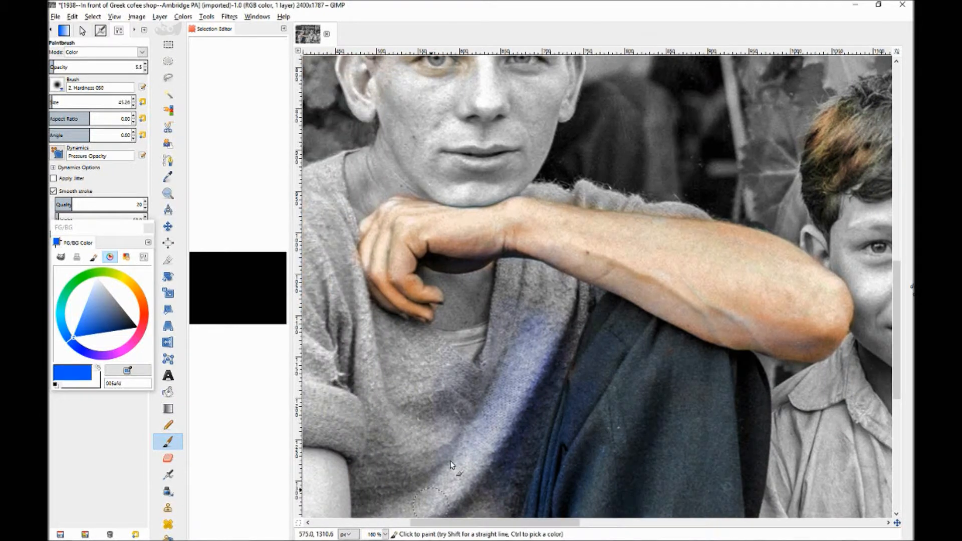
pyautogui.moveTo(443, 258); pyautogui.dragTo(401, 255)
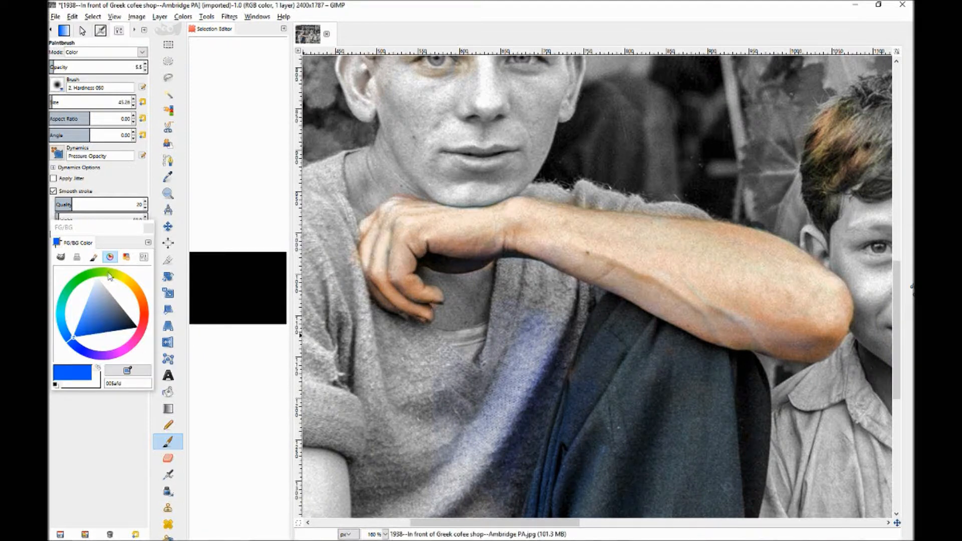
# Step: Set the foreground color to light orange and the brush size to 38.26, and brush the tone over the forearm
pyautogui.click(142, 308)
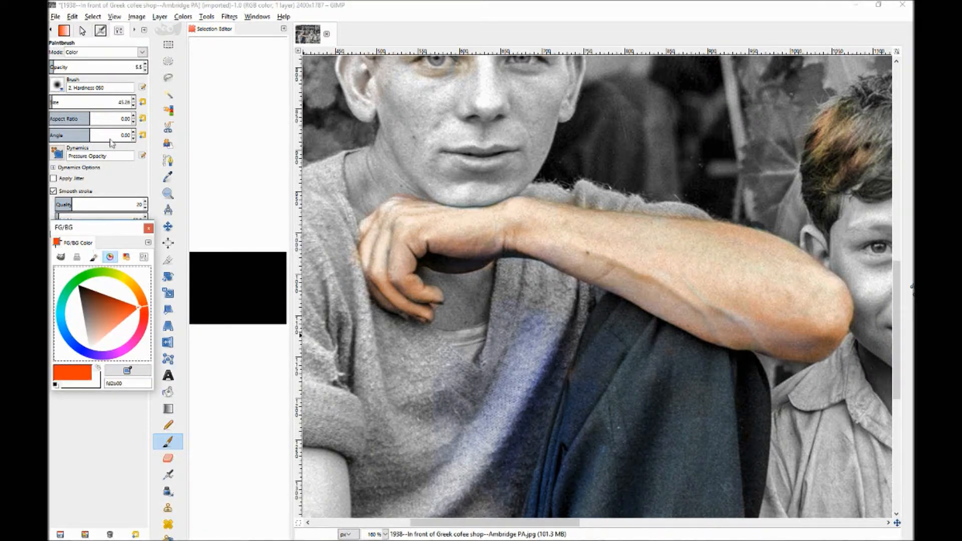
pyautogui.click(133, 107)
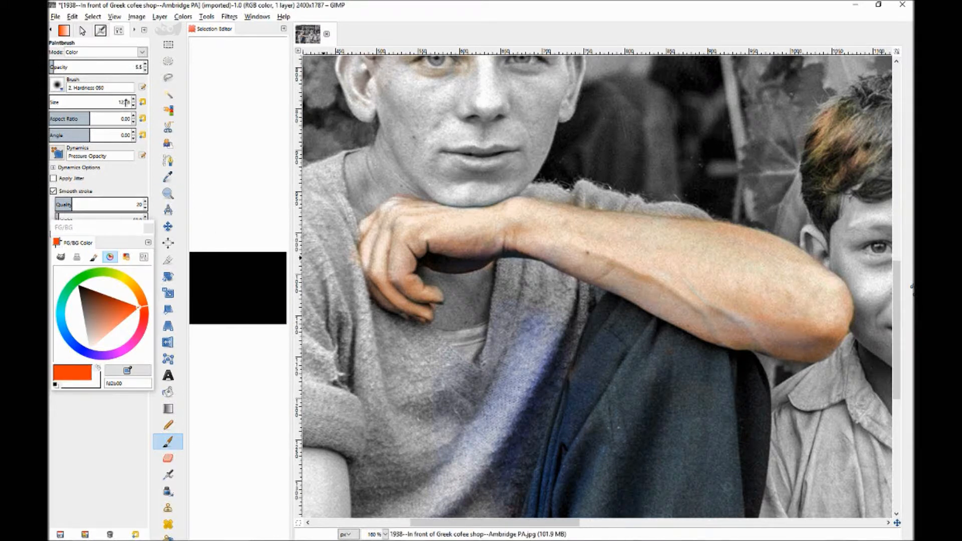
pyautogui.moveTo(139, 302); pyautogui.dragTo(119, 319)
pyautogui.moveTo(822, 351)
pyautogui.mouseDown()
pyautogui.moveTo(738, 336)
pyautogui.moveTo(544, 250)
pyautogui.mouseUp()
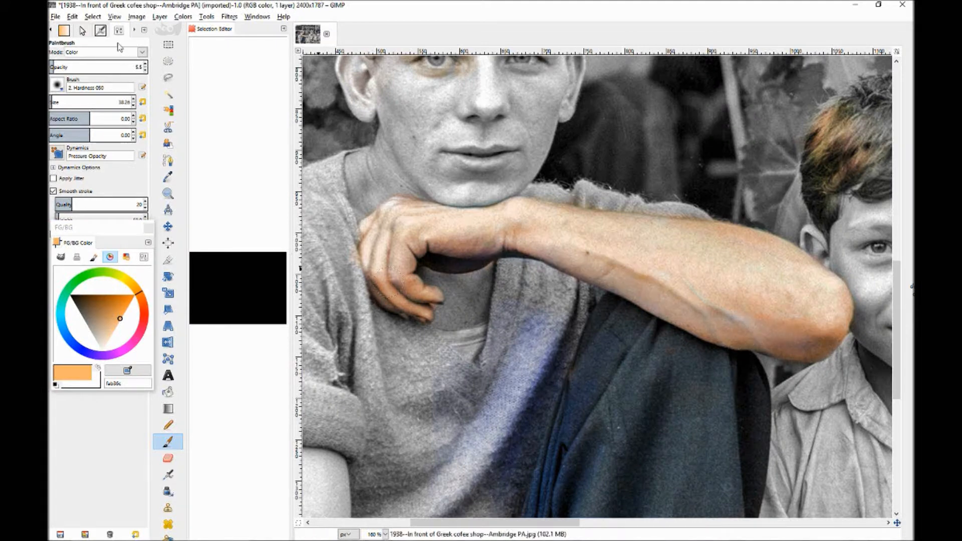
# Step: Switch the Paintbrush mode to Saturation, raise the opacity to 14.8, and brush over the back of the man's hand
pyautogui.click(142, 52)
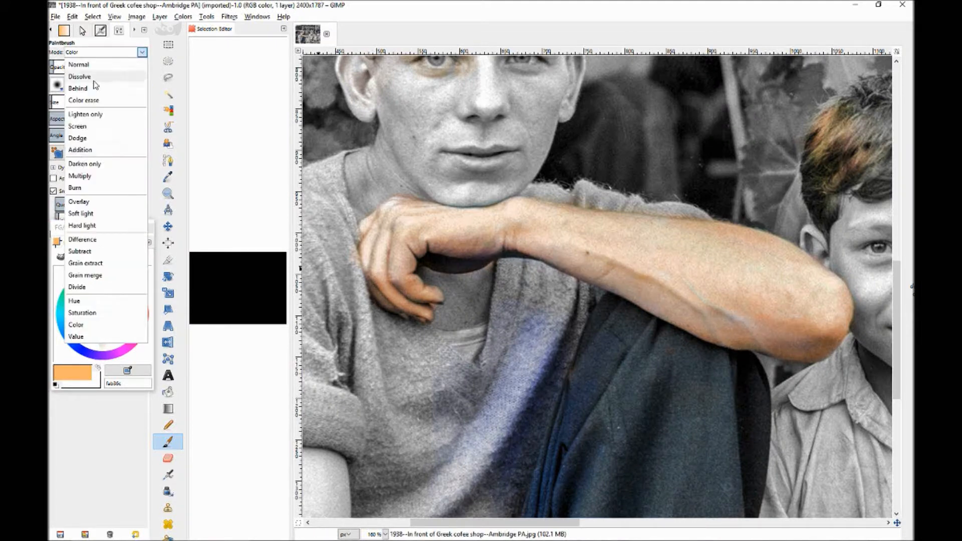
pyautogui.click(86, 313)
pyautogui.moveTo(58, 67); pyautogui.dragTo(63, 67)
pyautogui.moveTo(419, 224)
pyautogui.mouseDown()
pyautogui.moveTo(590, 248)
pyautogui.moveTo(598, 225)
pyautogui.moveTo(525, 214)
pyautogui.moveTo(744, 248)
pyautogui.moveTo(788, 306)
pyautogui.moveTo(726, 305)
pyautogui.moveTo(732, 321)
pyautogui.moveTo(763, 342)
pyautogui.moveTo(824, 322)
pyautogui.moveTo(755, 294)
pyautogui.moveTo(631, 285)
pyautogui.moveTo(744, 319)
pyautogui.moveTo(782, 301)
pyautogui.moveTo(802, 332)
pyautogui.moveTo(822, 306)
pyautogui.moveTo(724, 264)
pyautogui.moveTo(571, 240)
pyautogui.moveTo(480, 244)
pyautogui.moveTo(505, 226)
pyautogui.moveTo(443, 226)
pyautogui.moveTo(406, 223)
pyautogui.mouseUp()
# Step: Try Saturation strokes over the man's cheek, neck and jaw, and undo the last painting
pyautogui.moveTo(898, 286); pyautogui.dragTo(898, 257)
pyautogui.moveTo(445, 170)
pyautogui.mouseDown()
pyautogui.moveTo(399, 211)
pyautogui.moveTo(426, 230)
pyautogui.moveTo(563, 160)
pyautogui.moveTo(568, 203)
pyautogui.moveTo(536, 197)
pyautogui.moveTo(397, 267)
pyautogui.mouseUp()
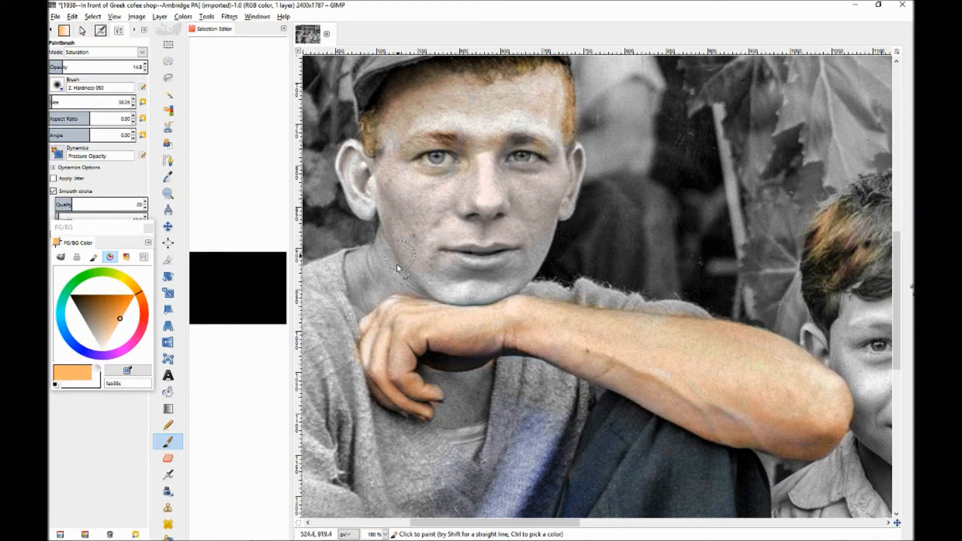
pyautogui.moveTo(365, 297)
pyautogui.mouseDown()
pyautogui.moveTo(490, 280)
pyautogui.moveTo(484, 290)
pyautogui.moveTo(529, 257)
pyautogui.moveTo(471, 290)
pyautogui.moveTo(448, 288)
pyautogui.moveTo(448, 297)
pyautogui.moveTo(496, 296)
pyautogui.moveTo(449, 273)
pyautogui.mouseUp()
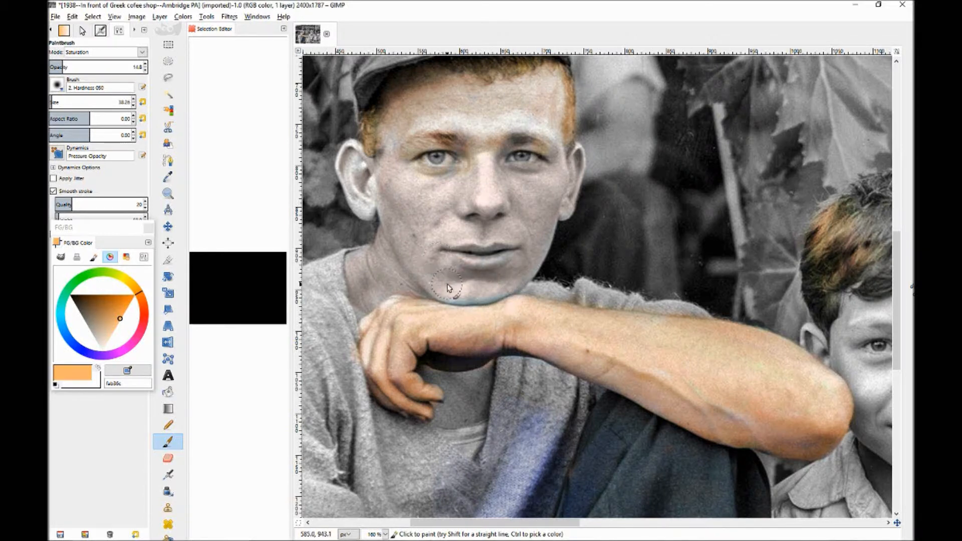
pyautogui.hotkey('ctrl', 'z')
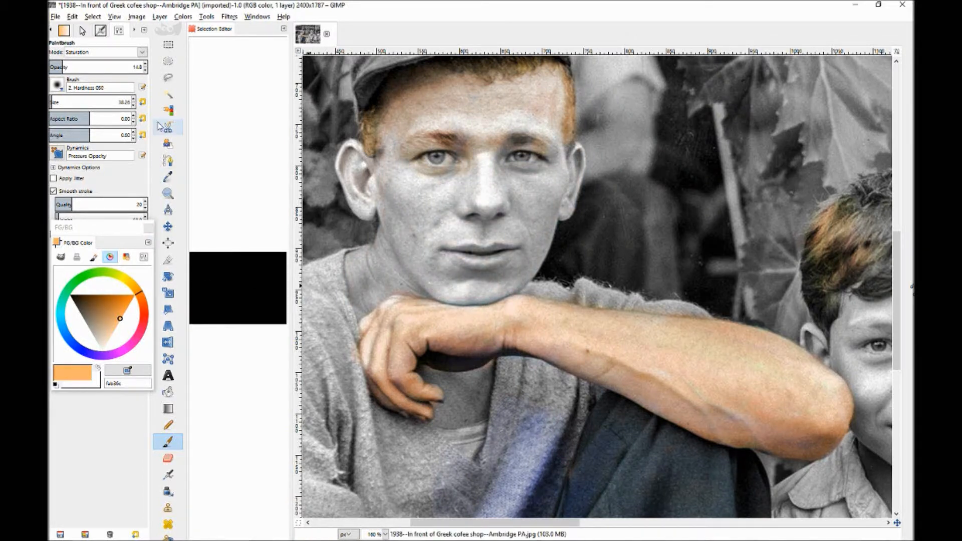
# Step: Switch the Paintbrush mode to Color and lay a light orange base tone over the man's face and neck
pyautogui.click(143, 52)
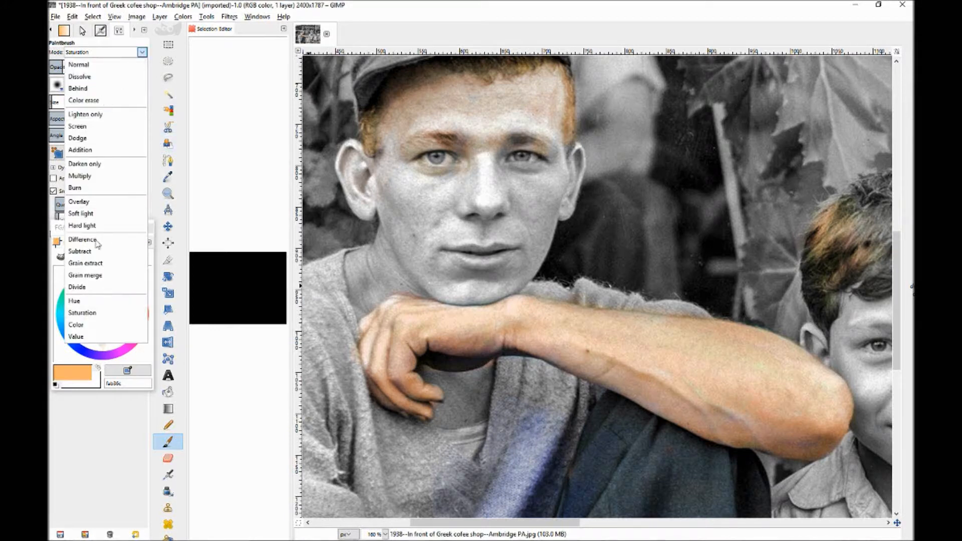
pyautogui.click(75, 325)
pyautogui.moveTo(396, 215)
pyautogui.mouseDown()
pyautogui.moveTo(448, 197)
pyautogui.moveTo(426, 193)
pyautogui.moveTo(478, 163)
pyautogui.moveTo(492, 205)
pyautogui.moveTo(518, 174)
pyautogui.moveTo(508, 212)
pyautogui.moveTo(572, 159)
pyautogui.moveTo(537, 223)
pyautogui.moveTo(522, 197)
pyautogui.moveTo(469, 222)
pyautogui.moveTo(454, 205)
pyautogui.moveTo(412, 235)
pyautogui.moveTo(389, 227)
pyautogui.moveTo(378, 267)
pyautogui.moveTo(359, 262)
pyautogui.moveTo(359, 301)
pyautogui.moveTo(416, 285)
pyautogui.moveTo(507, 288)
pyautogui.moveTo(525, 234)
pyautogui.moveTo(500, 231)
pyautogui.moveTo(399, 272)
pyautogui.moveTo(485, 274)
pyautogui.moveTo(455, 292)
pyautogui.mouseUp()
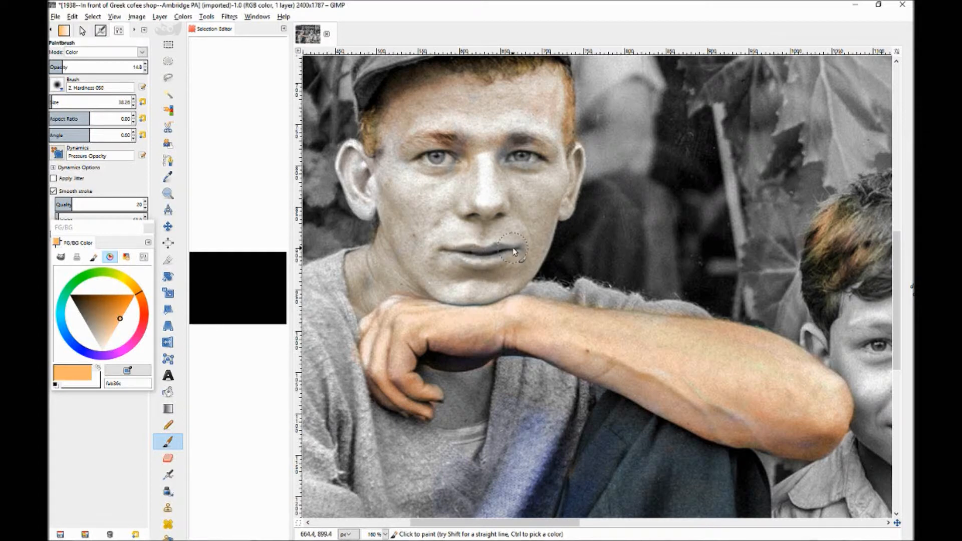
# Step: Set the foreground color to salmon pink, reduce the brush size to 17.26, and paint the man's lips
pyautogui.moveTo(141, 301)
pyautogui.mouseDown()
pyautogui.moveTo(145, 316)
pyautogui.moveTo(111, 331)
pyautogui.mouseUp()
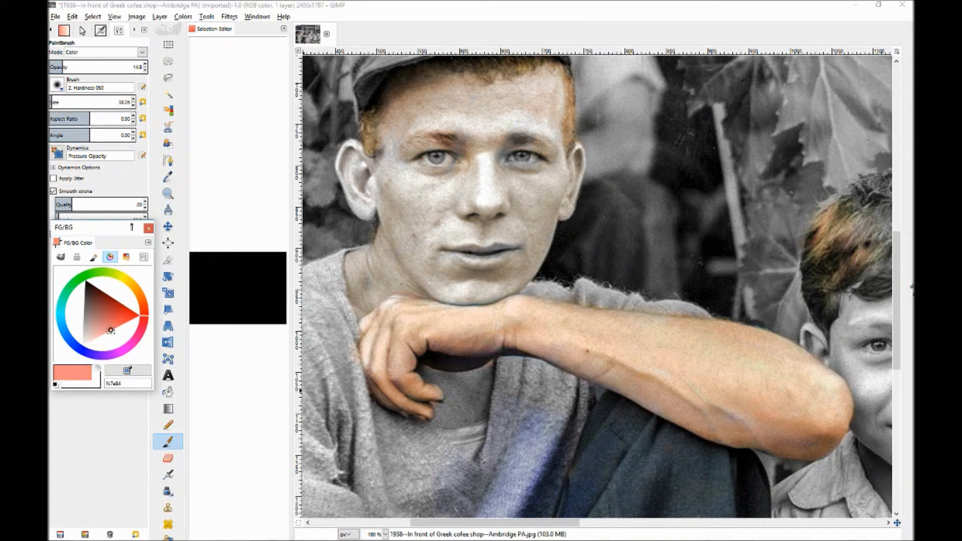
pyautogui.click(134, 105)
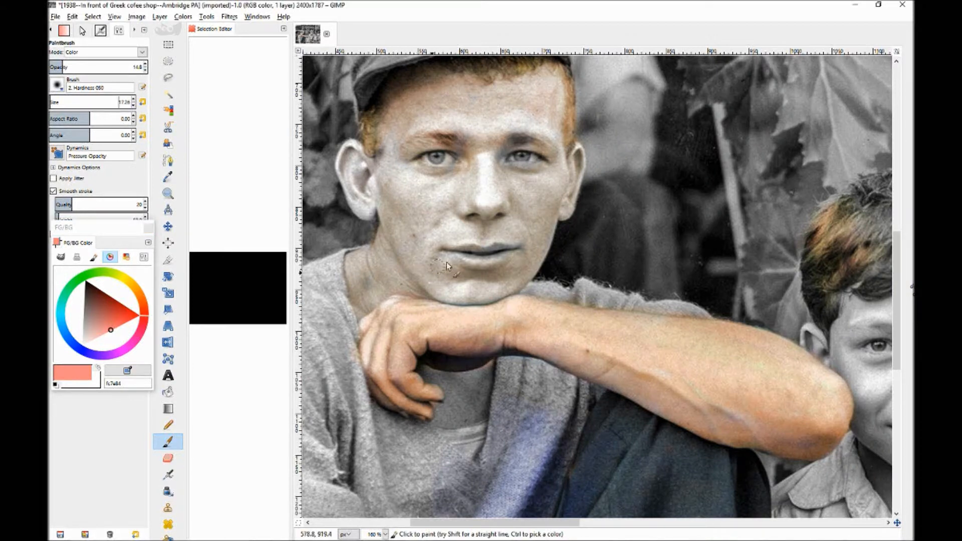
pyautogui.press('ctrl')
pyautogui.moveTo(464, 256)
pyautogui.mouseDown()
pyautogui.moveTo(485, 262)
pyautogui.moveTo(462, 251)
pyautogui.moveTo(513, 251)
pyautogui.moveTo(452, 251)
pyautogui.moveTo(507, 256)
pyautogui.mouseUp()
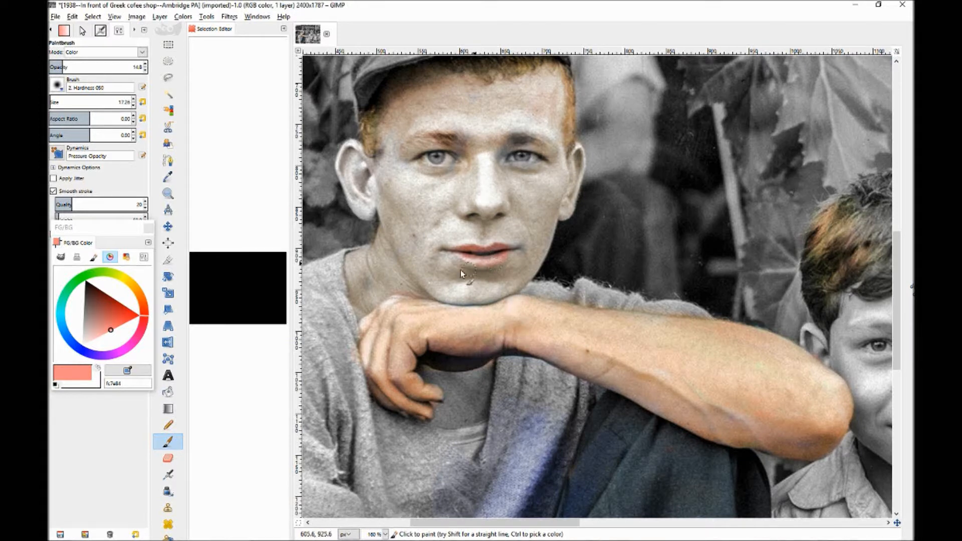
# Step: Shift the foreground color to light orange, reduce the brush size to 14.26, and warm the tone of the lips
pyautogui.moveTo(144, 314); pyautogui.dragTo(130, 298)
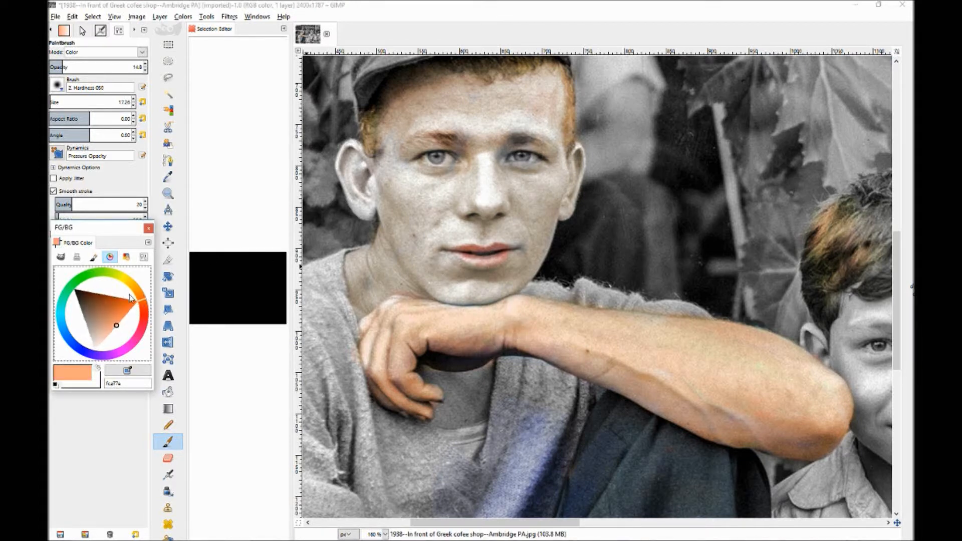
pyautogui.click(133, 105)
pyautogui.click(134, 104)
pyautogui.click(133, 104)
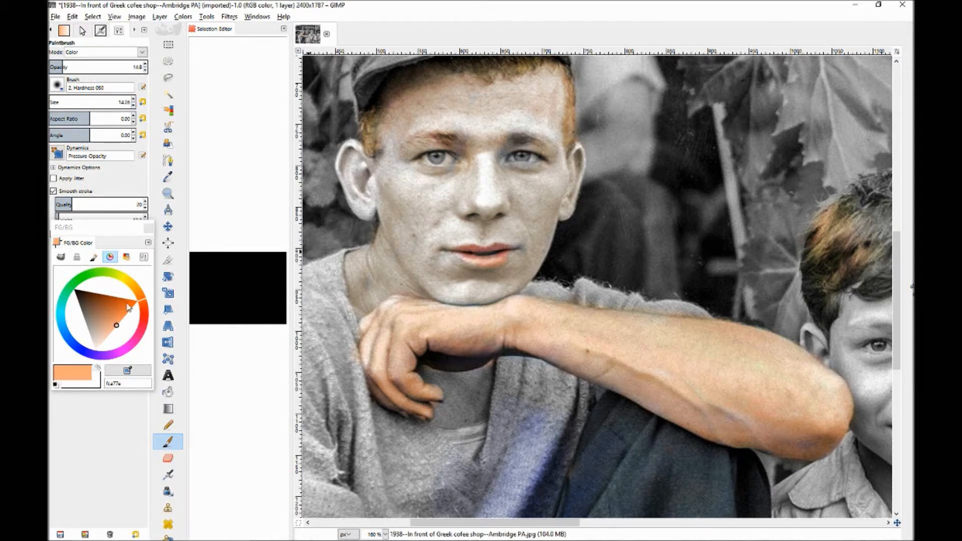
# Step: Set the foreground color to light blue and paint the irises of both of the man's eyes
pyautogui.click(68, 340)
pyautogui.click(435, 159)
pyautogui.moveTo(522, 163); pyautogui.dragTo(527, 161)
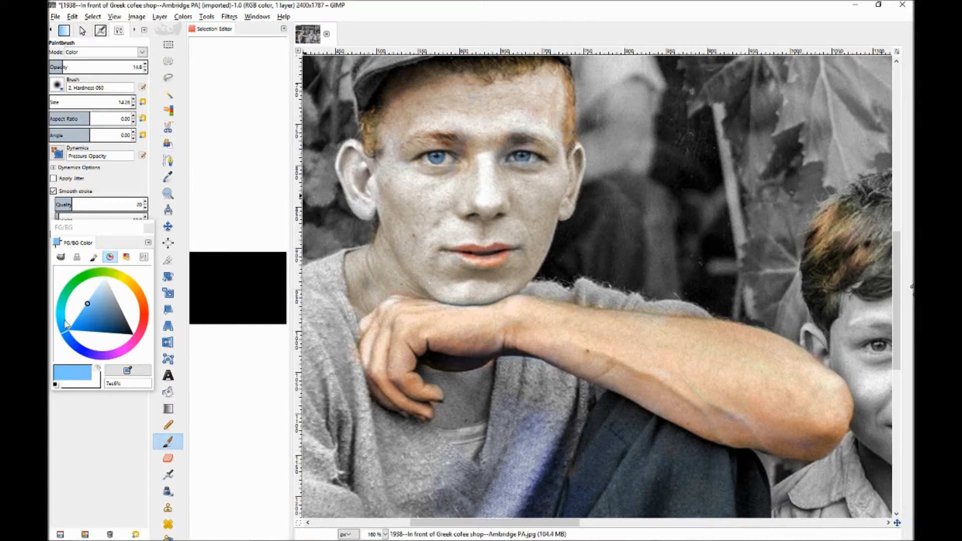
# Step: Shift the foreground to light cyan and refine both irises at an opacity of 8.2 with an 8.26 brush
pyautogui.moveTo(61, 330); pyautogui.dragTo(60, 316)
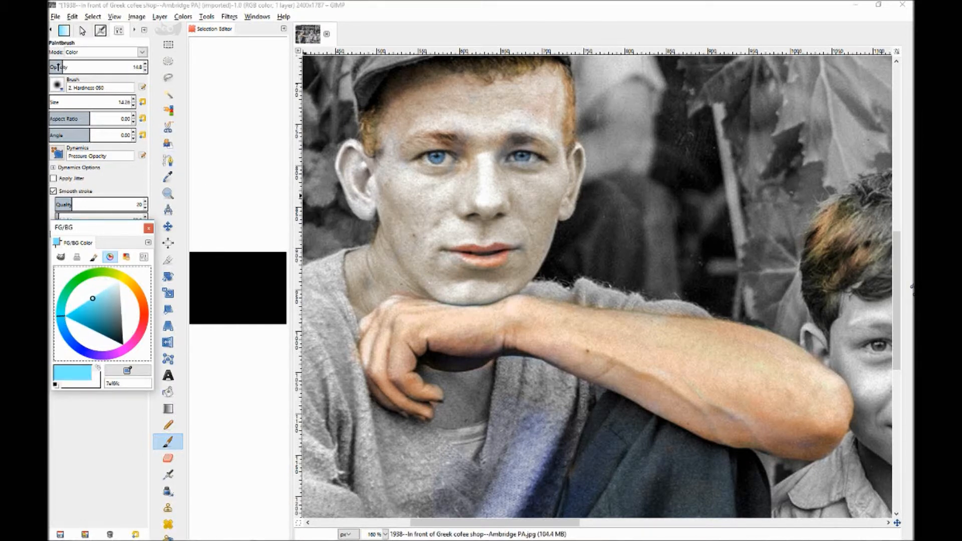
pyautogui.moveTo(59, 67); pyautogui.dragTo(77, 69)
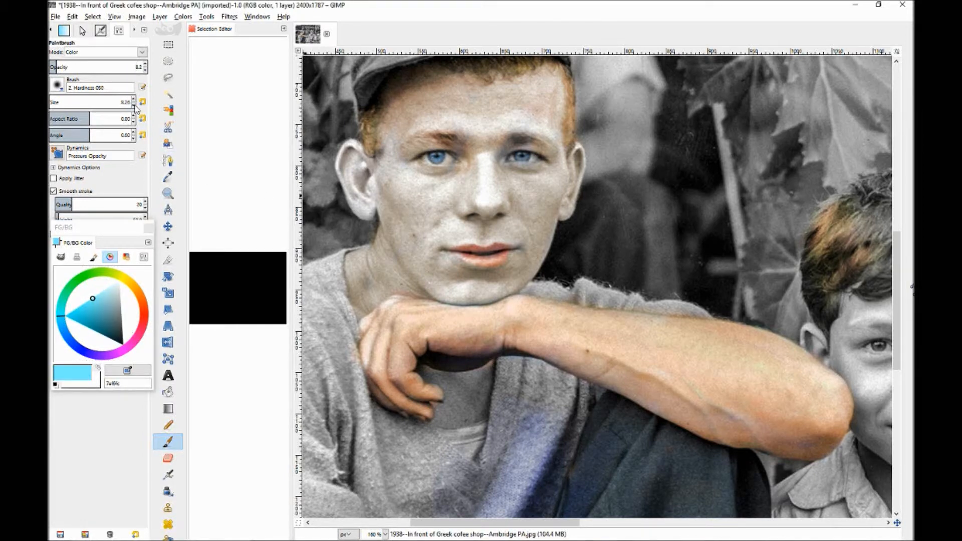
pyautogui.moveTo(436, 160); pyautogui.dragTo(442, 157)
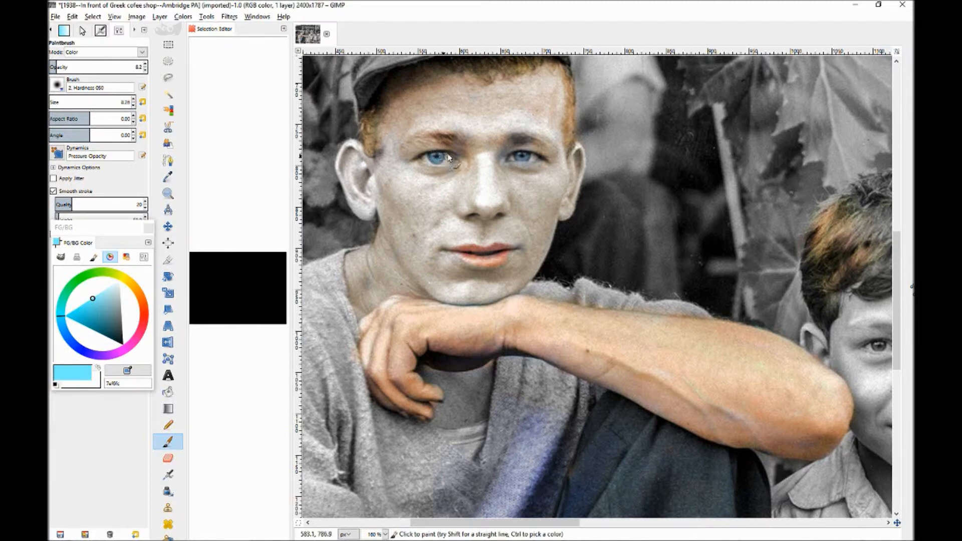
pyautogui.moveTo(528, 160); pyautogui.dragTo(522, 158)
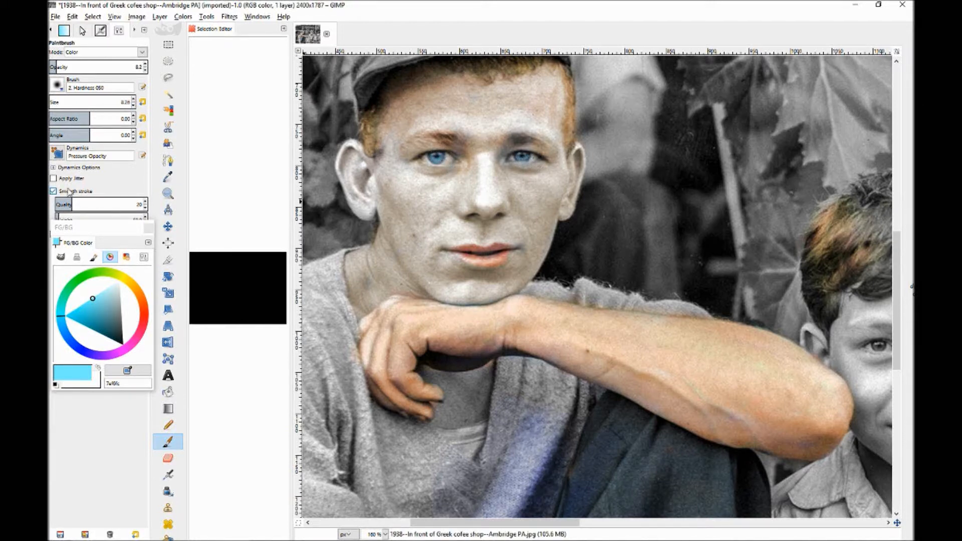
# Step: Set the foreground color to a warm tan and faintly tint the blurred background figure at an opacity of 12.6
pyautogui.click(136, 289)
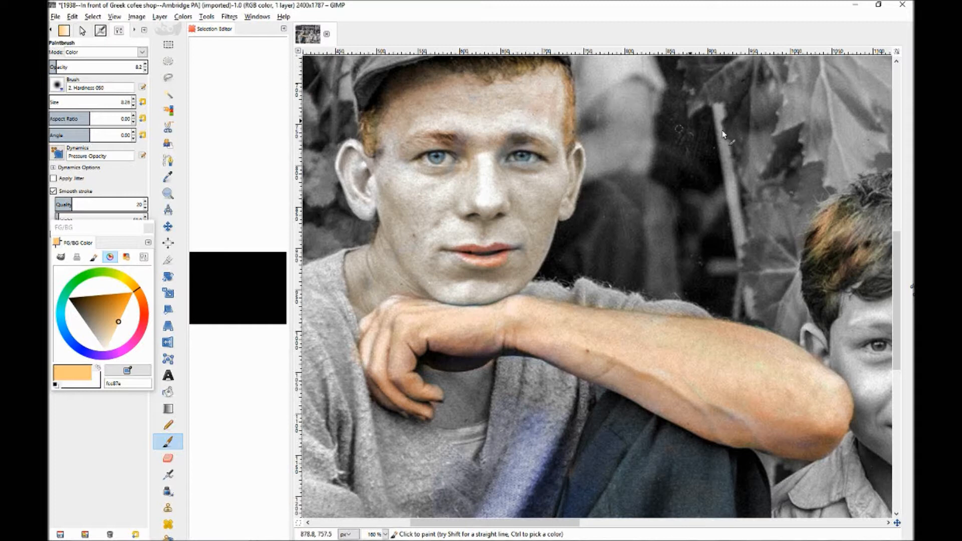
pyautogui.scroll(2, 901, 248)
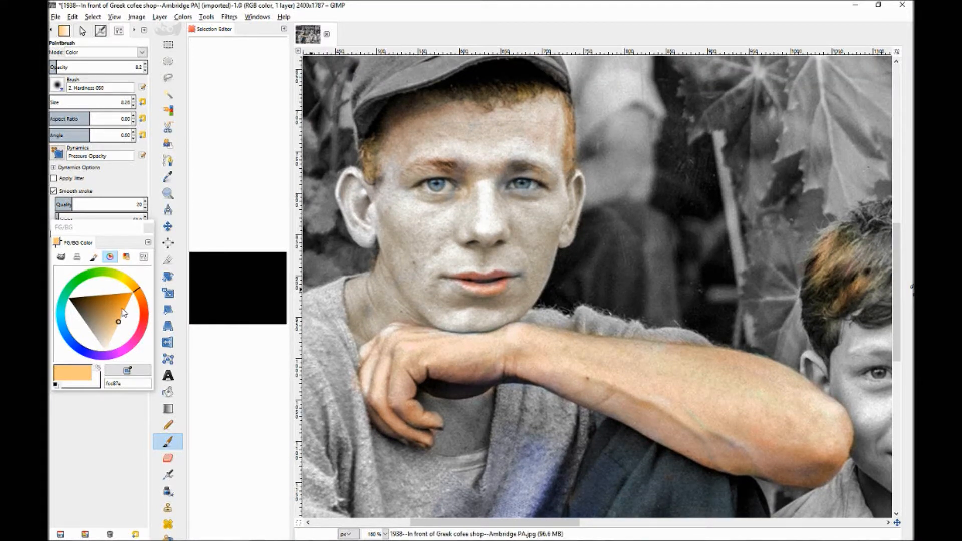
pyautogui.click(115, 316)
pyautogui.moveTo(72, 69); pyautogui.dragTo(78, 70)
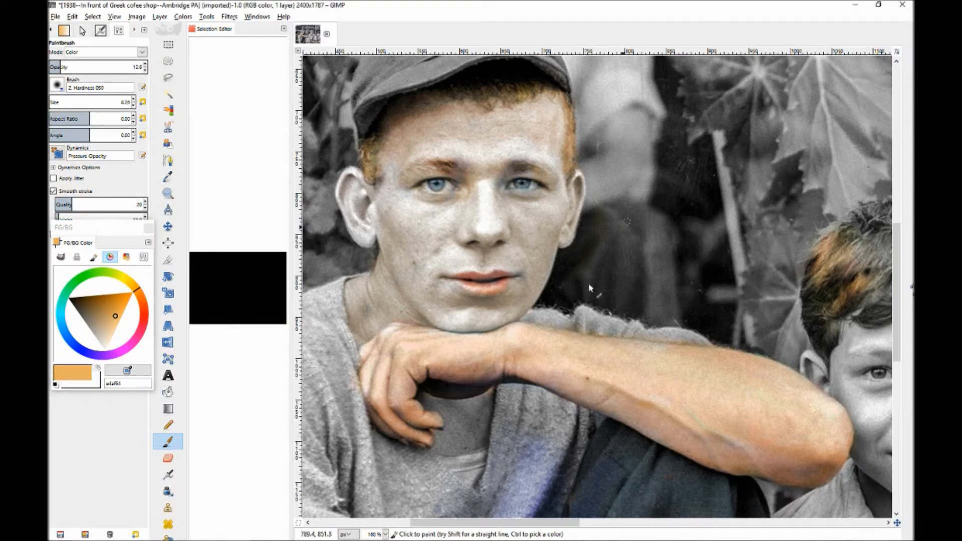
# Step: Raise the opacity to 20.9, choose a dark orange-brown, enlarge the brush to 44.26, and color the blurred figure's clothing behind the man
pyautogui.moveTo(62, 68); pyautogui.dragTo(69, 70)
pyautogui.moveTo(115, 312); pyautogui.dragTo(103, 295)
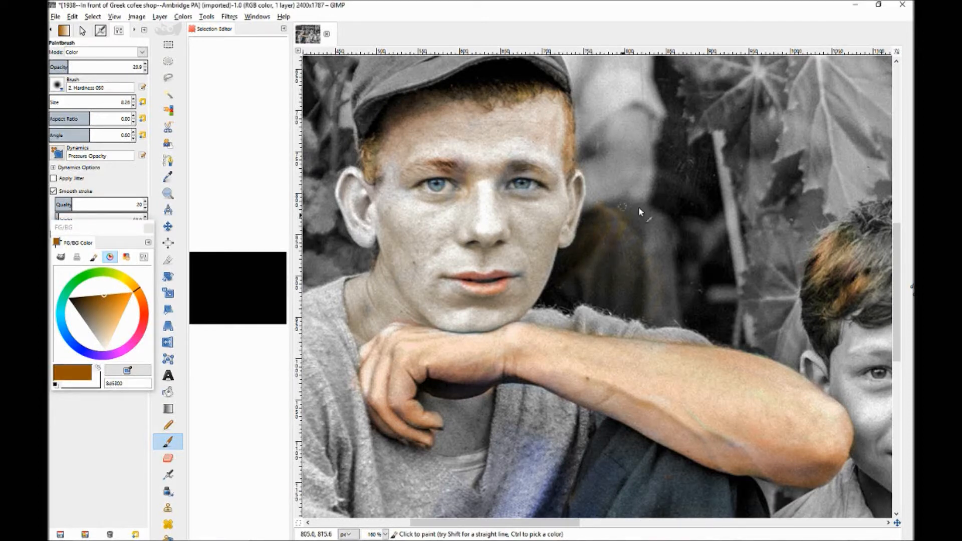
pyautogui.moveTo(664, 260)
pyautogui.mouseDown()
pyautogui.moveTo(652, 284)
pyautogui.moveTo(604, 291)
pyautogui.moveTo(633, 299)
pyautogui.moveTo(586, 284)
pyautogui.mouseUp()
pyautogui.click(133, 99)
pyautogui.moveTo(598, 220)
pyautogui.mouseDown()
pyautogui.moveTo(650, 222)
pyautogui.moveTo(553, 300)
pyautogui.moveTo(618, 301)
pyautogui.moveTo(650, 321)
pyautogui.moveTo(653, 298)
pyautogui.moveTo(620, 326)
pyautogui.moveTo(663, 297)
pyautogui.moveTo(565, 291)
pyautogui.moveTo(564, 256)
pyautogui.moveTo(619, 219)
pyautogui.mouseUp()
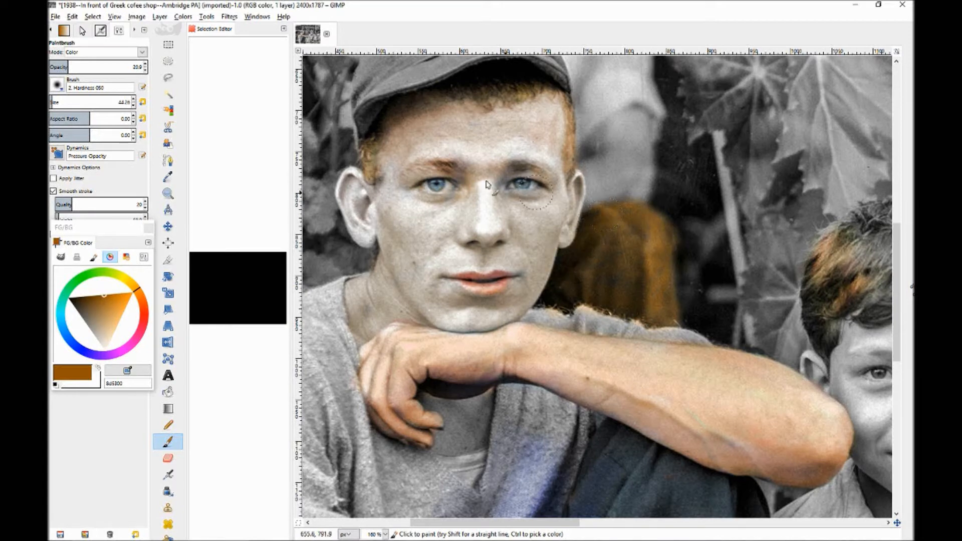
# Step: At 400% zoom, set the foreground to black, brush size to 3.26 and opacity to 100, and neutralize the orange spill along the sweater's fuzzy shoulder edge
pyautogui.click(115, 17)
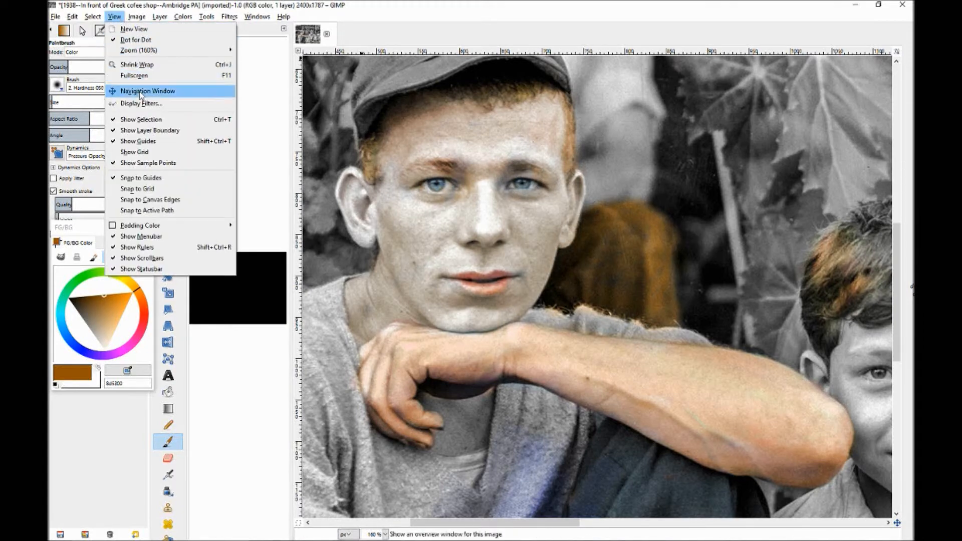
pyautogui.moveTo(131, 51)
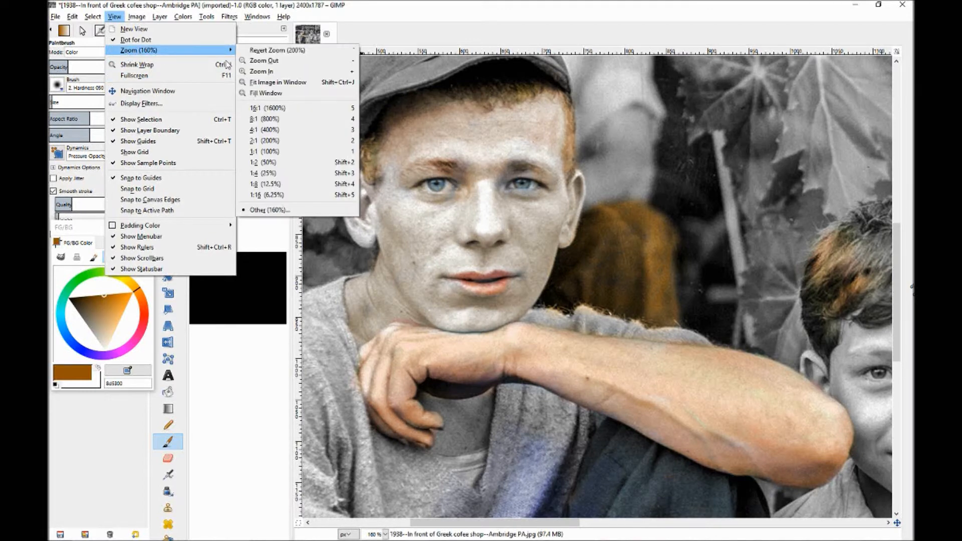
pyautogui.click(280, 133)
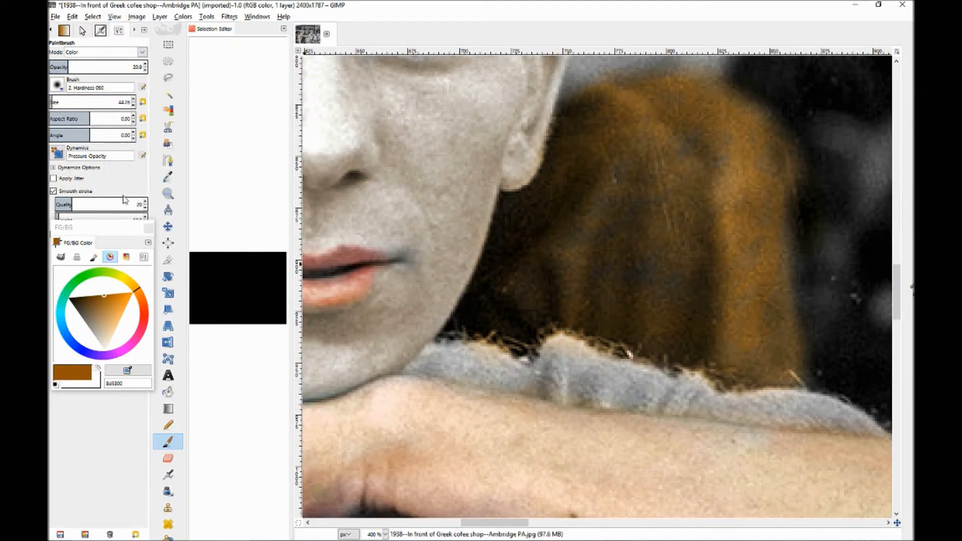
pyautogui.moveTo(104, 299); pyautogui.dragTo(69, 298)
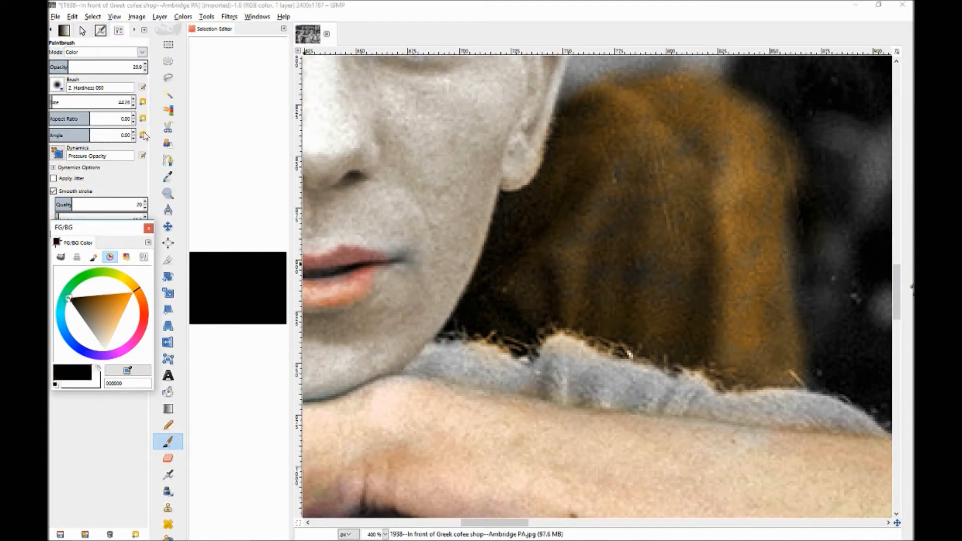
pyautogui.click(133, 105)
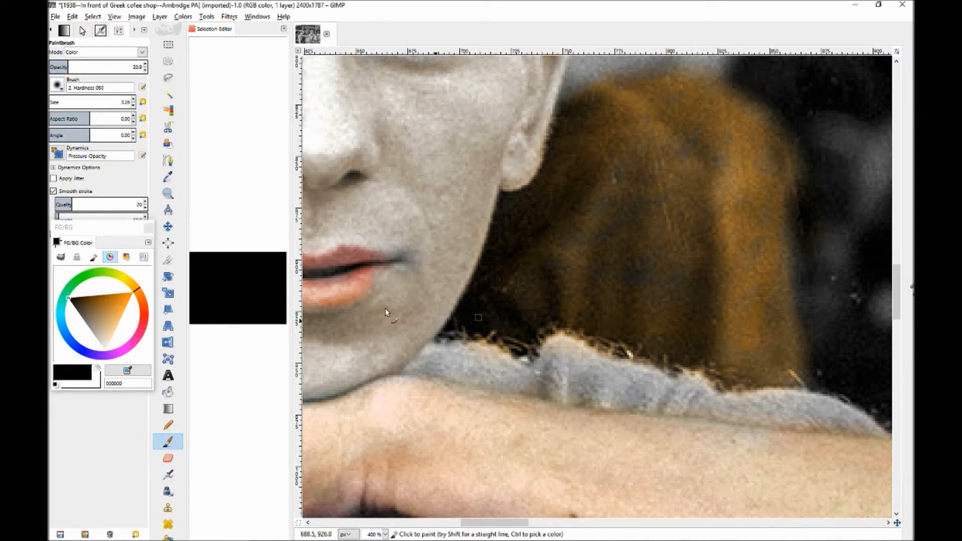
pyautogui.moveTo(68, 67); pyautogui.dragTo(191, 118)
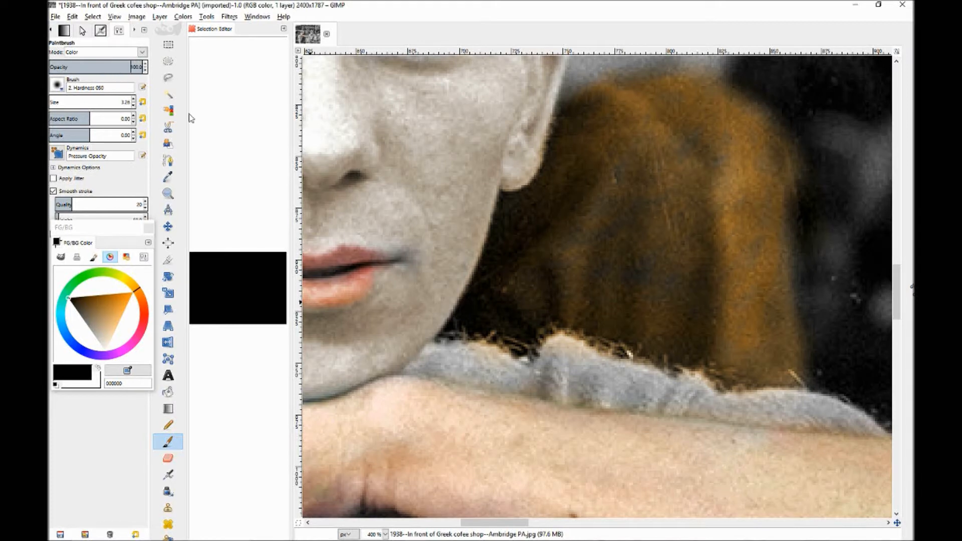
pyautogui.moveTo(474, 344)
pyautogui.mouseDown()
pyautogui.moveTo(476, 336)
pyautogui.moveTo(517, 349)
pyautogui.moveTo(487, 362)
pyautogui.moveTo(531, 352)
pyautogui.moveTo(503, 335)
pyautogui.moveTo(512, 336)
pyautogui.moveTo(512, 353)
pyautogui.moveTo(501, 344)
pyautogui.moveTo(487, 356)
pyautogui.moveTo(534, 344)
pyautogui.moveTo(552, 351)
pyautogui.moveTo(557, 333)
pyautogui.moveTo(626, 355)
pyautogui.moveTo(610, 356)
pyautogui.mouseUp()
# Step: Switch to Photos and enlarge the finished colorized picture to examine the fuzzy sweater edge behind the man's forearm
pyautogui.click(466, 533)
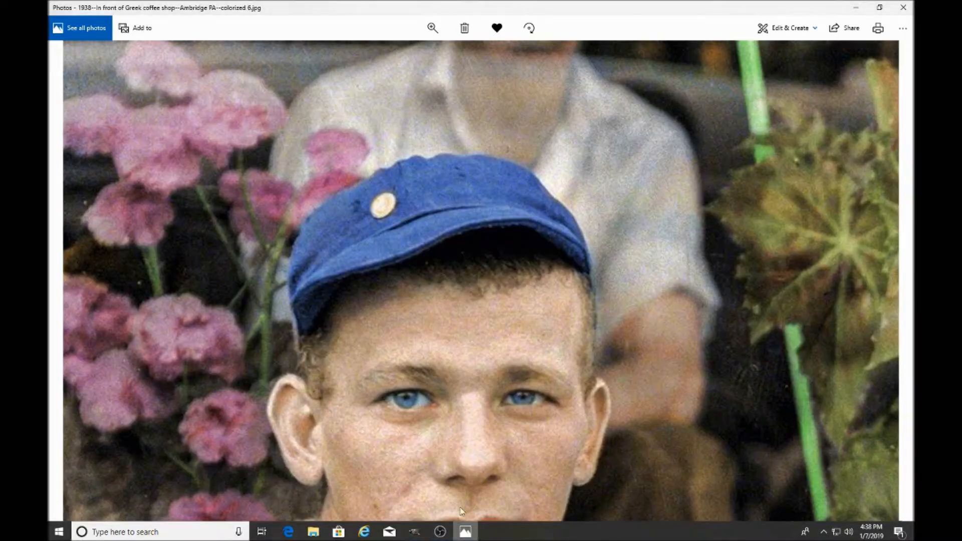
pyautogui.click(433, 28)
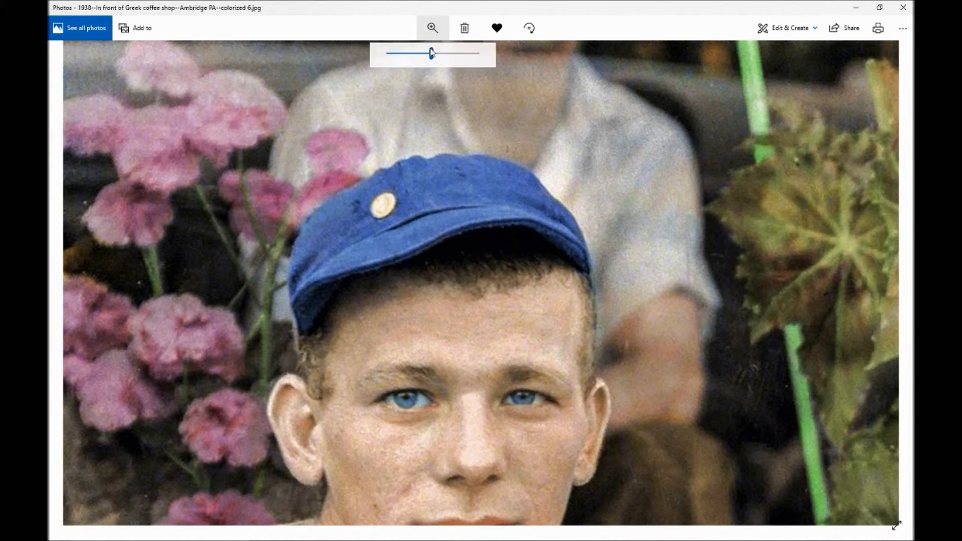
pyautogui.moveTo(433, 54); pyautogui.dragTo(477, 53)
pyautogui.moveTo(553, 420); pyautogui.dragTo(257, 174)
pyautogui.moveTo(565, 471); pyautogui.dragTo(292, 151)
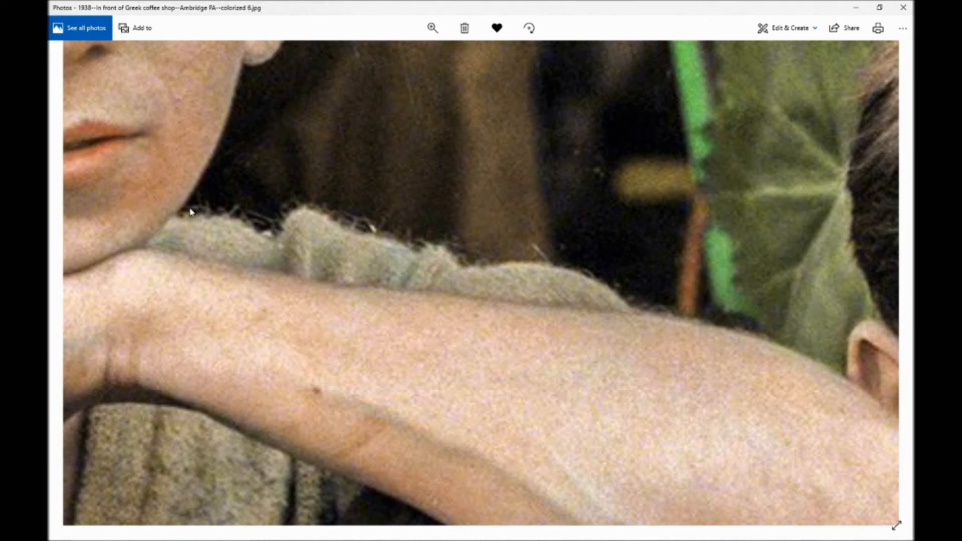
pyautogui.moveTo(204, 204); pyautogui.dragTo(276, 206)
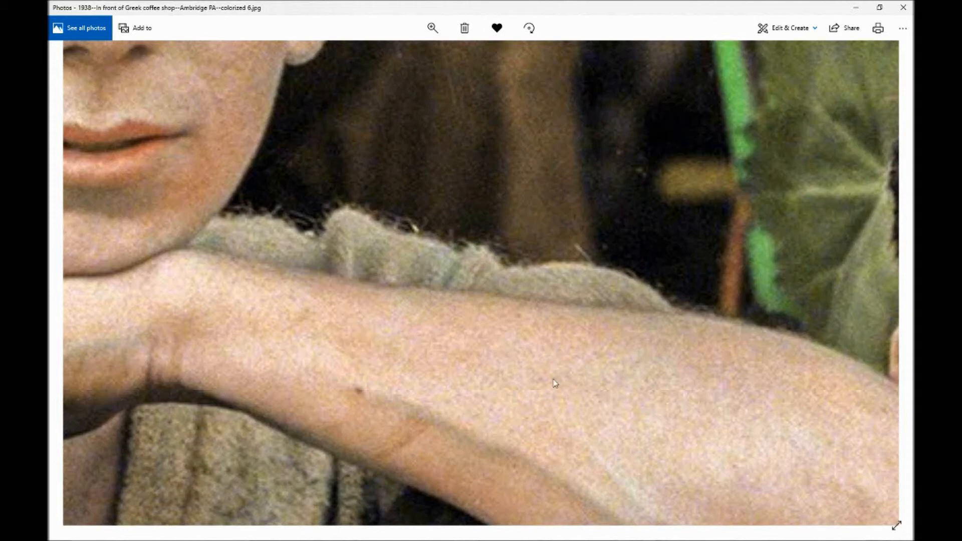
# Step: Examine the boy's hair edges and facial skin tones in the enlarged finished picture, and return to GIMP
pyautogui.moveTo(556, 383); pyautogui.dragTo(522, 443)
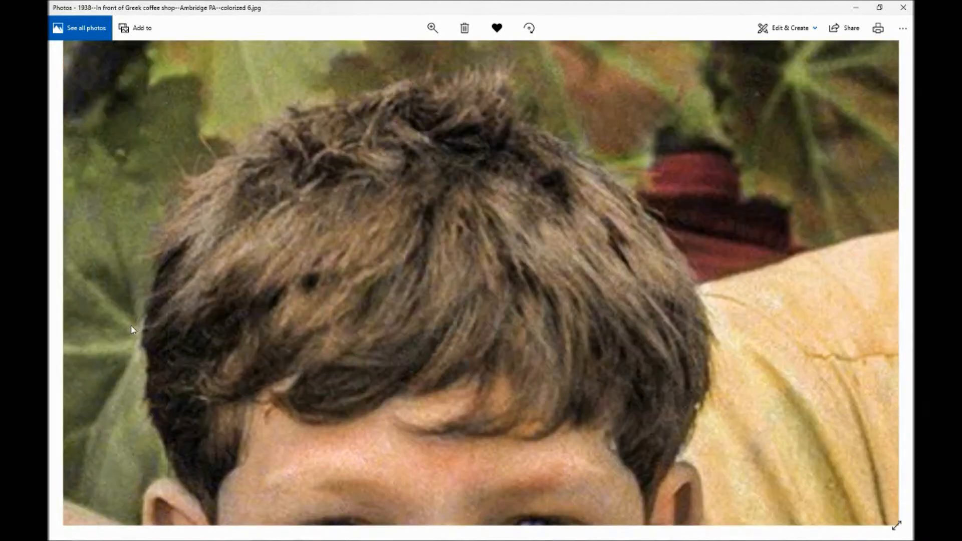
pyautogui.moveTo(238, 291); pyautogui.dragTo(245, 296)
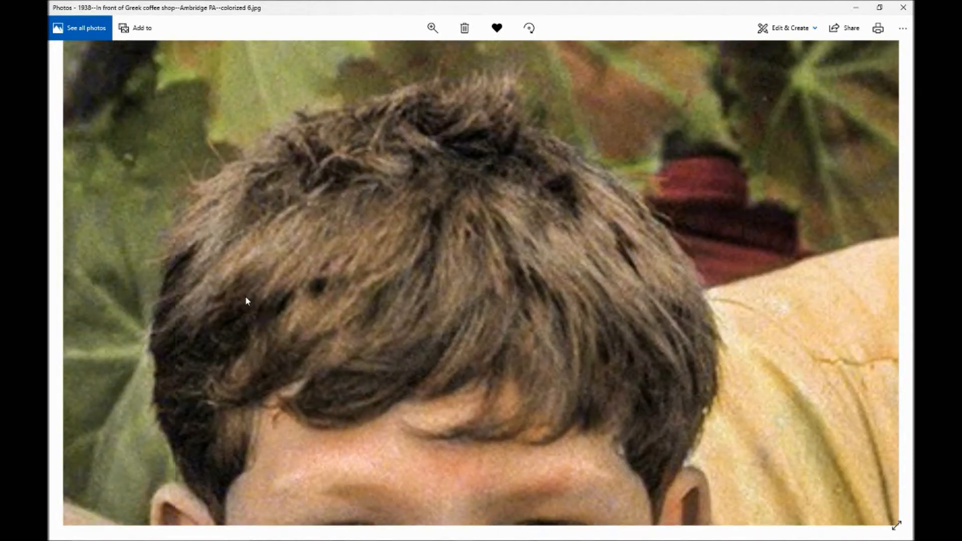
pyautogui.moveTo(245, 296); pyautogui.dragTo(283, 237)
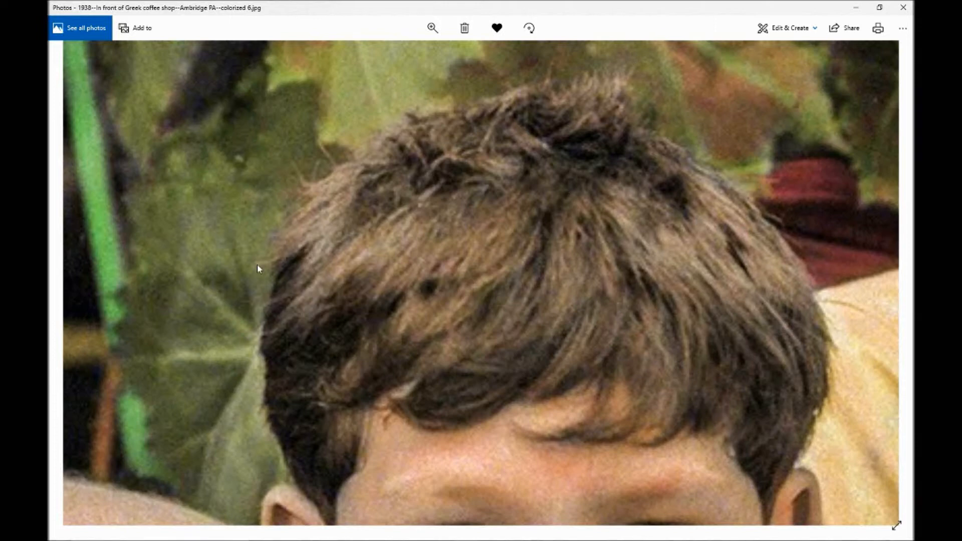
pyautogui.moveTo(359, 316); pyautogui.dragTo(298, 162)
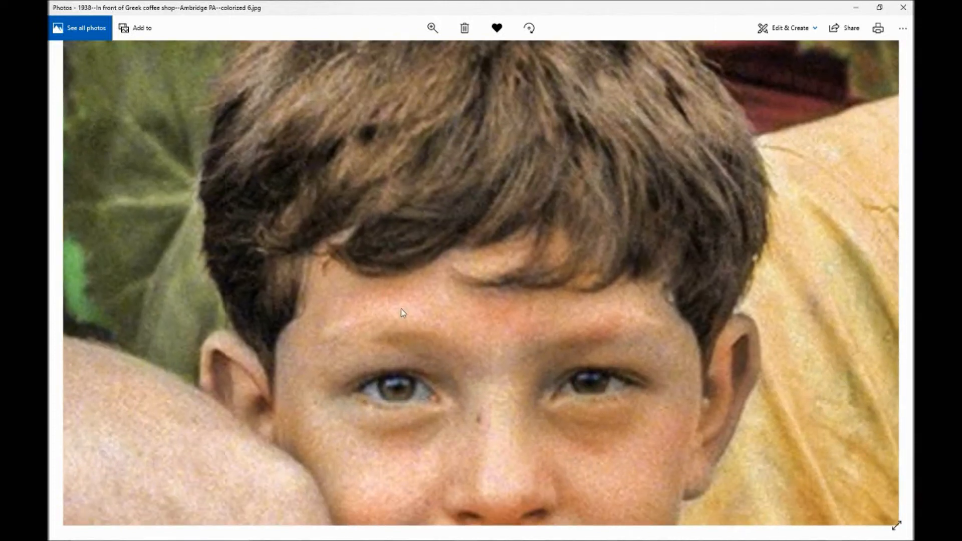
pyautogui.moveTo(402, 313); pyautogui.dragTo(373, 245)
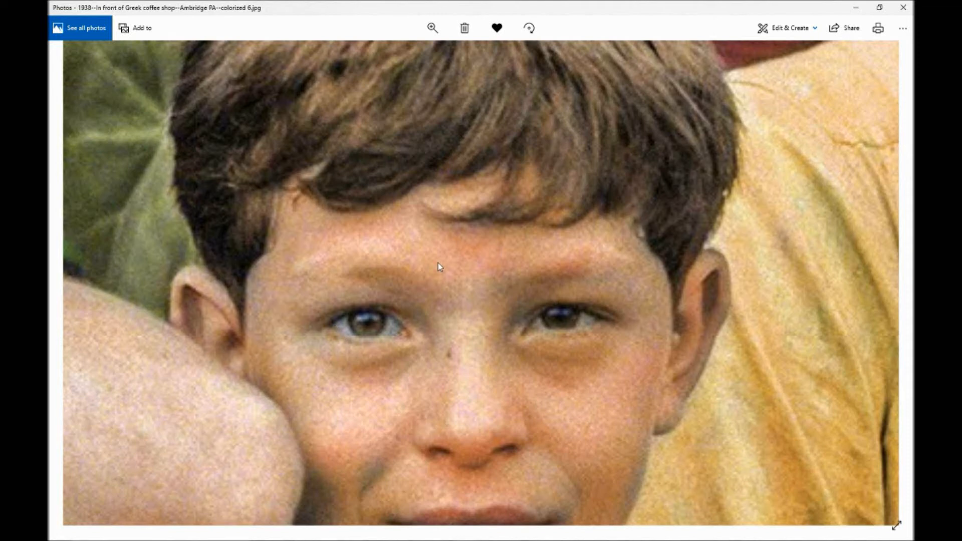
pyautogui.click(432, 28)
pyautogui.moveTo(477, 53)
pyautogui.mouseDown()
pyautogui.moveTo(427, 58)
pyautogui.moveTo(476, 55)
pyautogui.mouseUp()
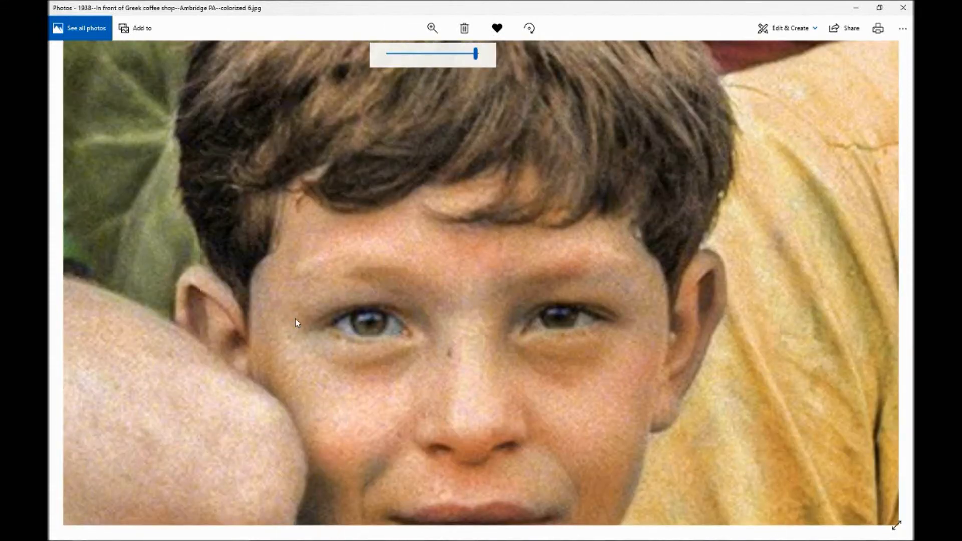
pyautogui.click(439, 533)
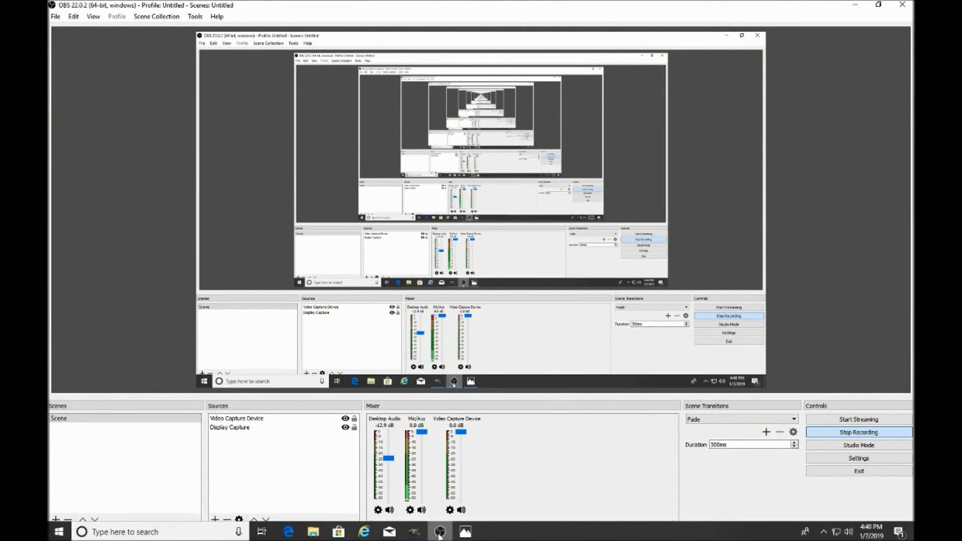
pyautogui.click(439, 532)
pyautogui.click(414, 532)
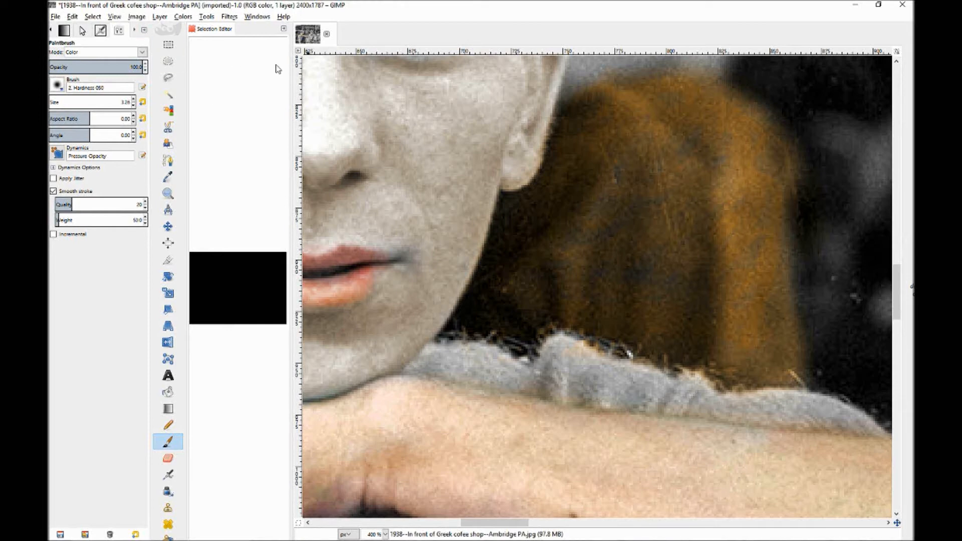
# Step: View the photo at 100% and apply RGB Noise with red 0.12, green 0.05 and blue 0.06
pyautogui.click(114, 17)
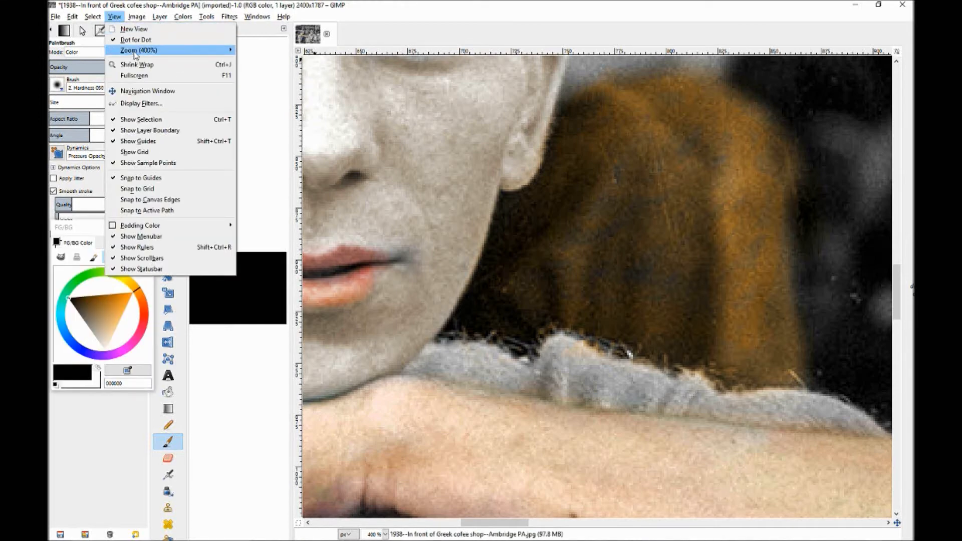
pyautogui.moveTo(136, 52)
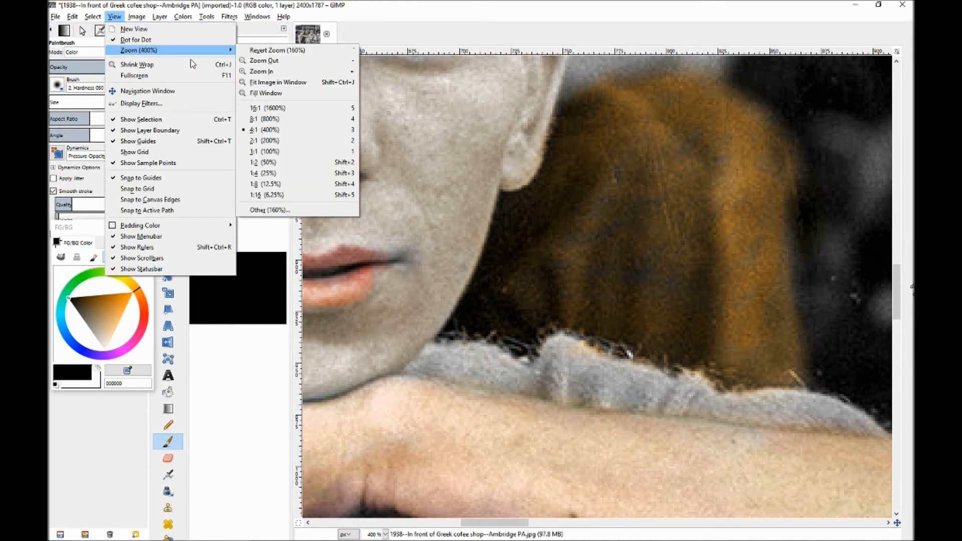
pyautogui.click(279, 152)
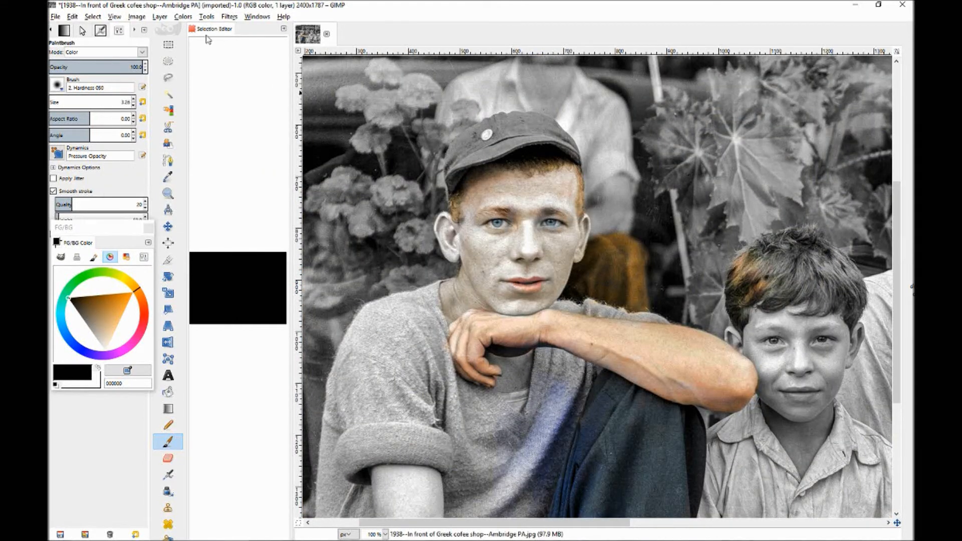
pyautogui.click(233, 20)
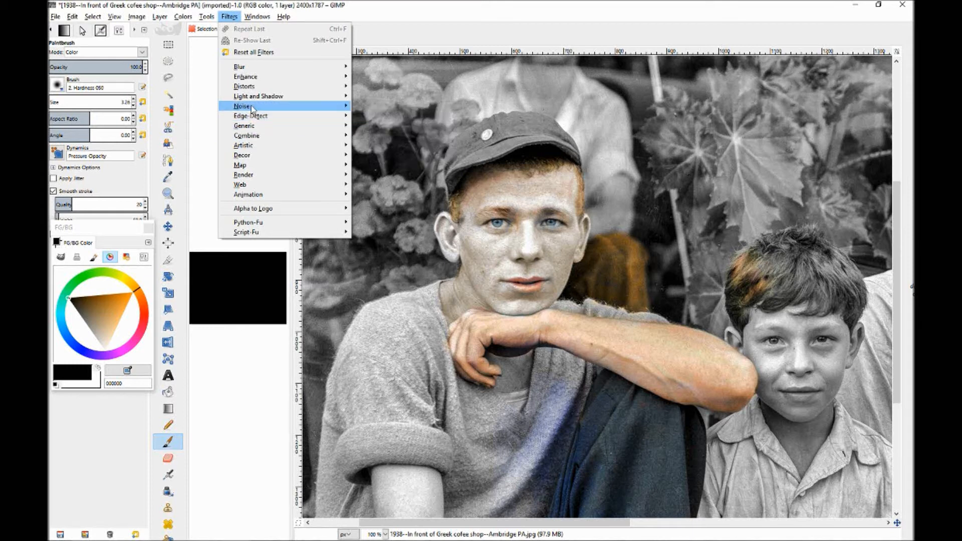
pyautogui.moveTo(255, 107)
pyautogui.click(385, 137)
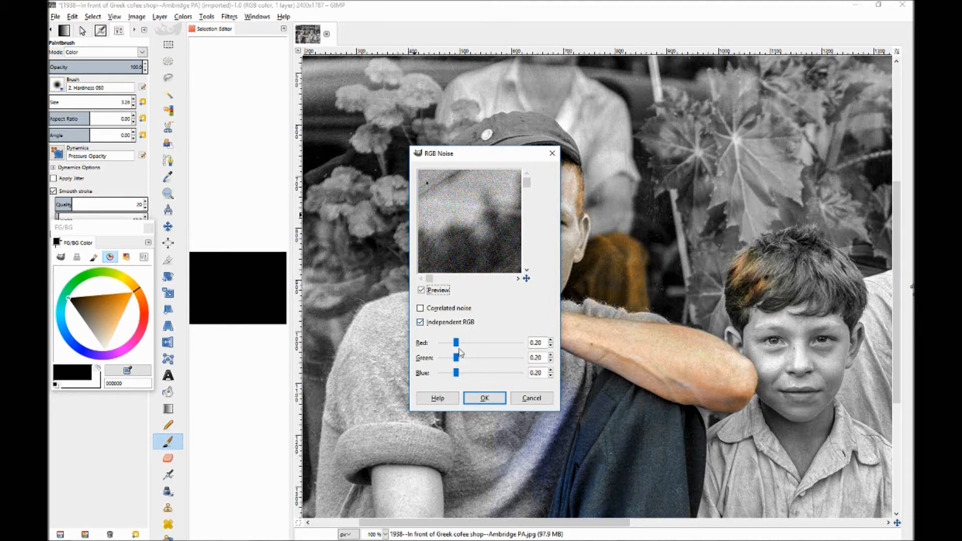
pyautogui.click(456, 343)
pyautogui.moveTo(456, 344); pyautogui.dragTo(445, 373)
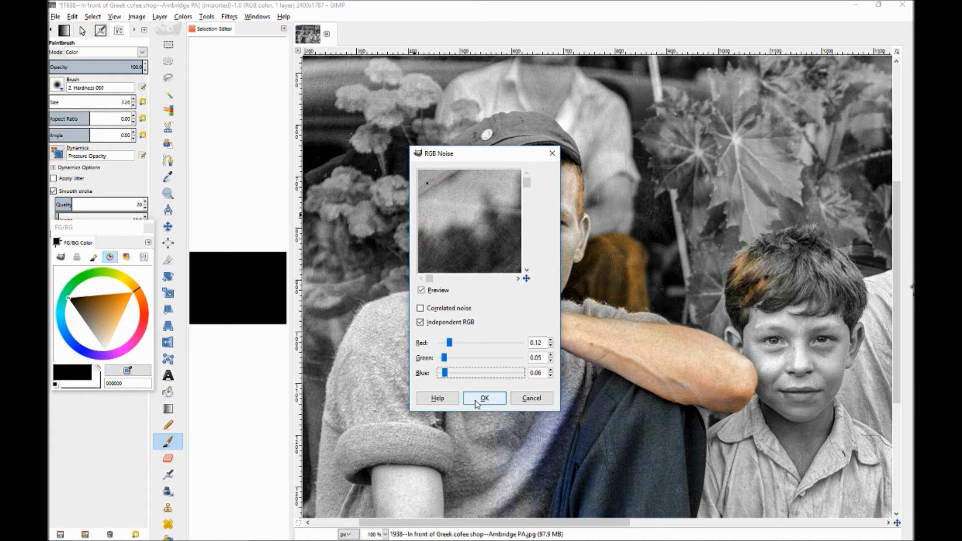
pyautogui.click(477, 401)
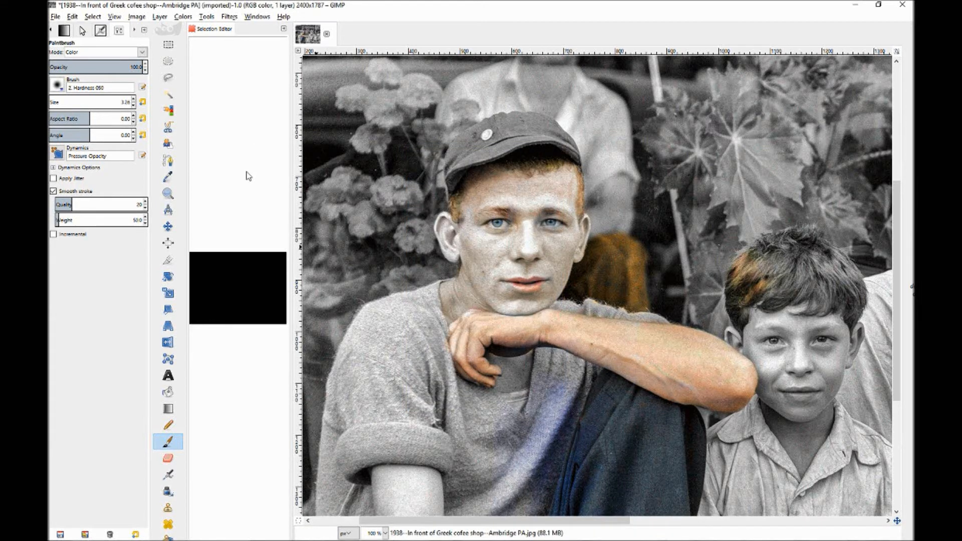
# Step: Inspect the noise grain on the man's face, sweater and forearm at 400% zoom
pyautogui.click(115, 16)
pyautogui.moveTo(131, 51)
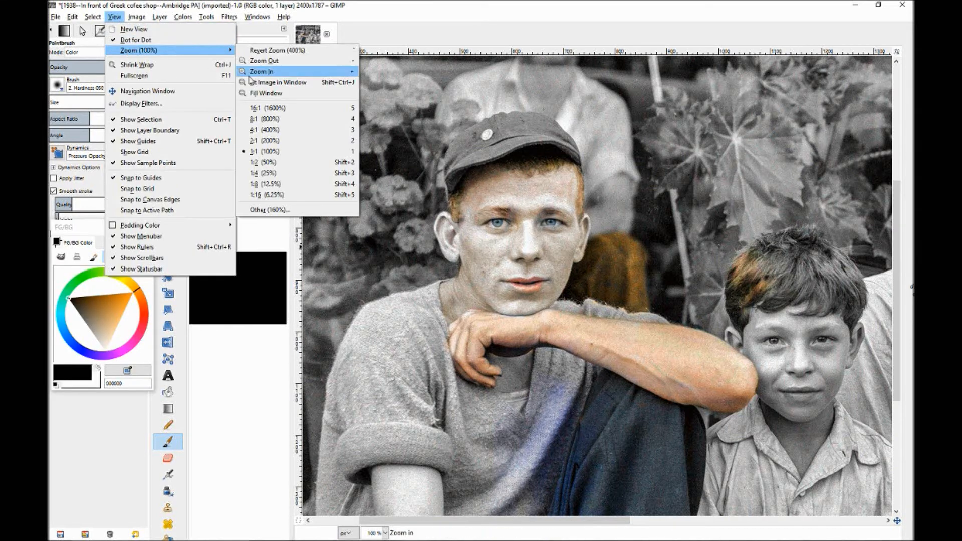
pyautogui.click(278, 132)
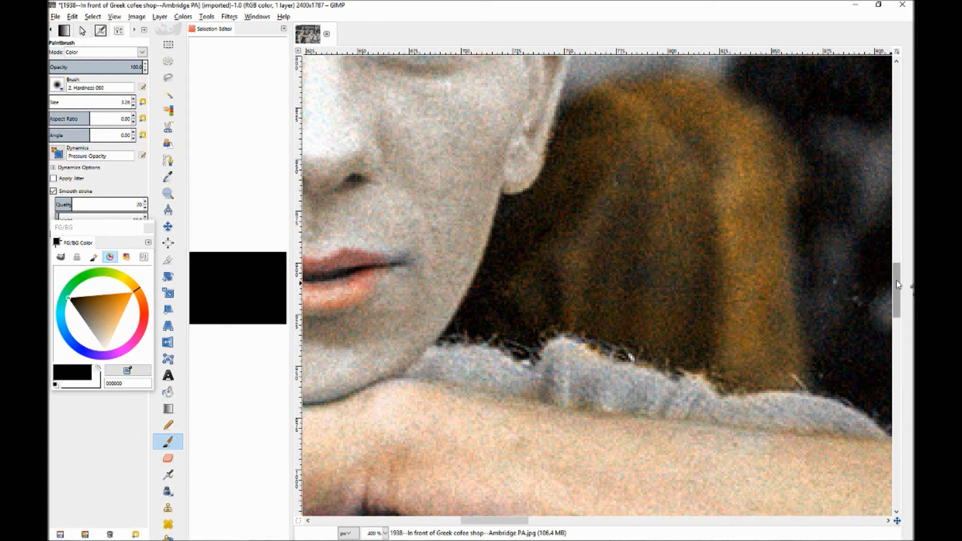
pyautogui.scroll(-3, 898, 285)
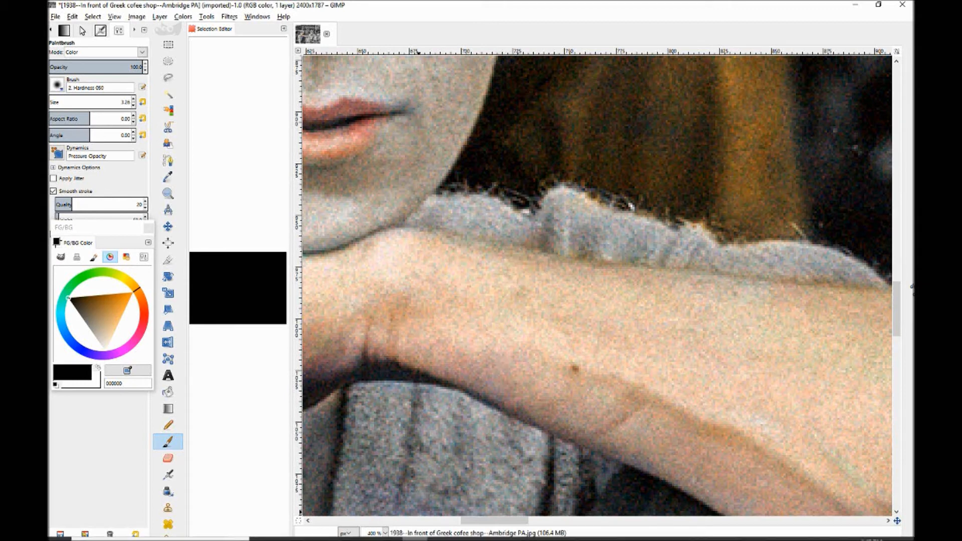
# Step: Switch to Photos and examine the skin grain across the man's forearm and elbow and the boy's face in the finished picture
pyautogui.click(465, 532)
pyautogui.moveTo(396, 435); pyautogui.dragTo(636, 374)
pyautogui.moveTo(360, 250); pyautogui.dragTo(191, 329)
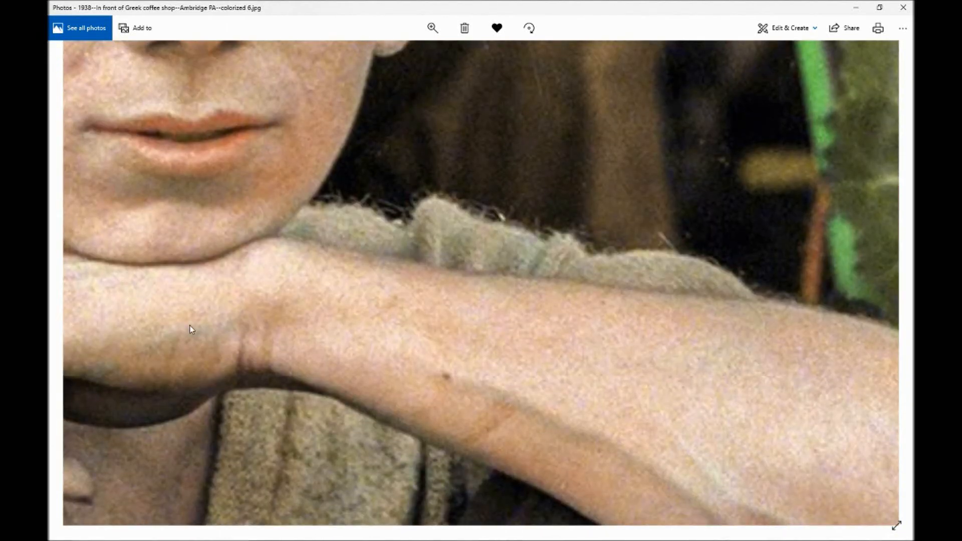
pyautogui.moveTo(650, 385); pyautogui.dragTo(653, 289)
pyautogui.moveTo(704, 265); pyautogui.dragTo(492, 289)
pyautogui.moveTo(720, 402); pyautogui.dragTo(509, 374)
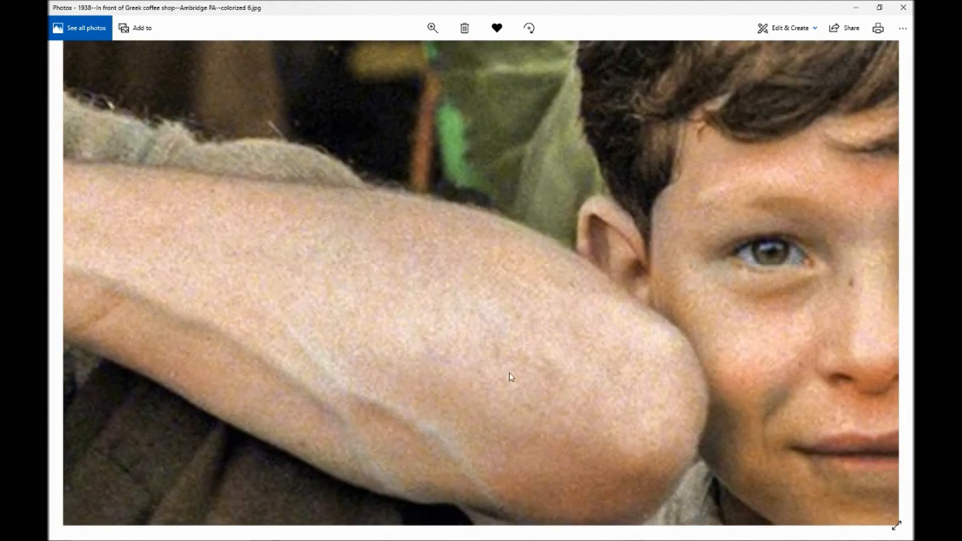
pyautogui.moveTo(679, 368); pyautogui.dragTo(565, 335)
pyautogui.moveTo(664, 430); pyautogui.dragTo(657, 427)
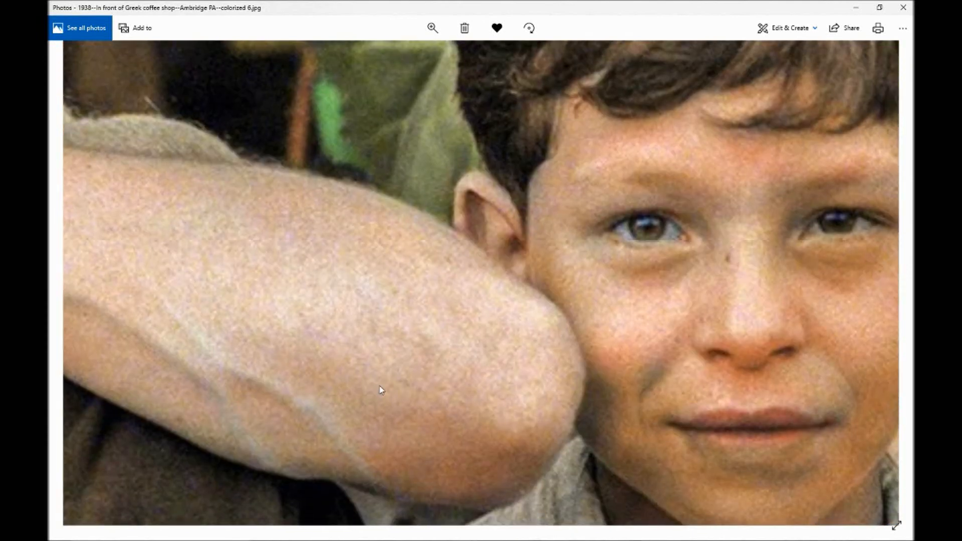
pyautogui.moveTo(271, 344); pyautogui.dragTo(340, 359)
pyautogui.moveTo(162, 337); pyautogui.dragTo(368, 351)
pyautogui.moveTo(80, 208); pyautogui.dragTo(216, 243)
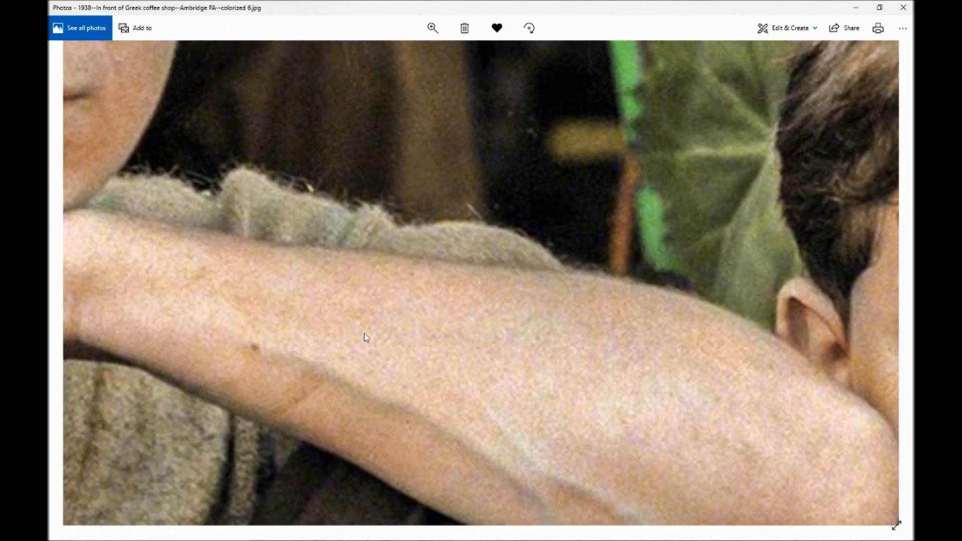
pyautogui.moveTo(365, 332); pyautogui.dragTo(388, 411)
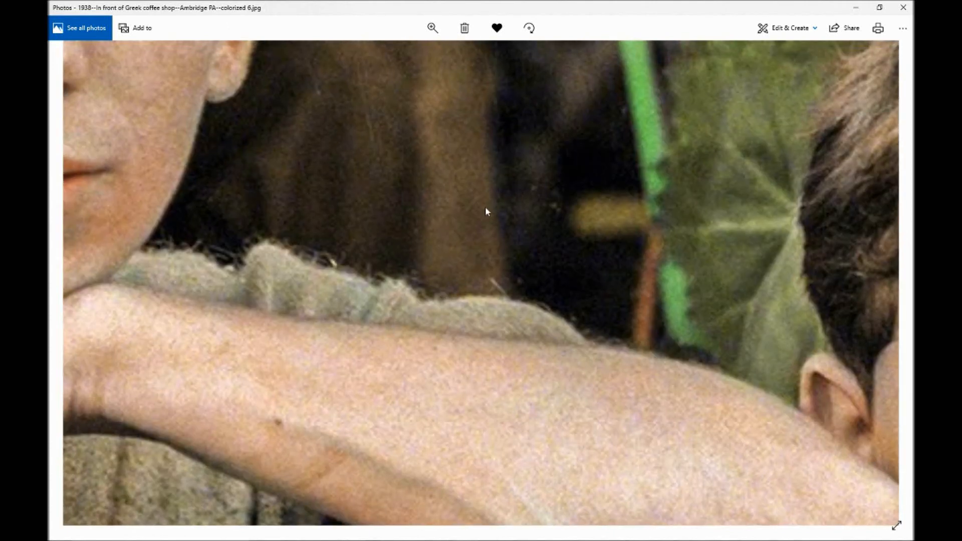
# Step: Zoom the finished picture out to view the whole colorized group, and return to GIMP
pyautogui.click(432, 28)
pyautogui.moveTo(477, 53); pyautogui.dragTo(389, 65)
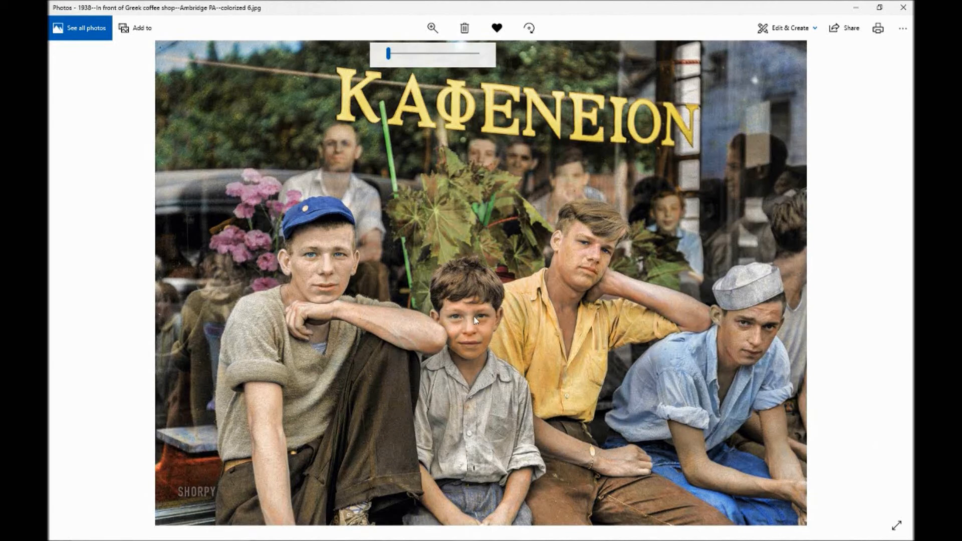
pyautogui.moveTo(446, 538)
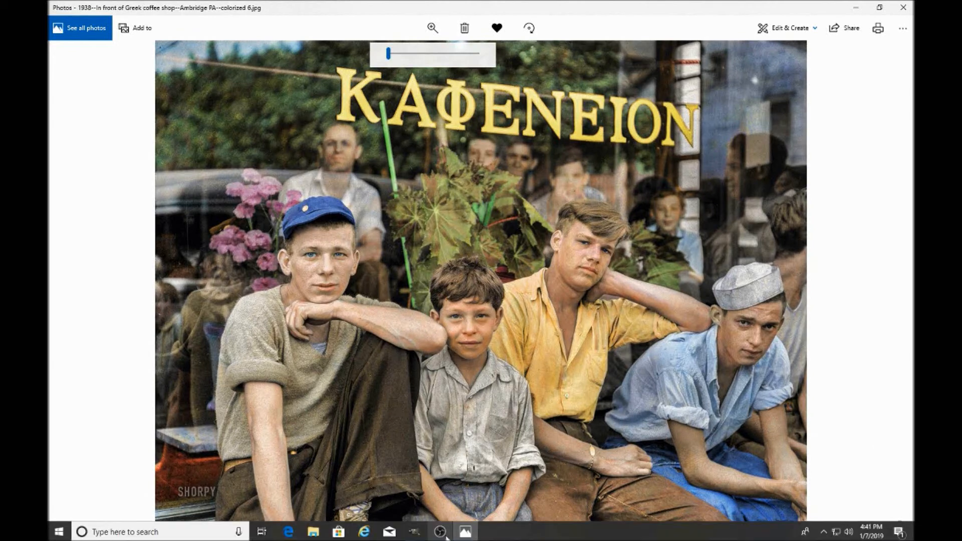
pyautogui.click(414, 532)
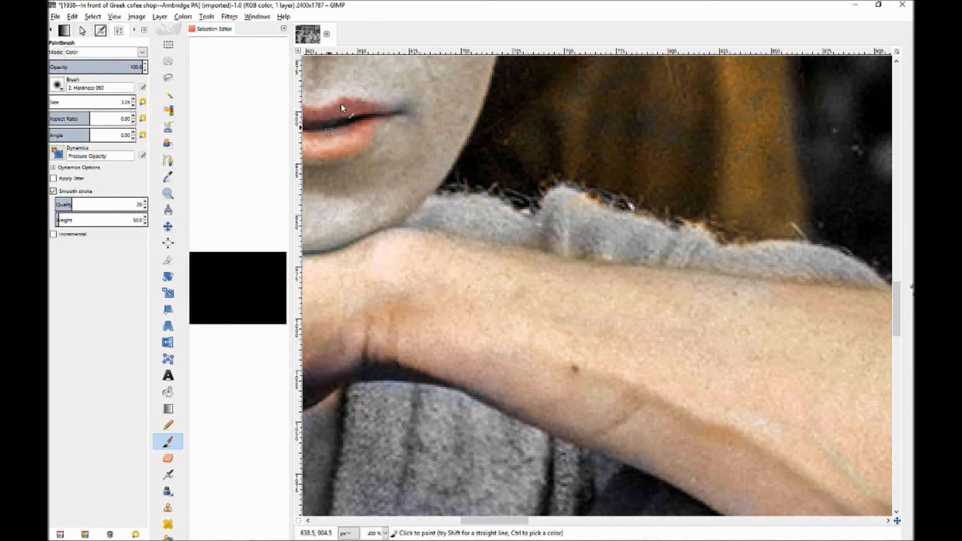
pyautogui.click(136, 17)
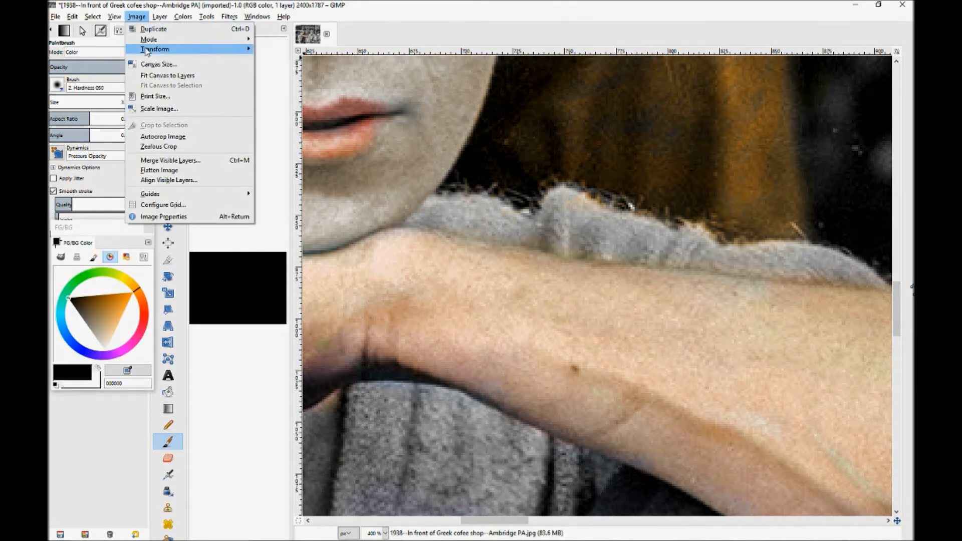